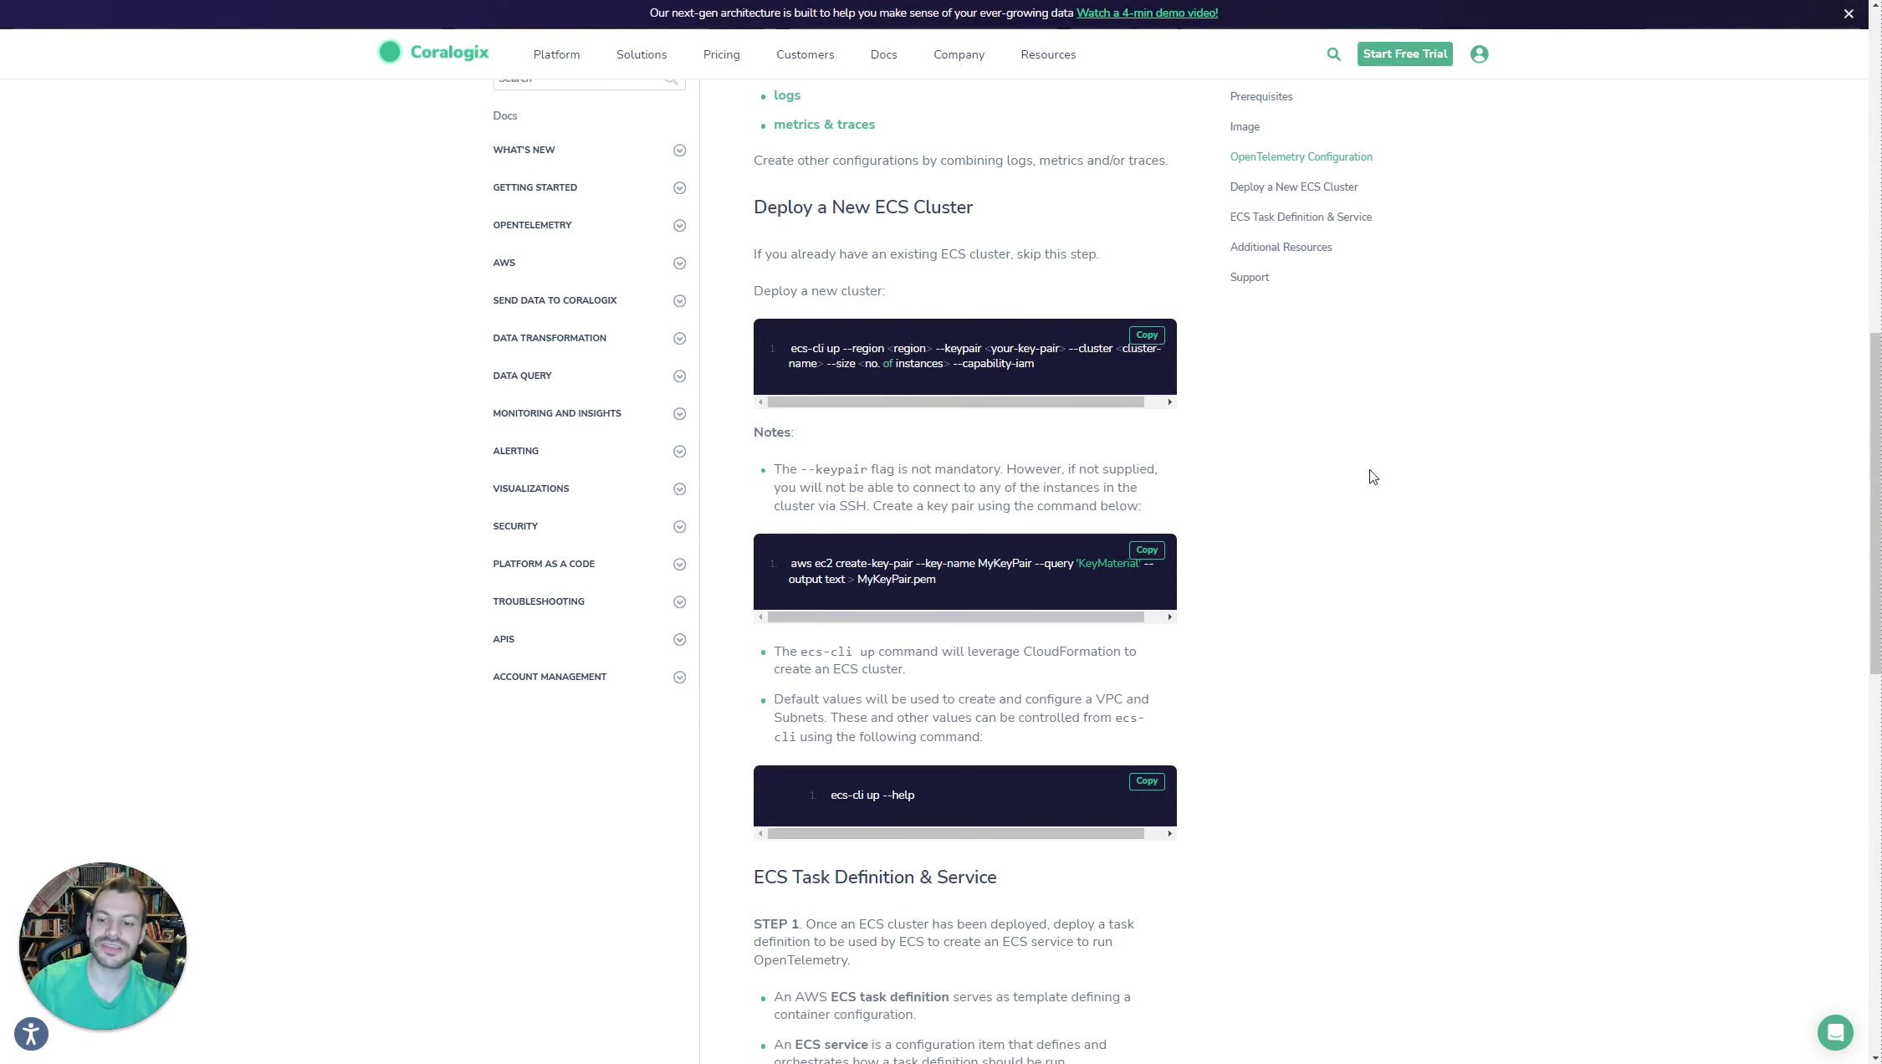
Read the ECS Task Definition & Service instructions in the Coralogix documentation.
scroll(1371, 481, down, 8)
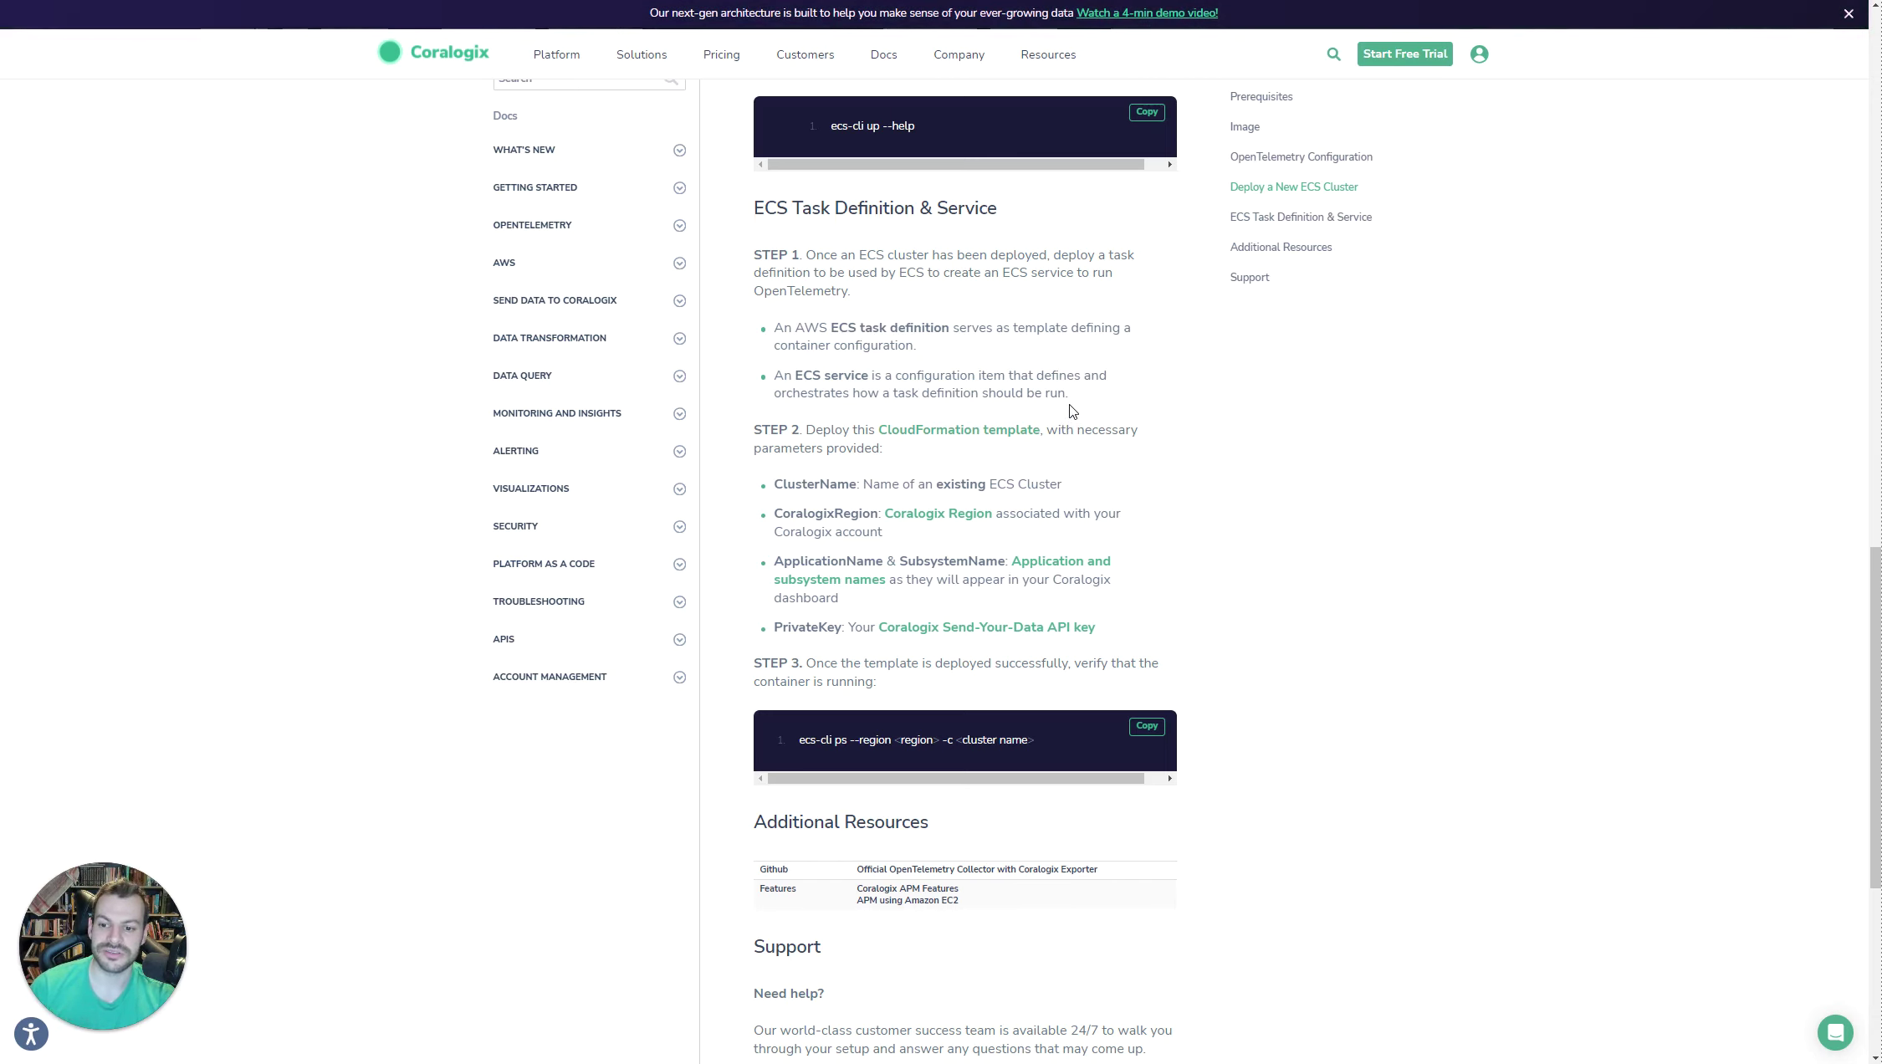
scroll(1070, 408, down, 1)
scroll(1064, 403, up, 1)
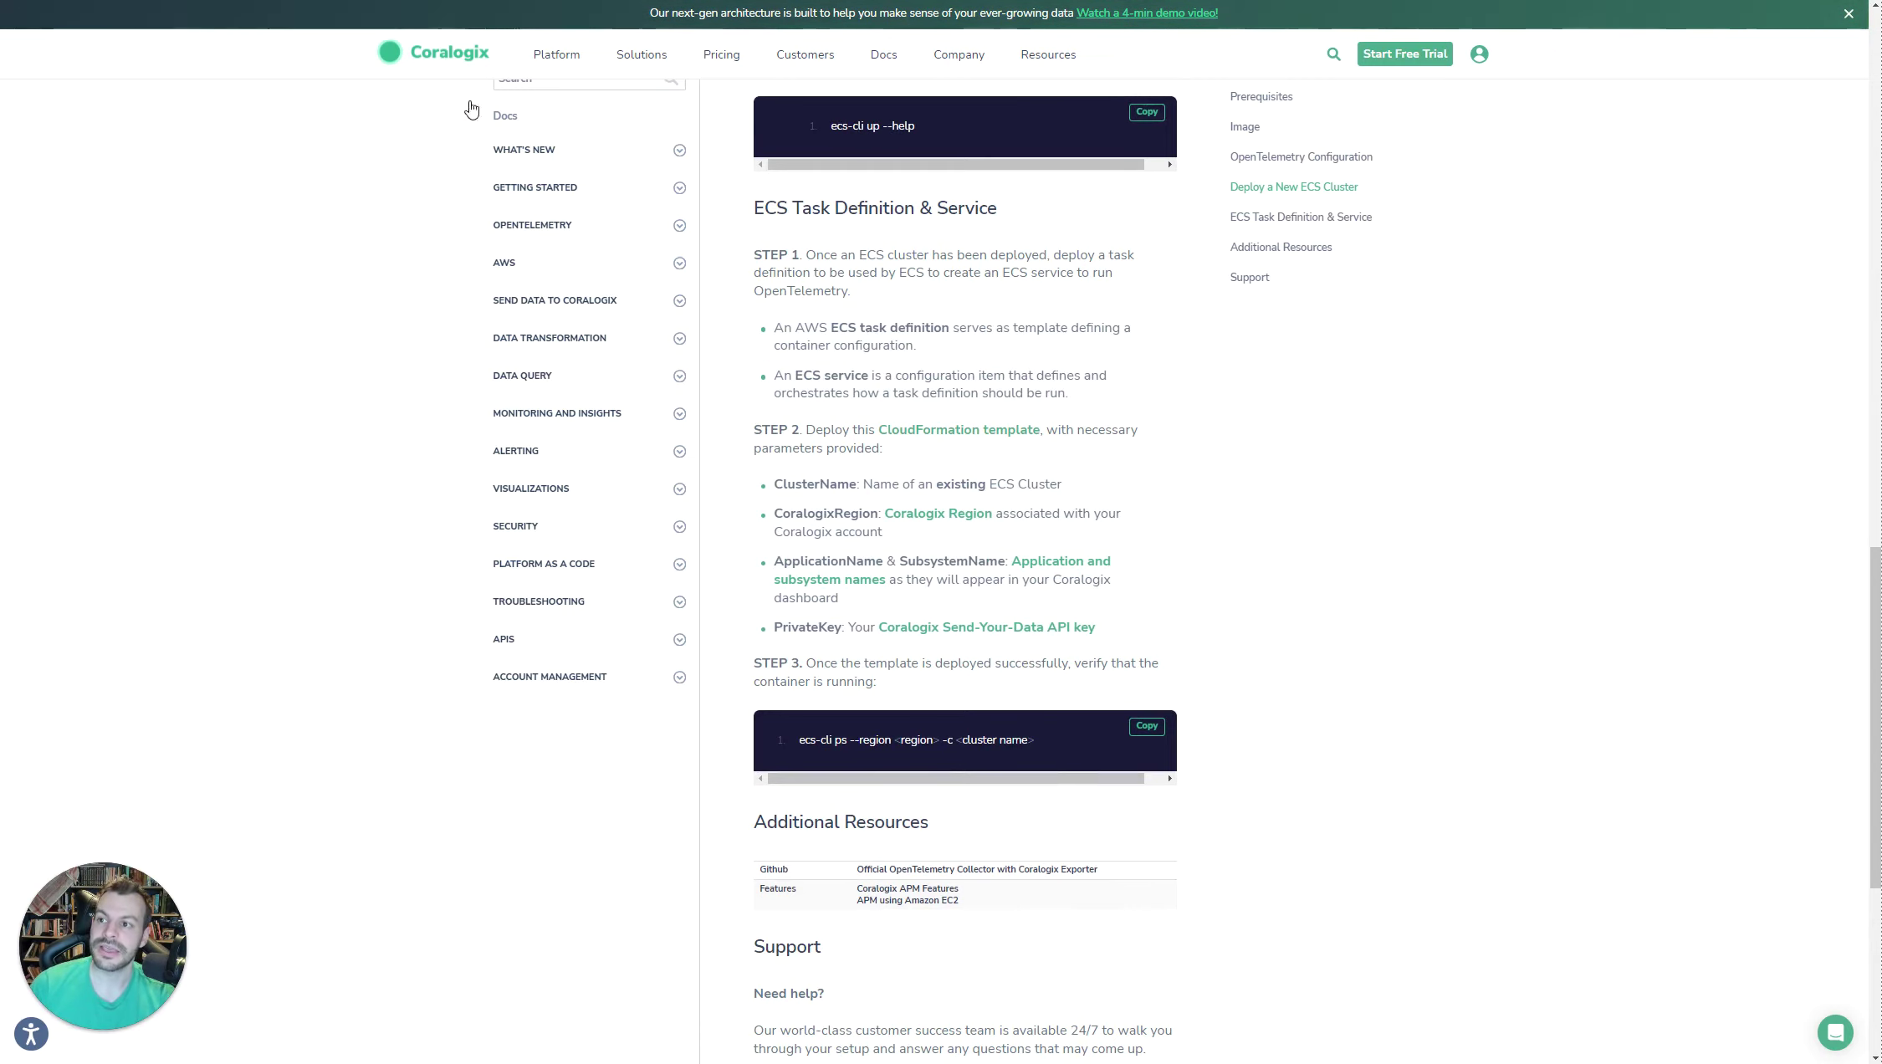
In the AWS console, open CloudFormation and start creating a stack with new resources (standard).
click(452, 1)
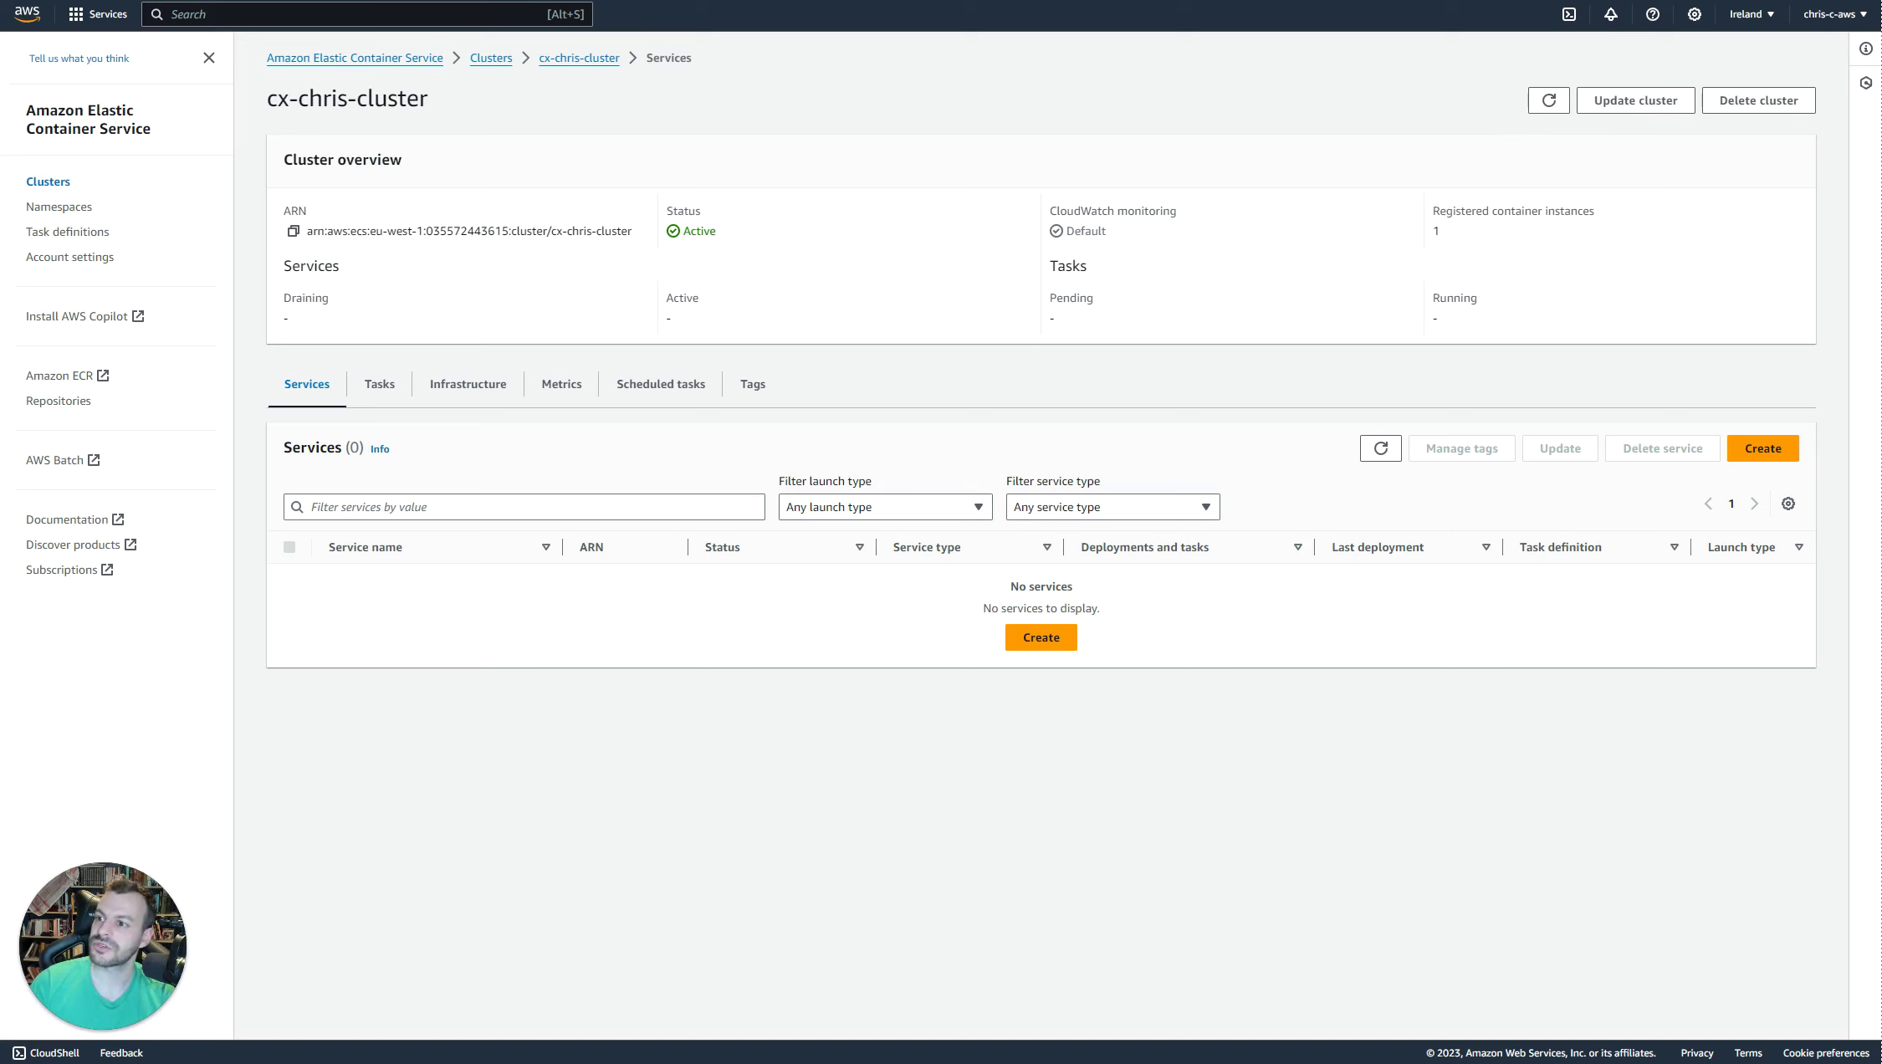
click(99, 14)
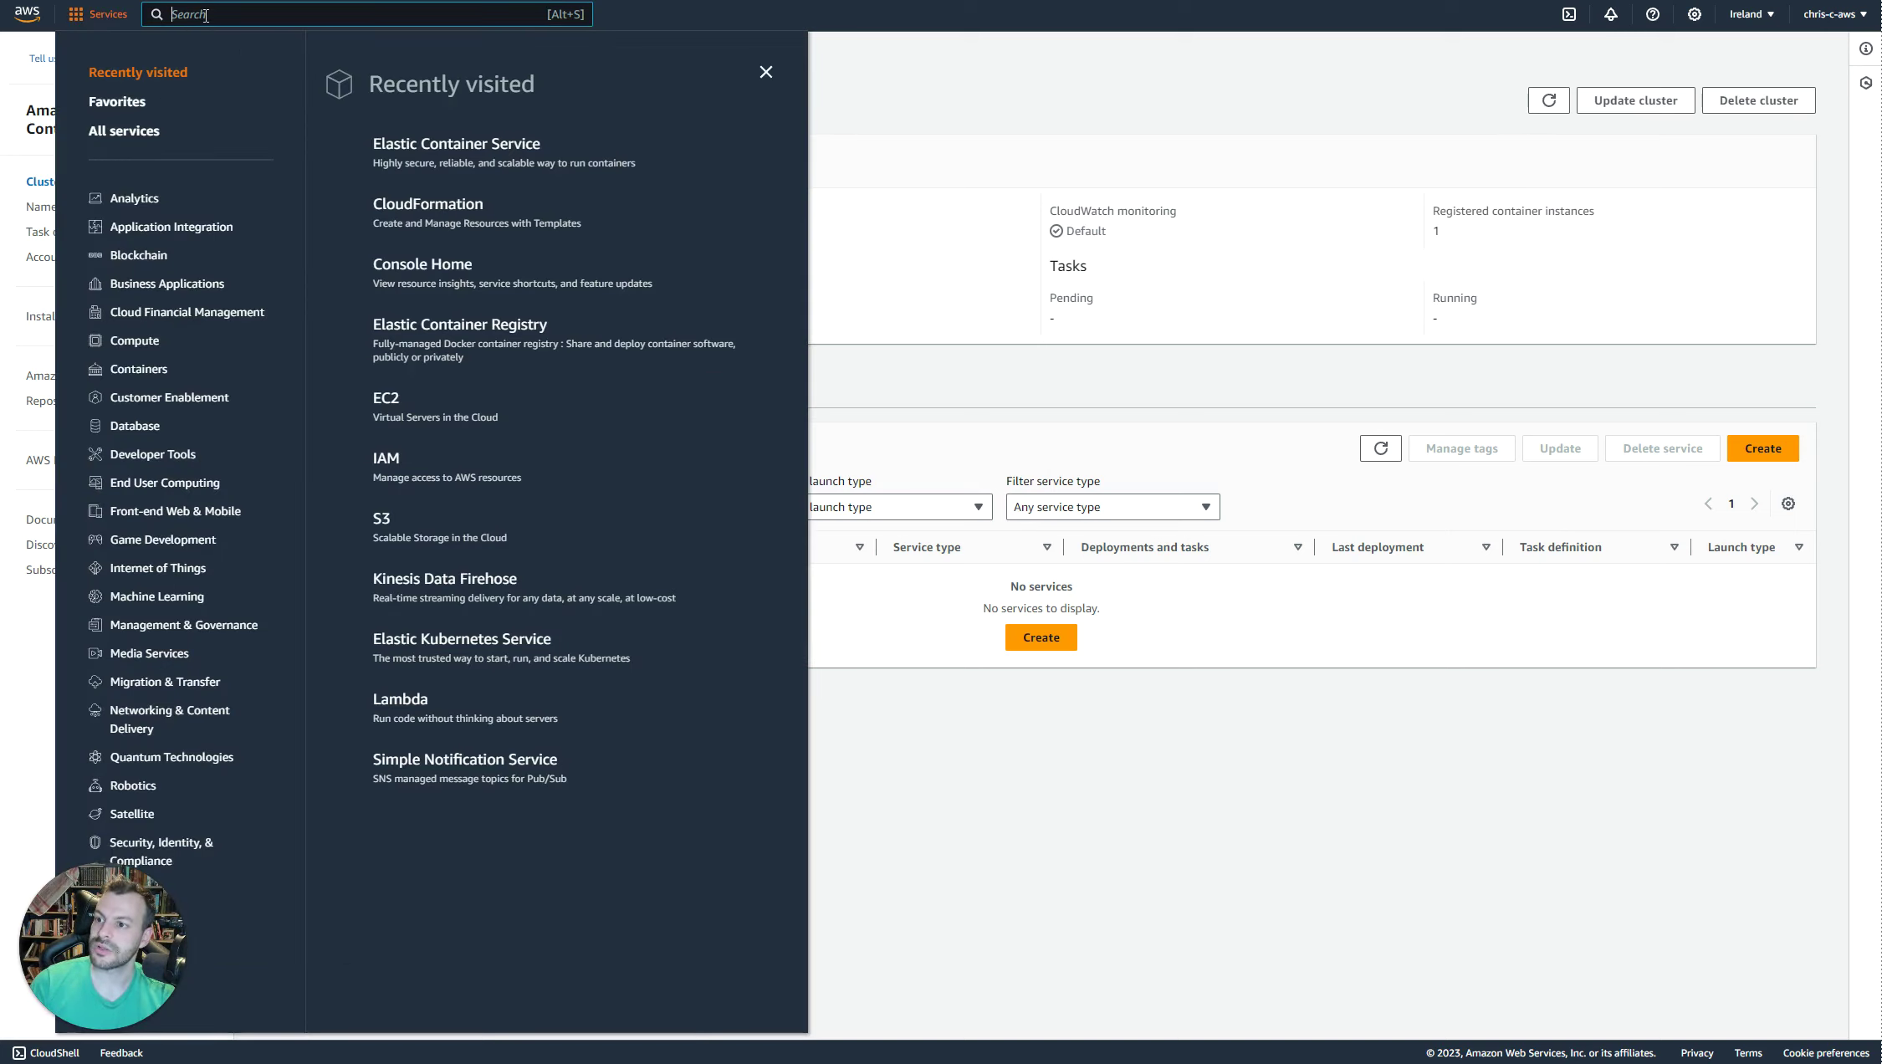
click(205, 15)
text(cloudf)
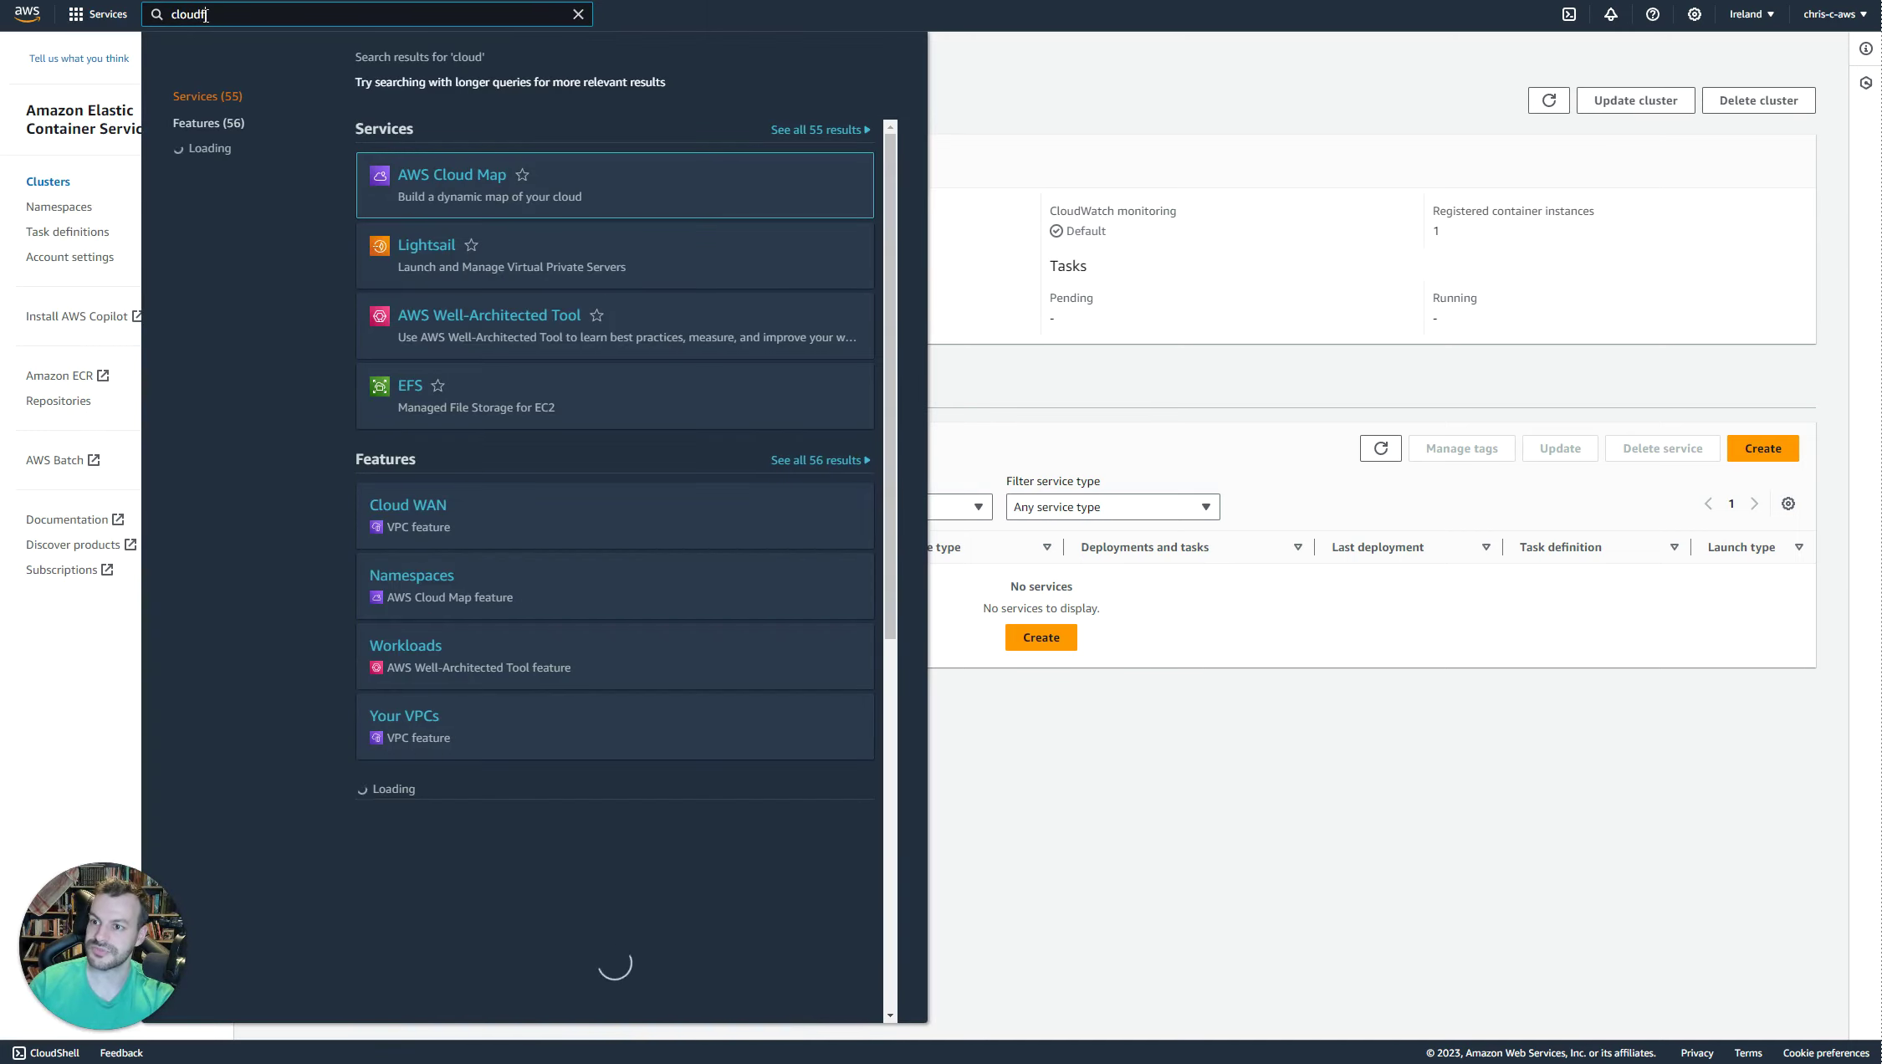
text(o)
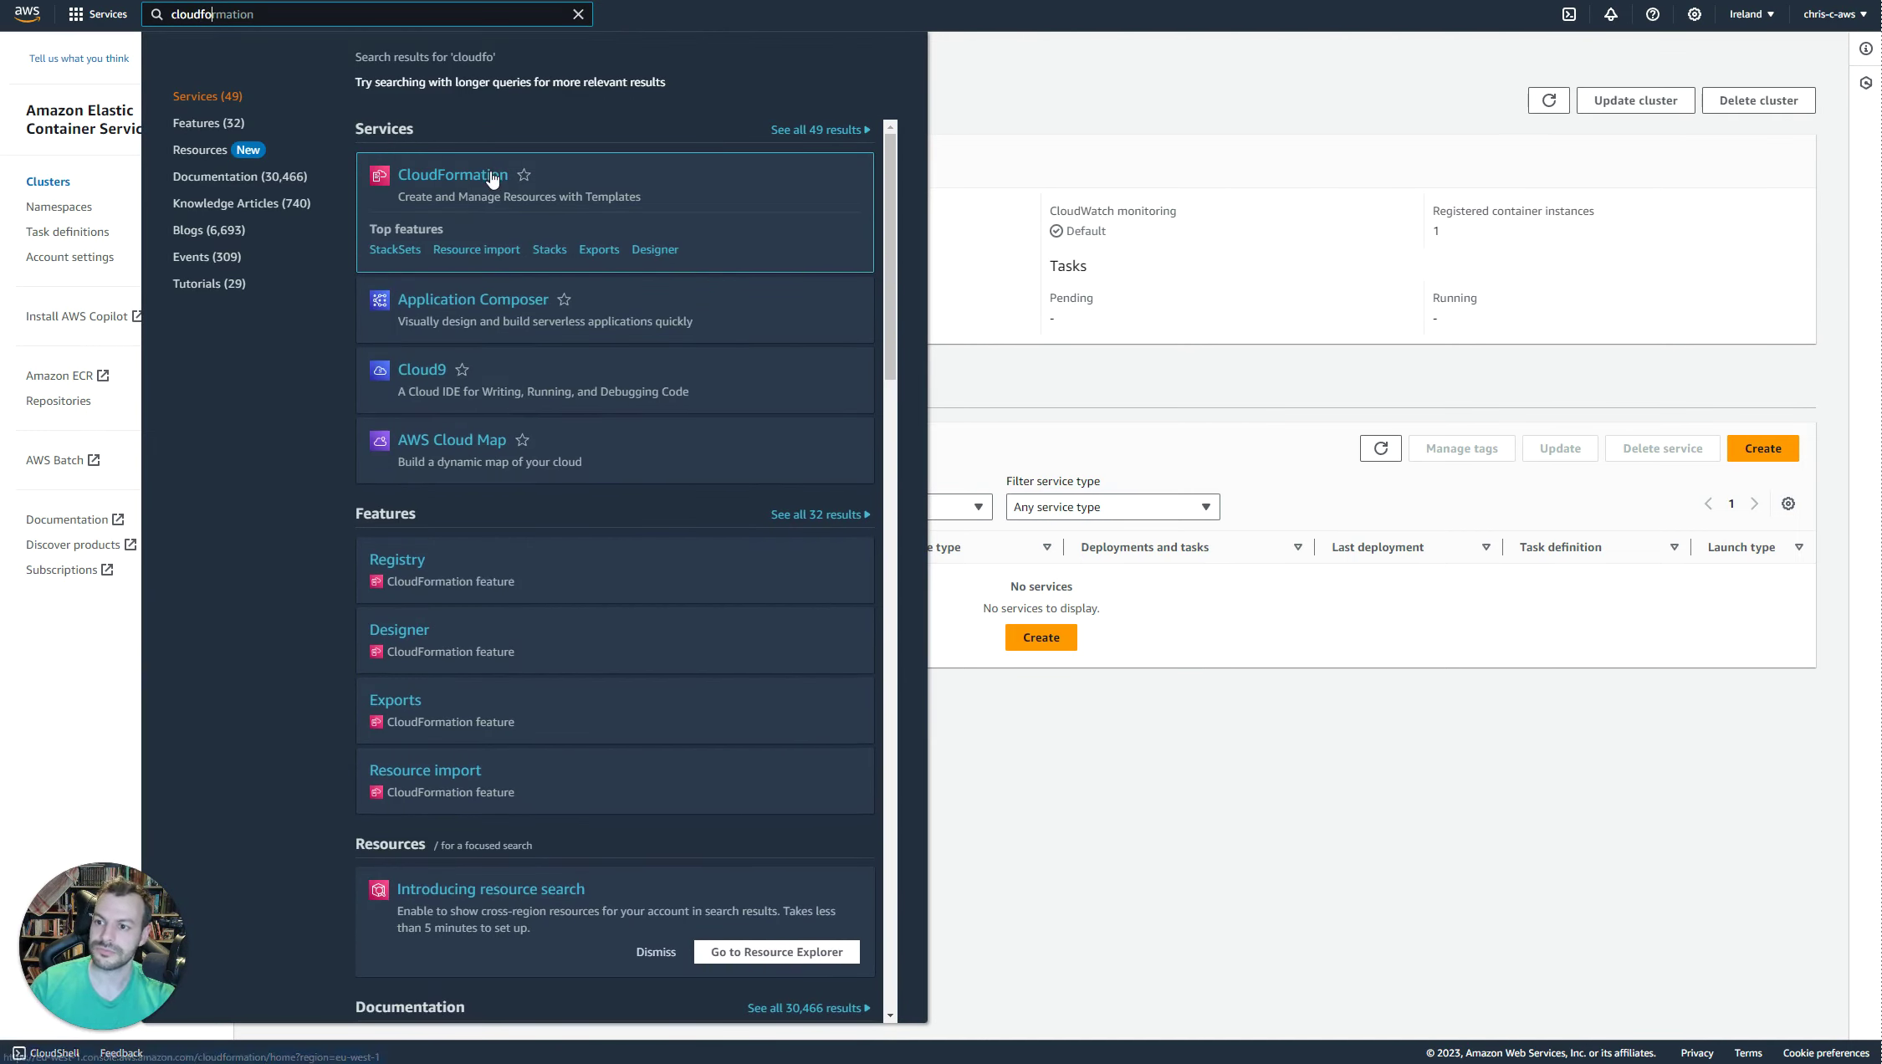
click(491, 177)
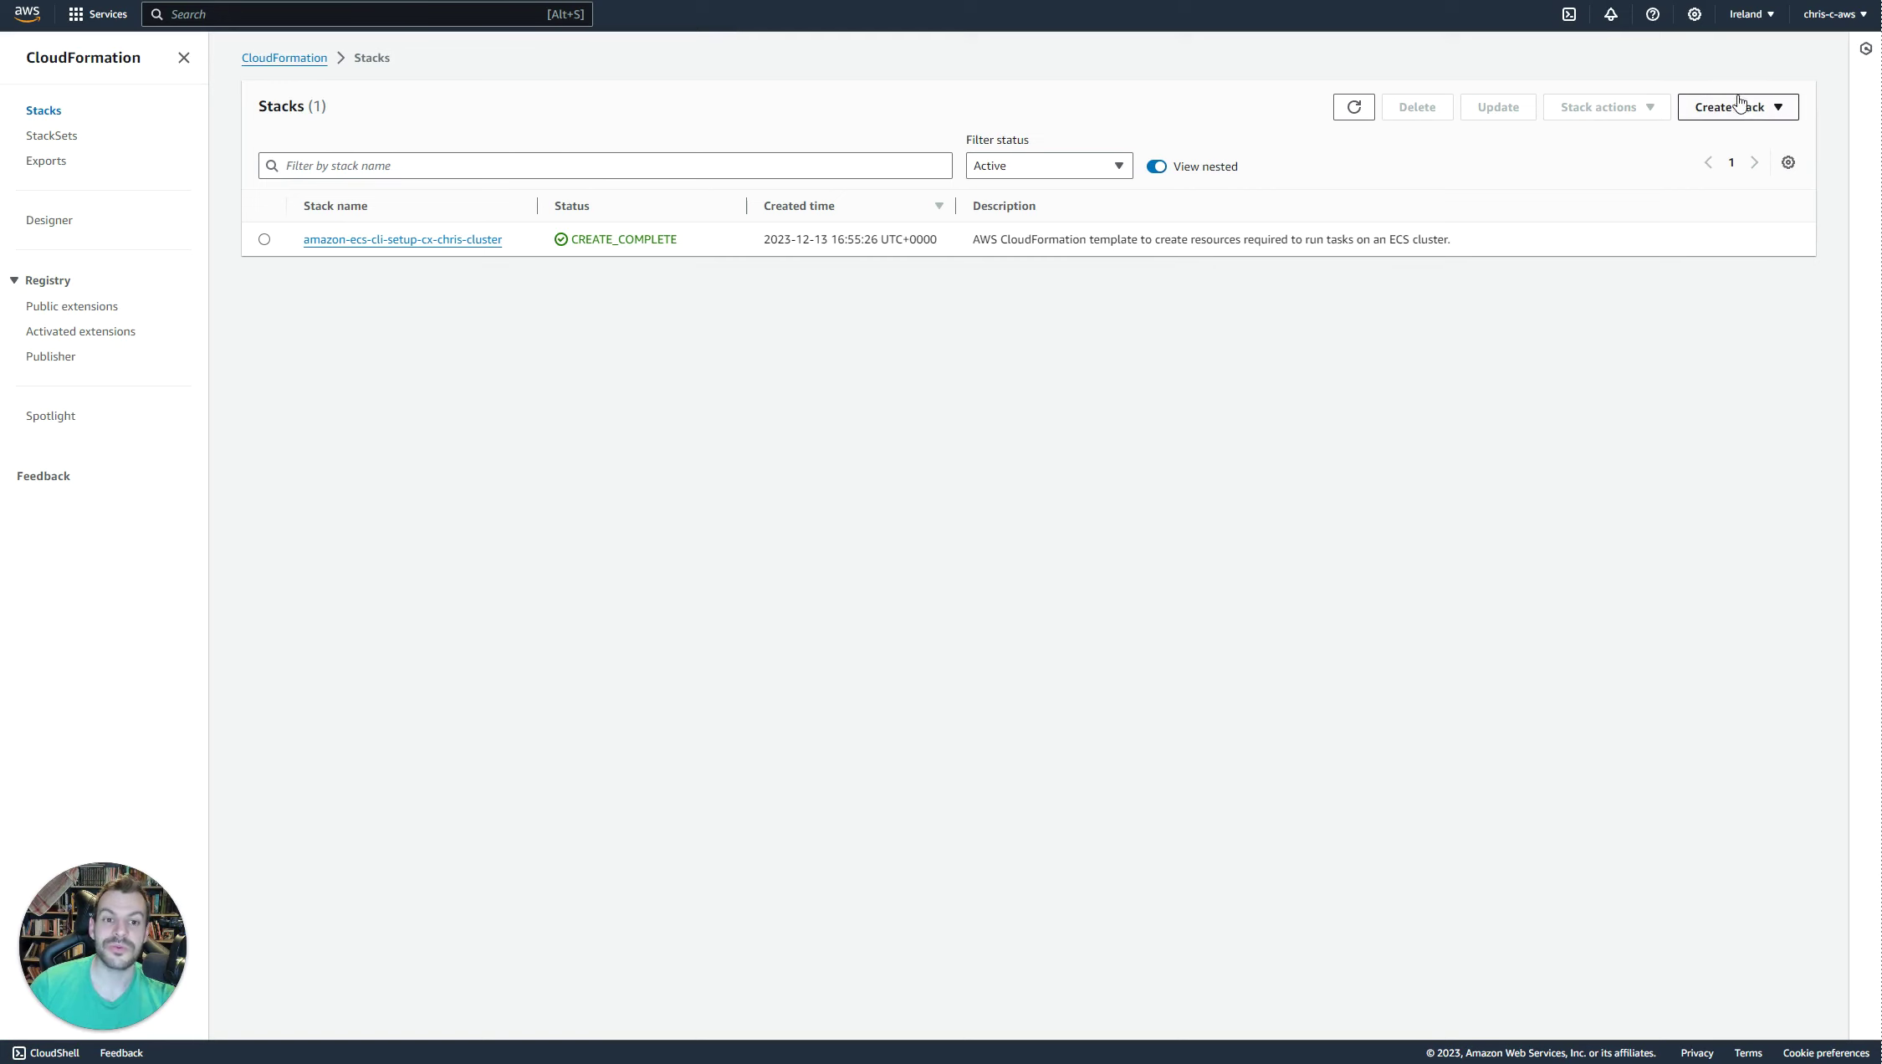
click(1766, 122)
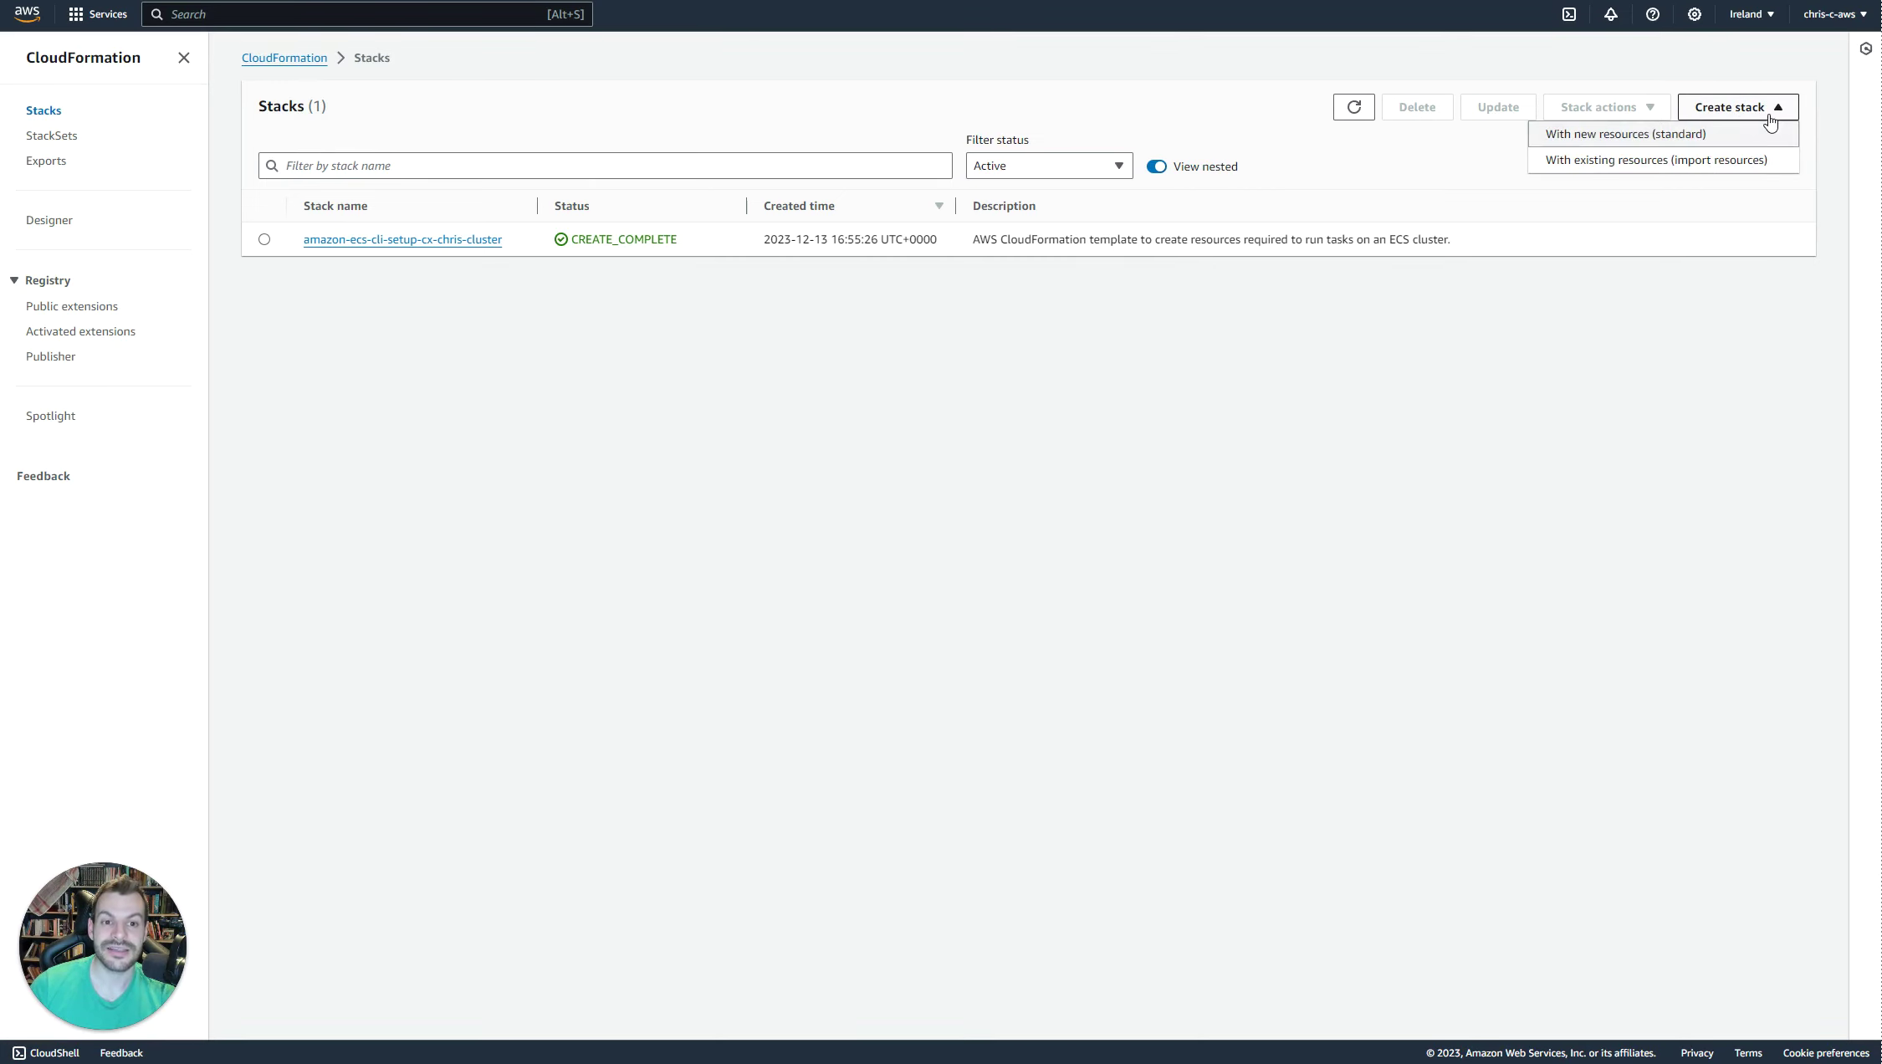
click(1572, 141)
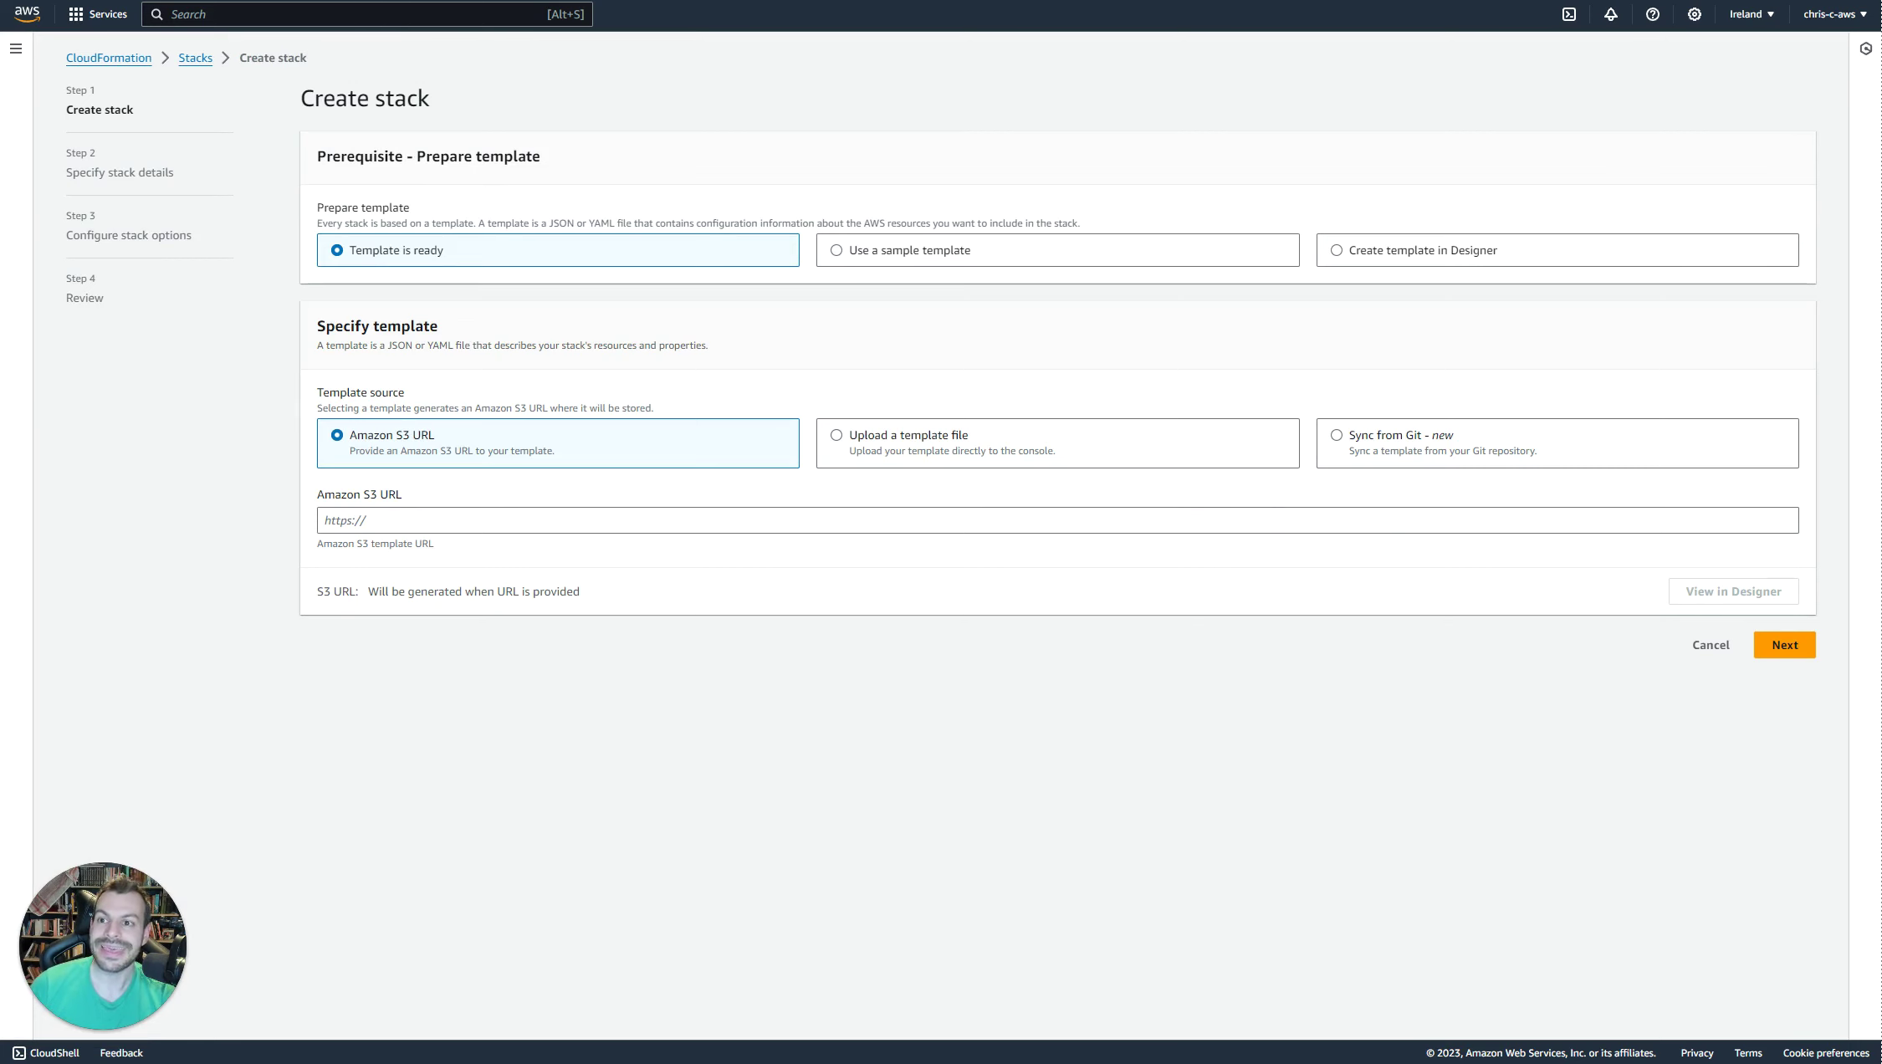
Switch to the Coralogix documentation and open the CloudFormation template link from Step 2 in a new tab.
key(ctrl+Tab)
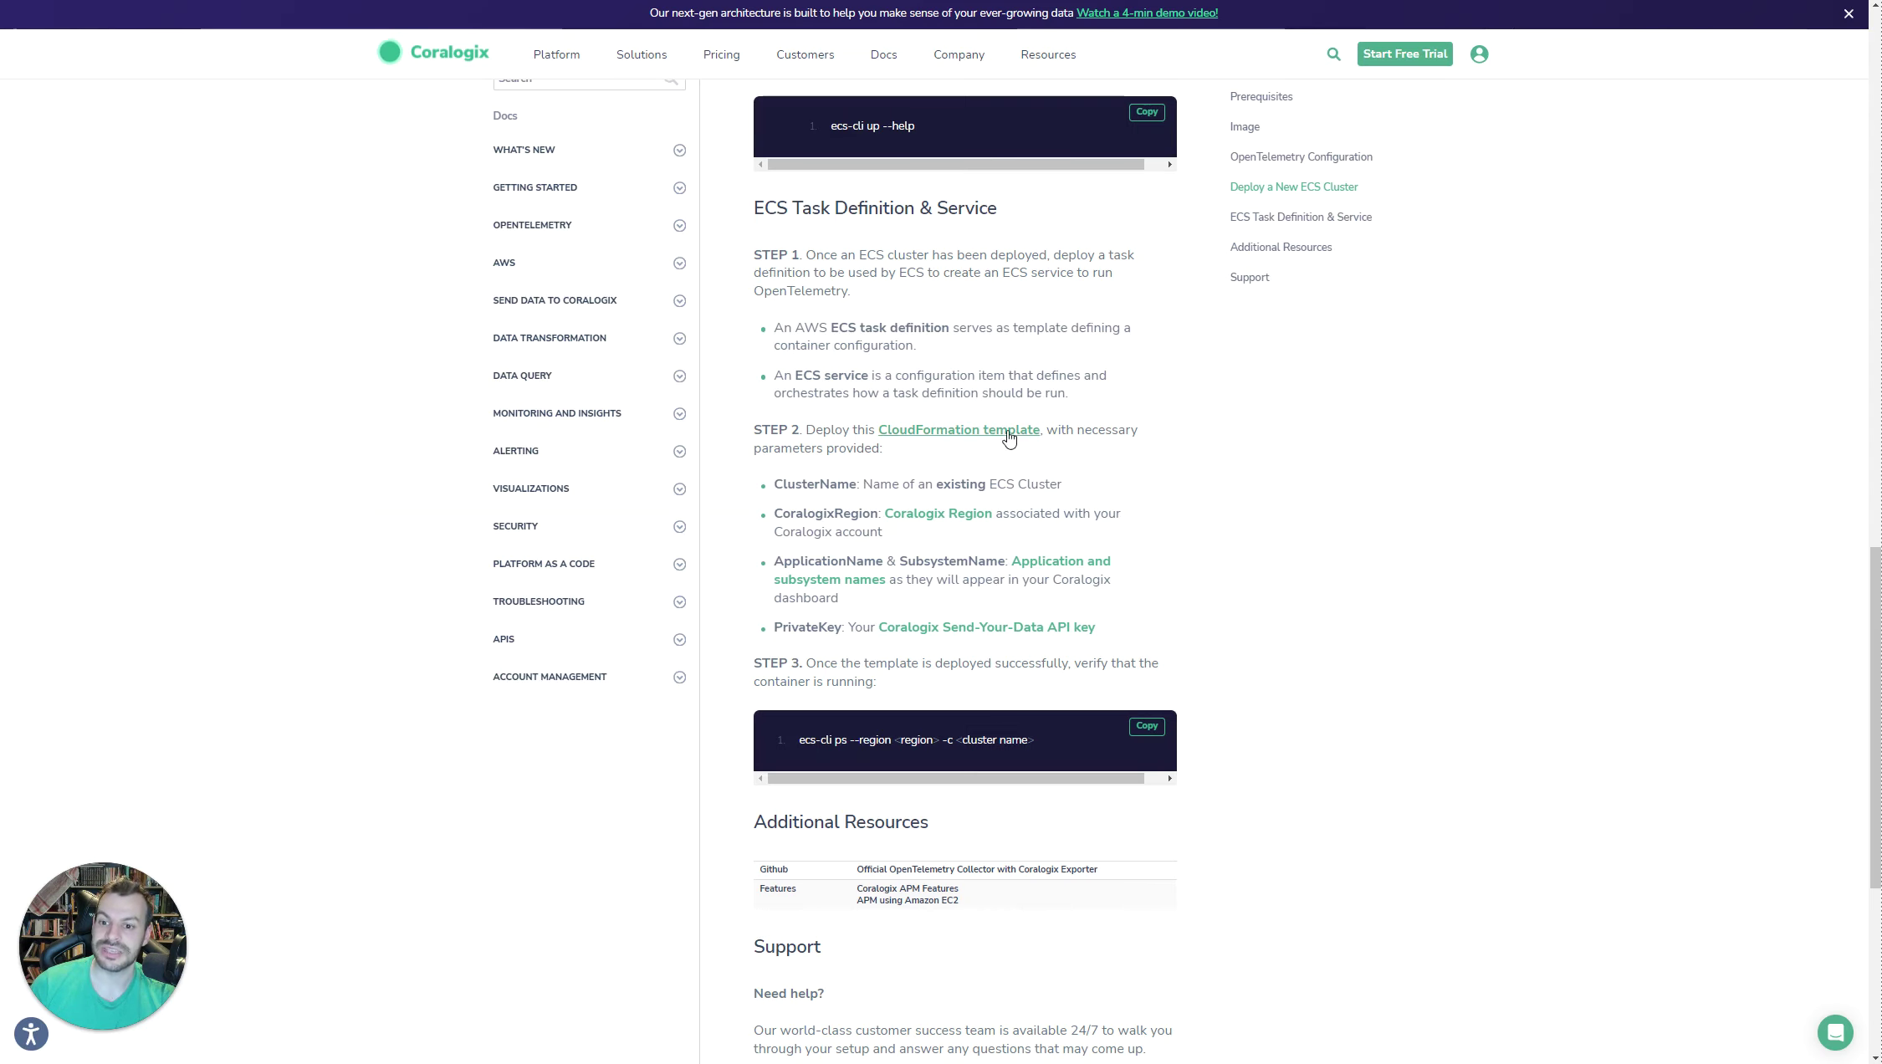
right_click(914, 433)
click(1328, 471)
scroll(928, 528, up, 15)
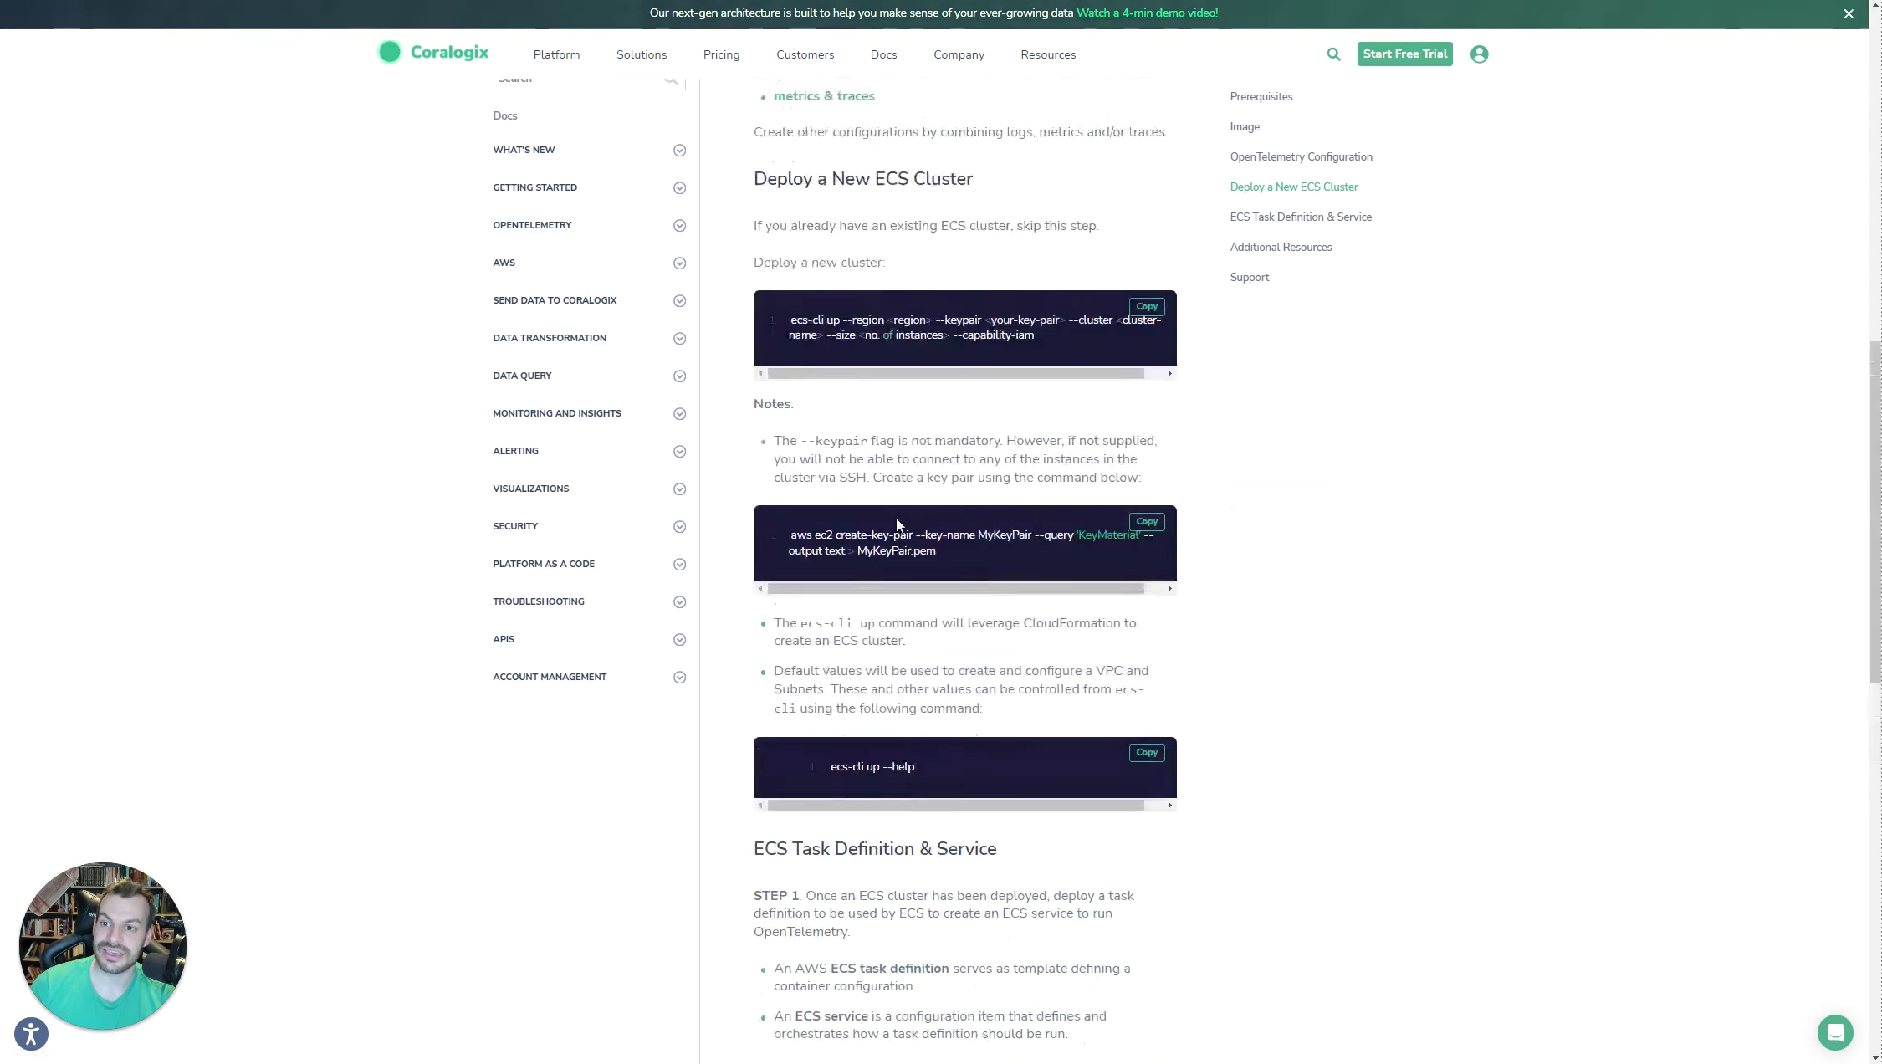
scroll(928, 529, down, 15)
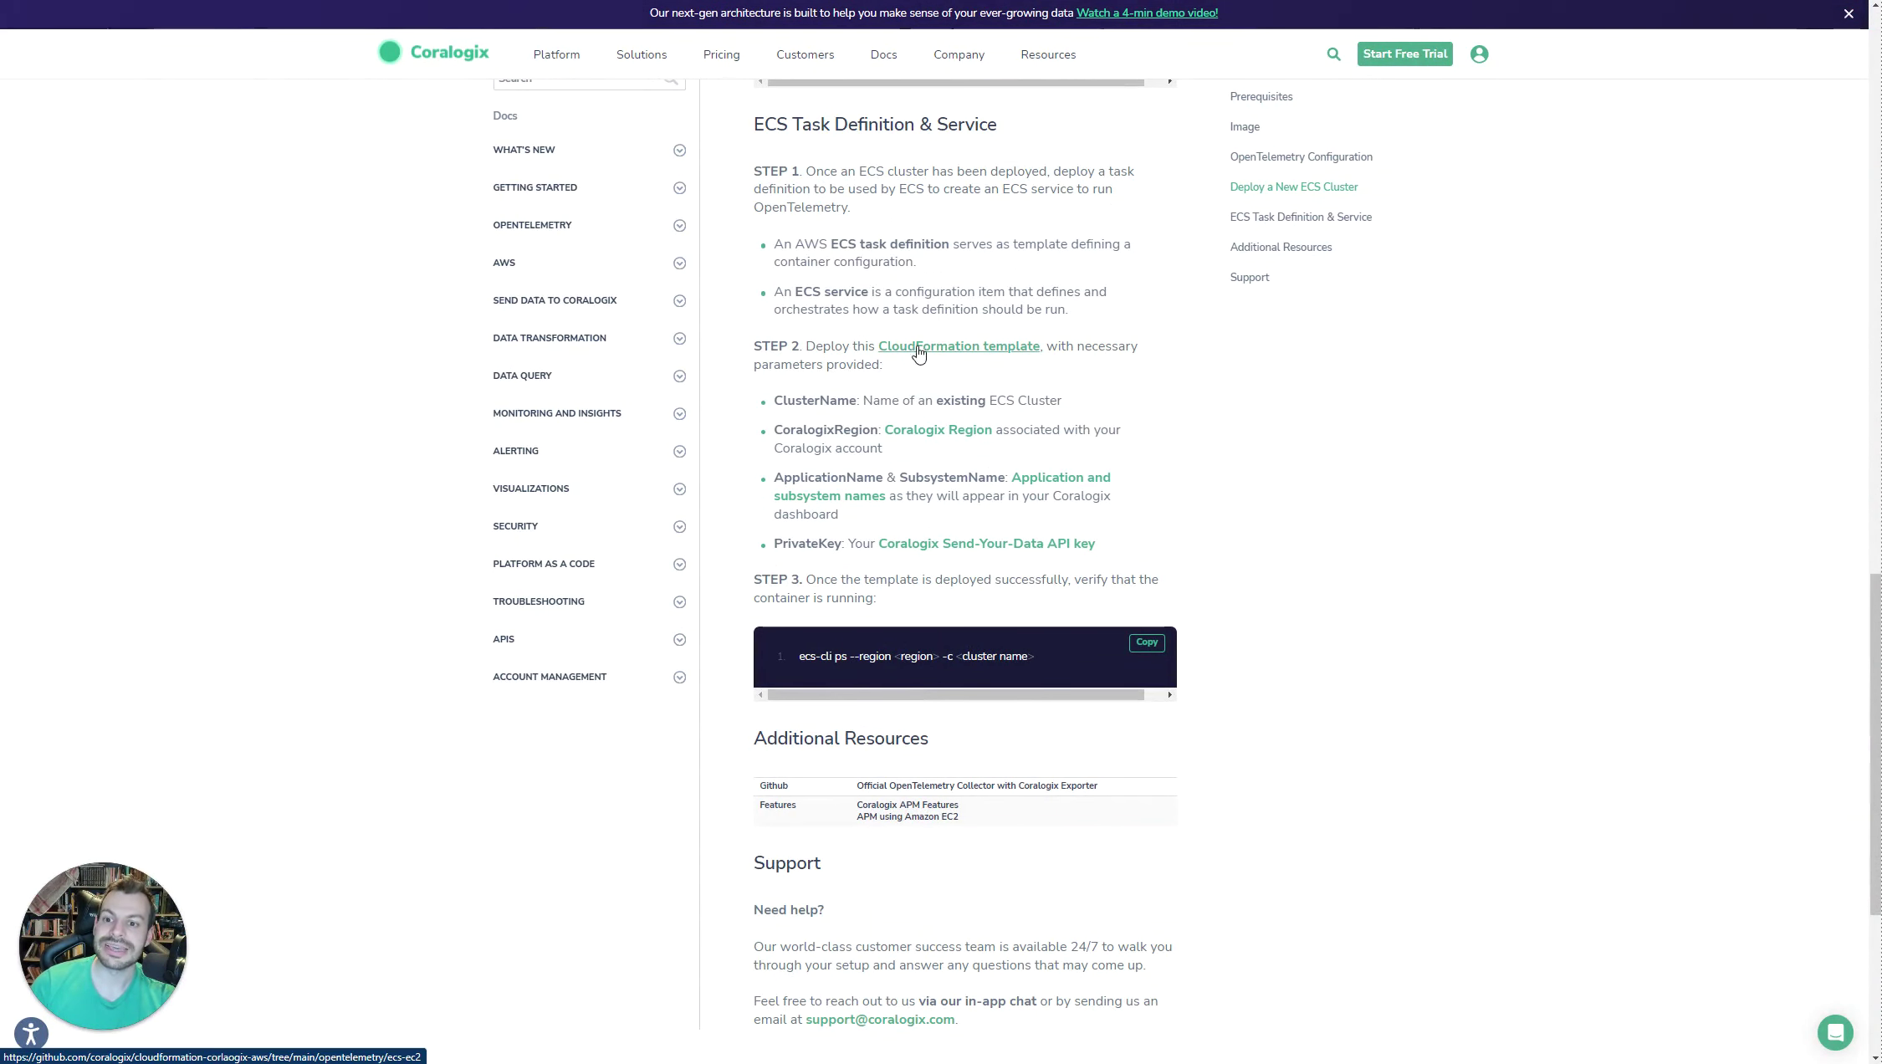
right_click(926, 348)
click(946, 377)
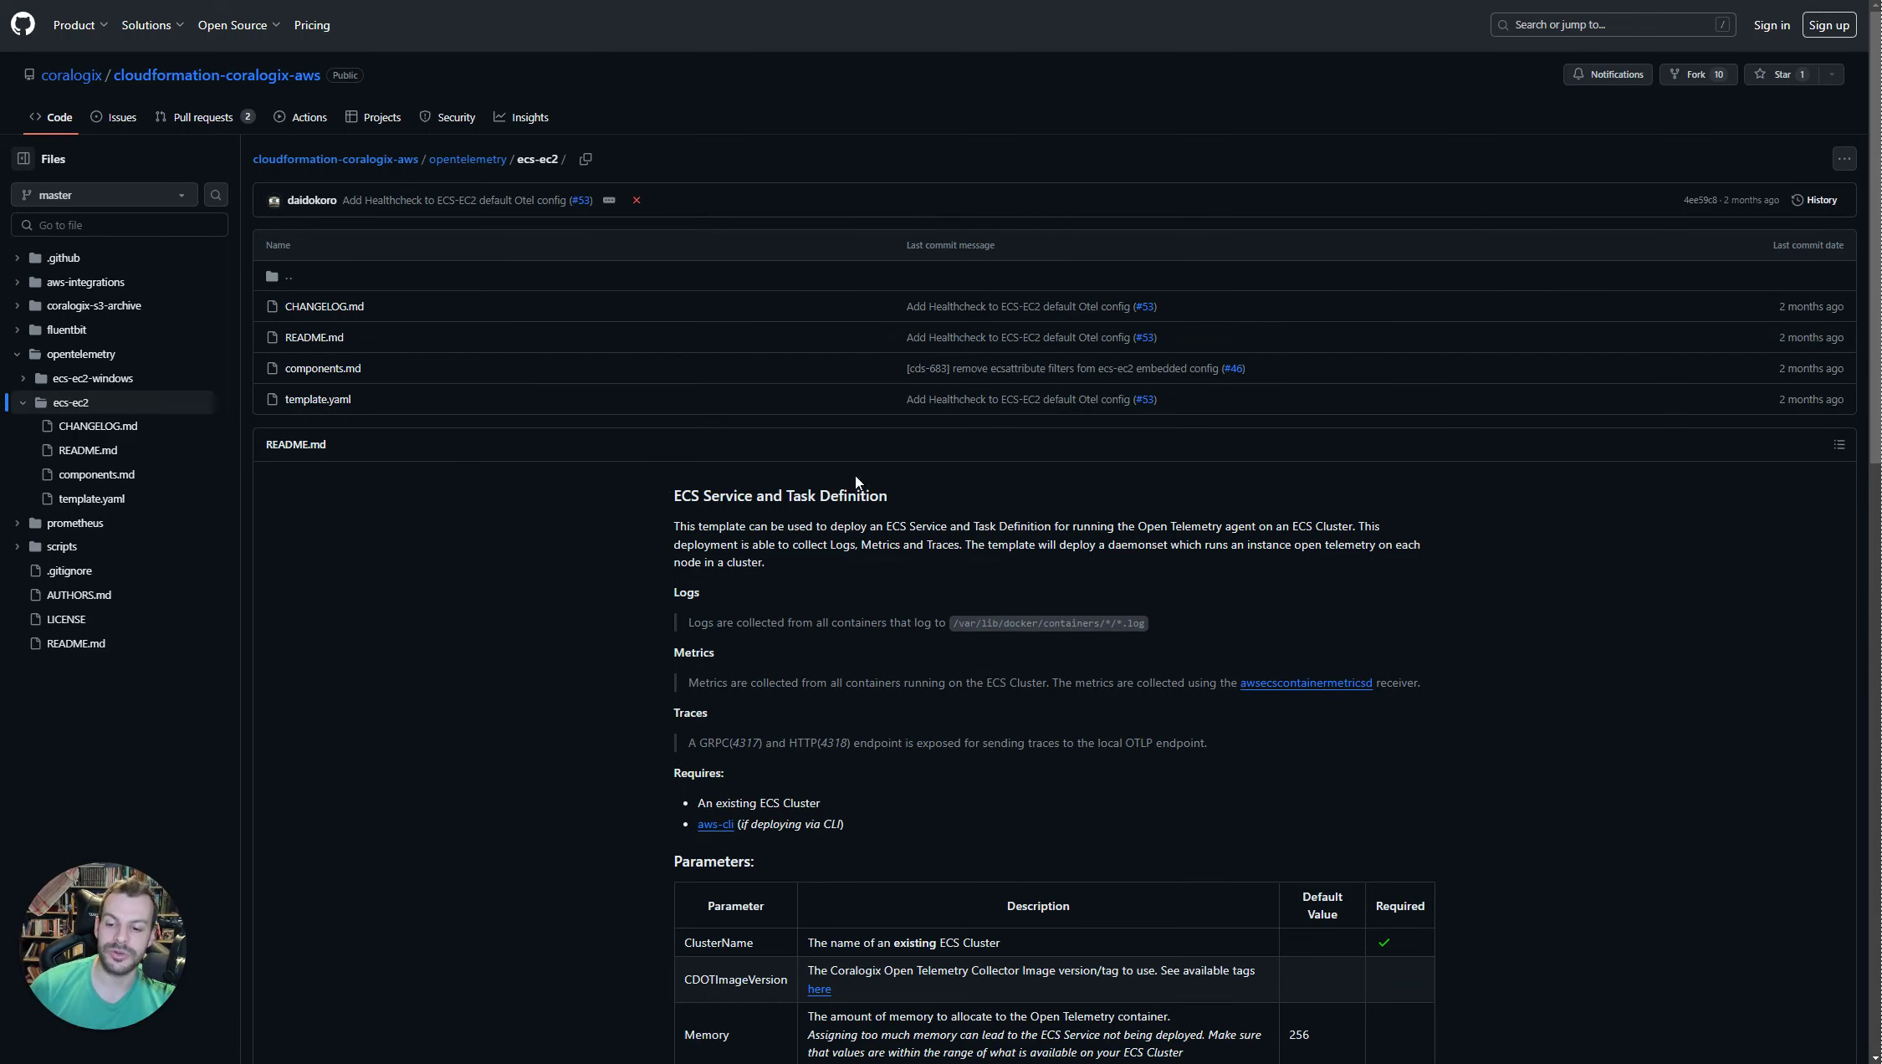
Review the ecs-ec2 README on GitHub, covering the template parameters, deployment commands and Open Telemetry configuration.
scroll(854, 476, down, 3)
scroll(854, 477, down, 3)
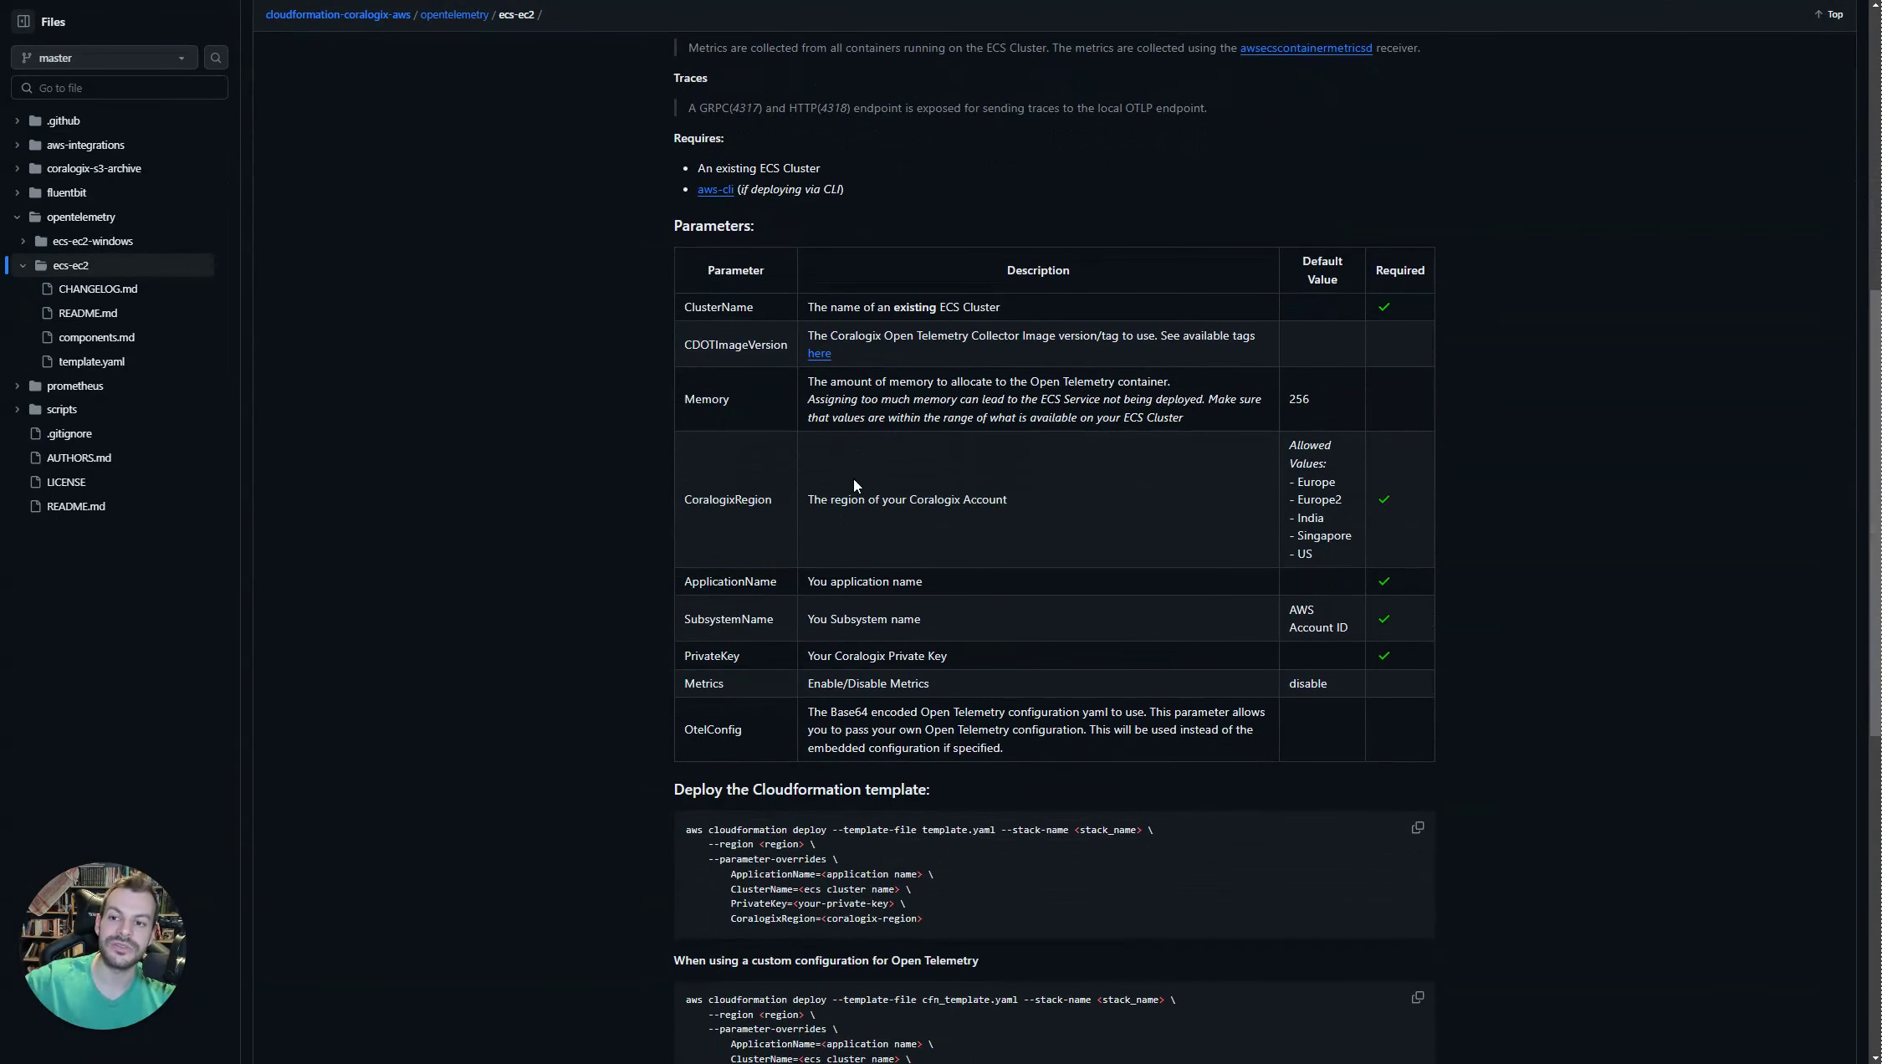
scroll(851, 473, up, 2)
scroll(848, 478, up, 1)
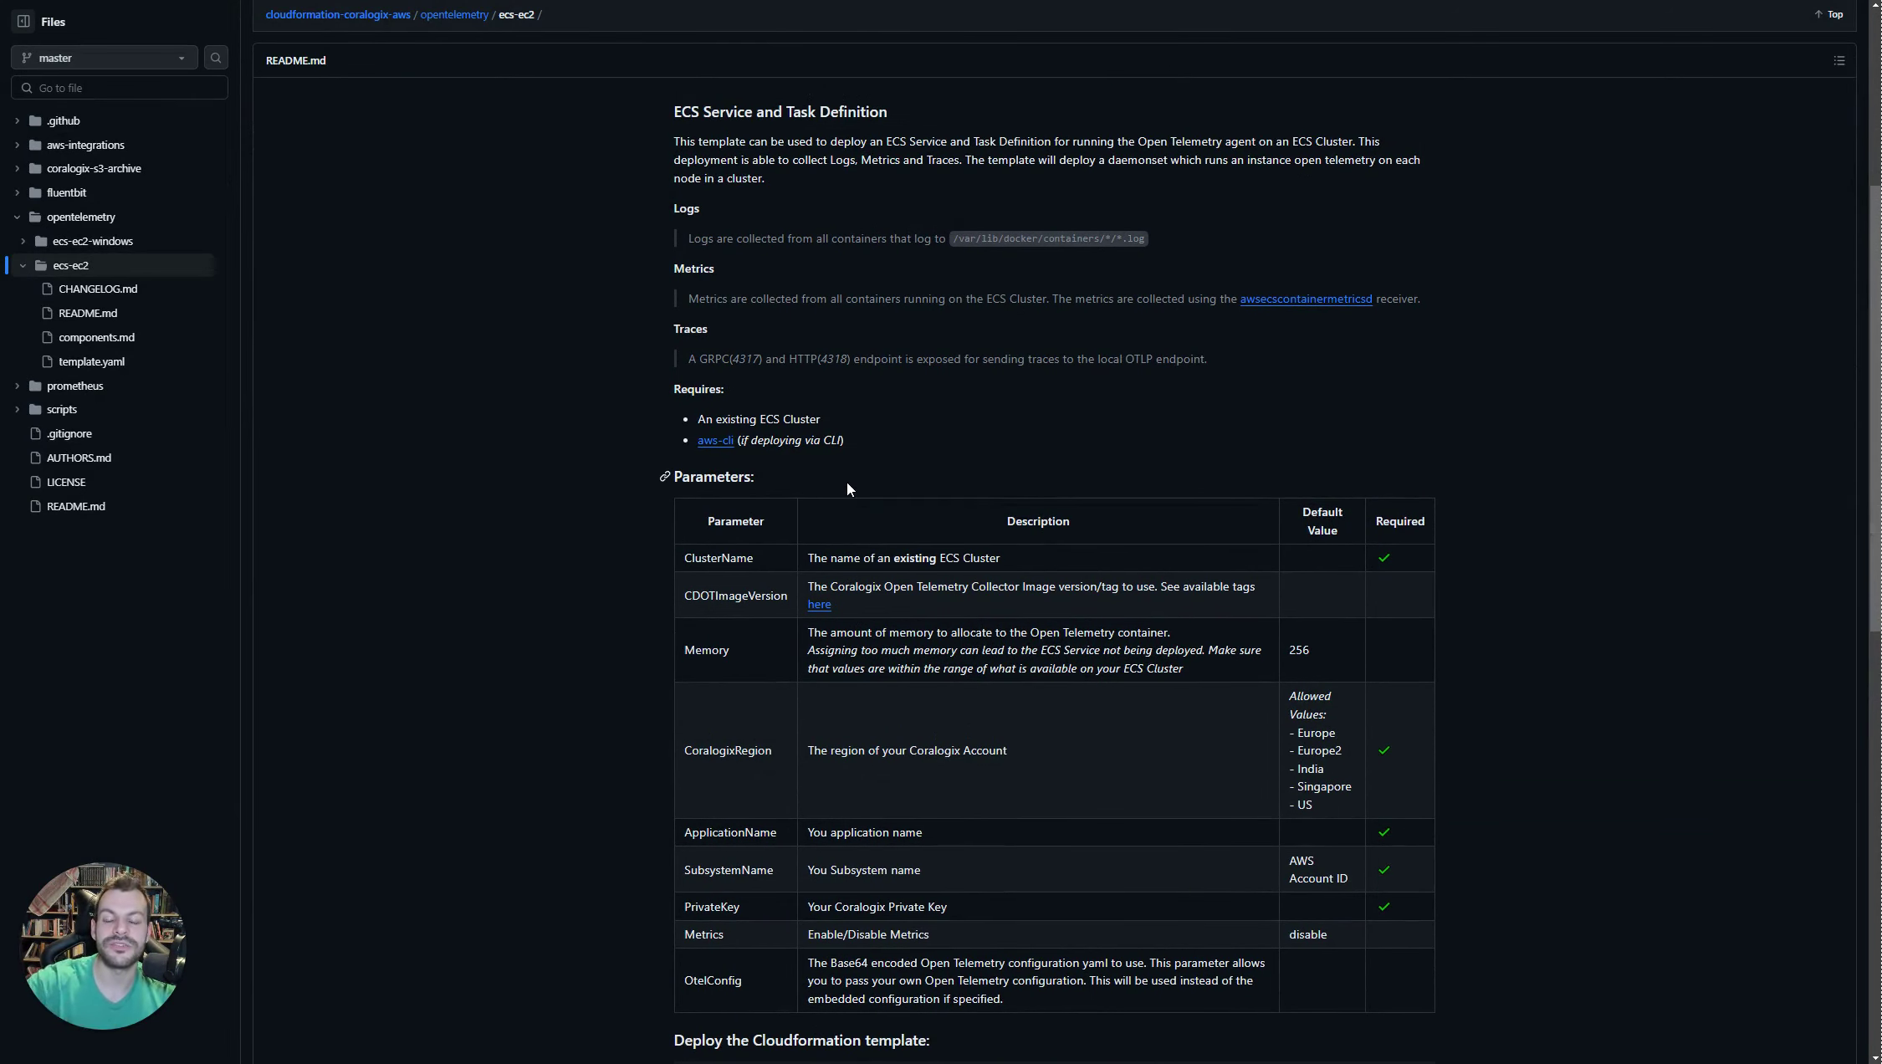
scroll(847, 489, down, 2)
scroll(849, 492, up, 2)
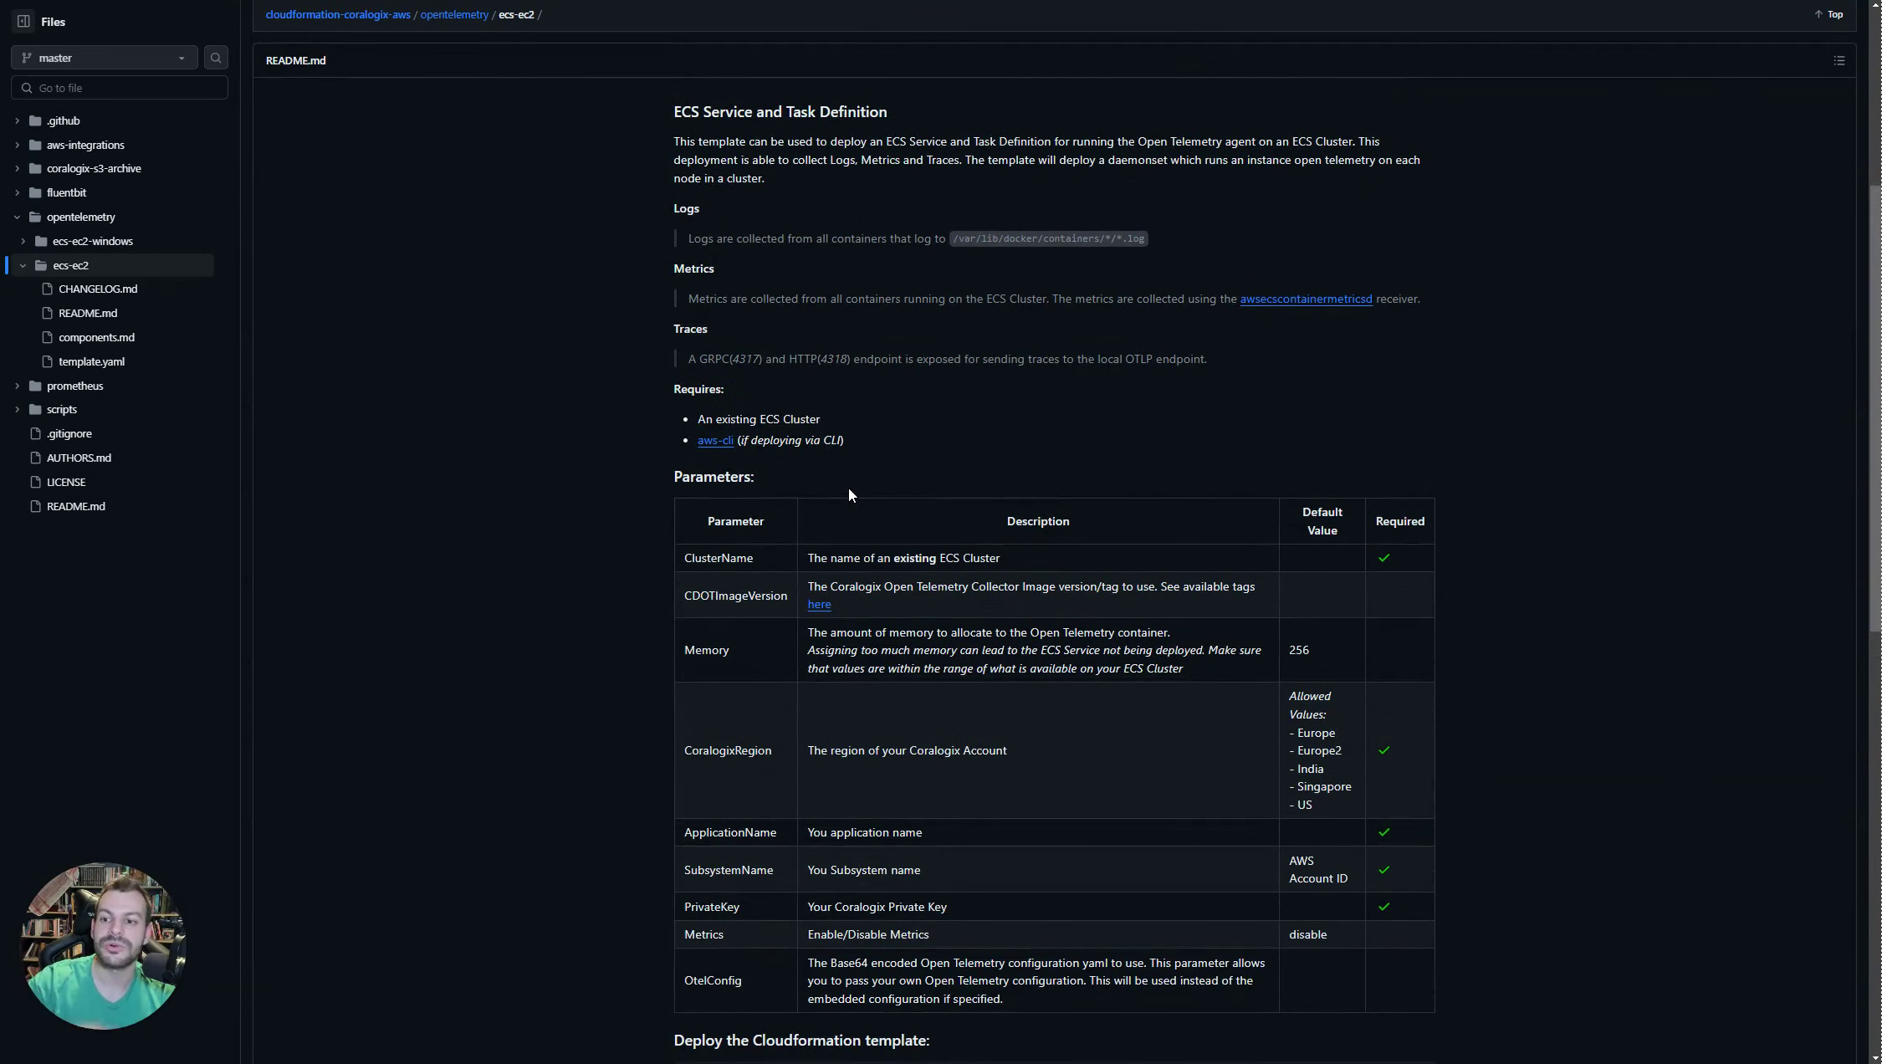
scroll(848, 488, down, 7)
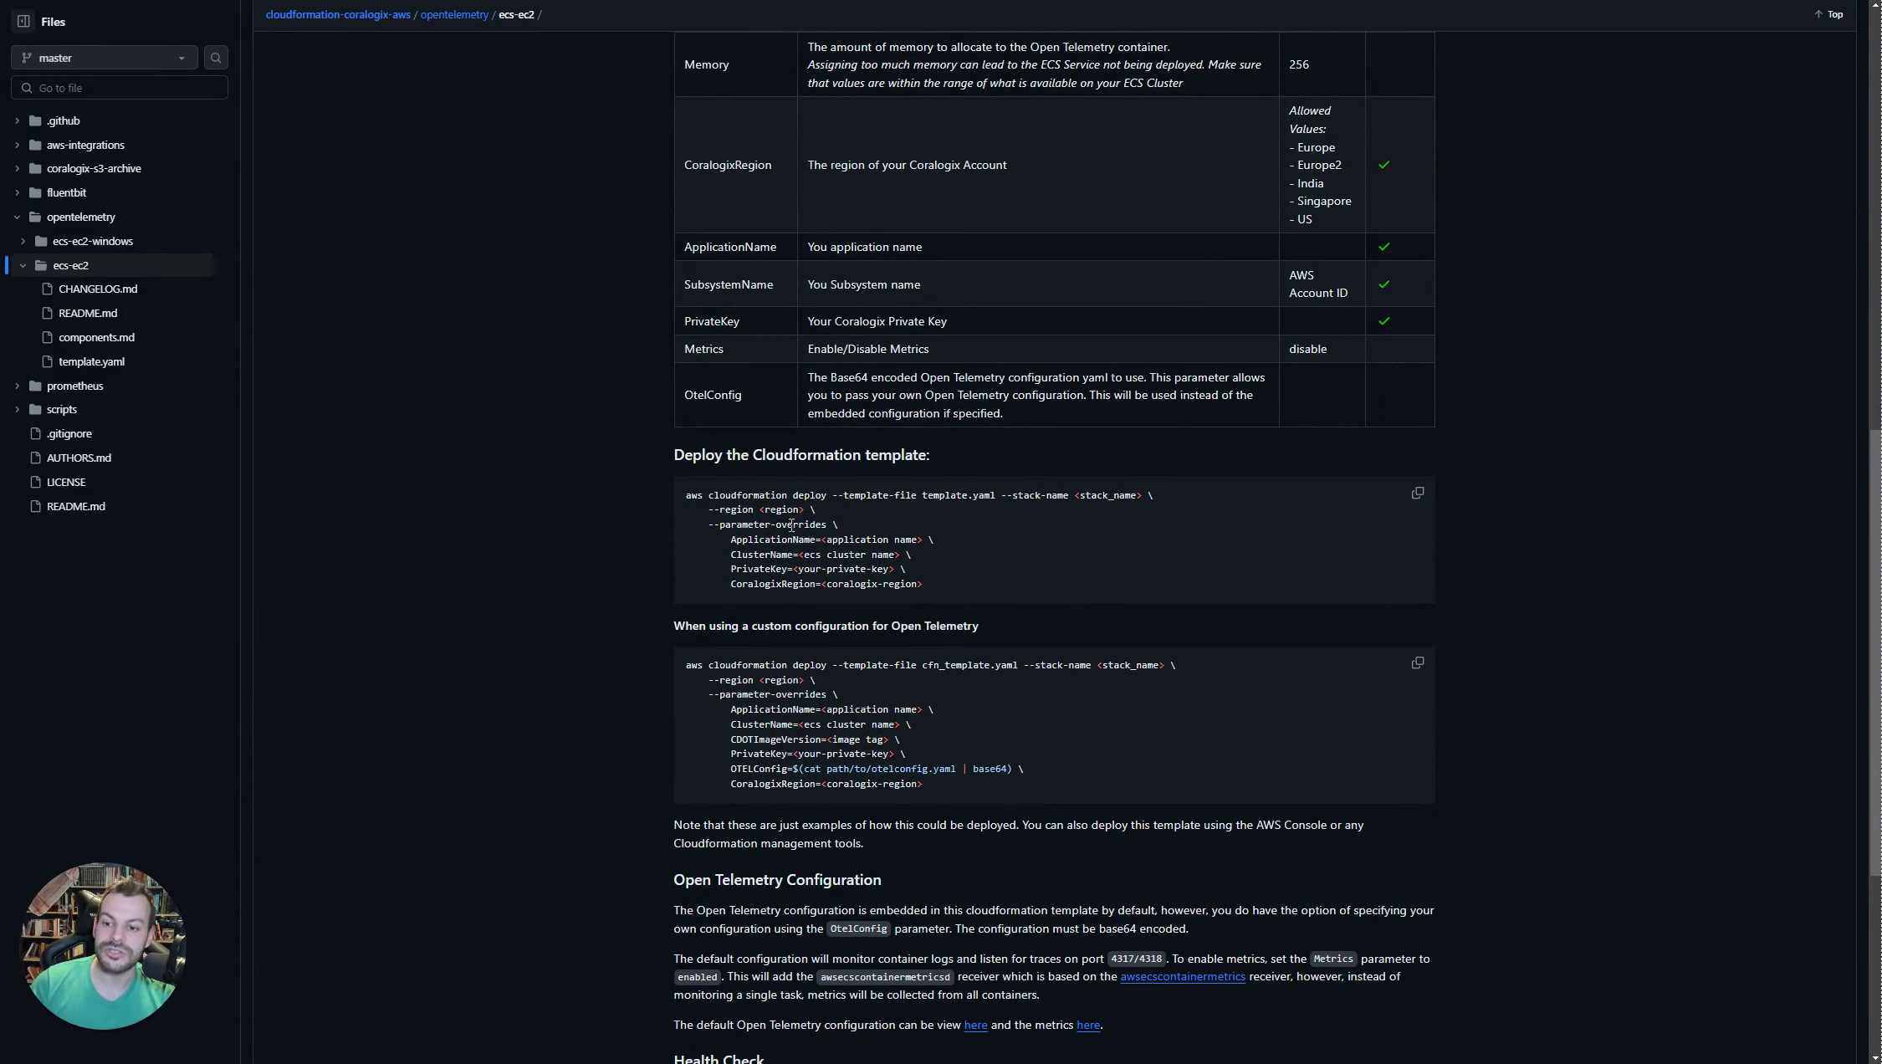
scroll(791, 524, down, 3)
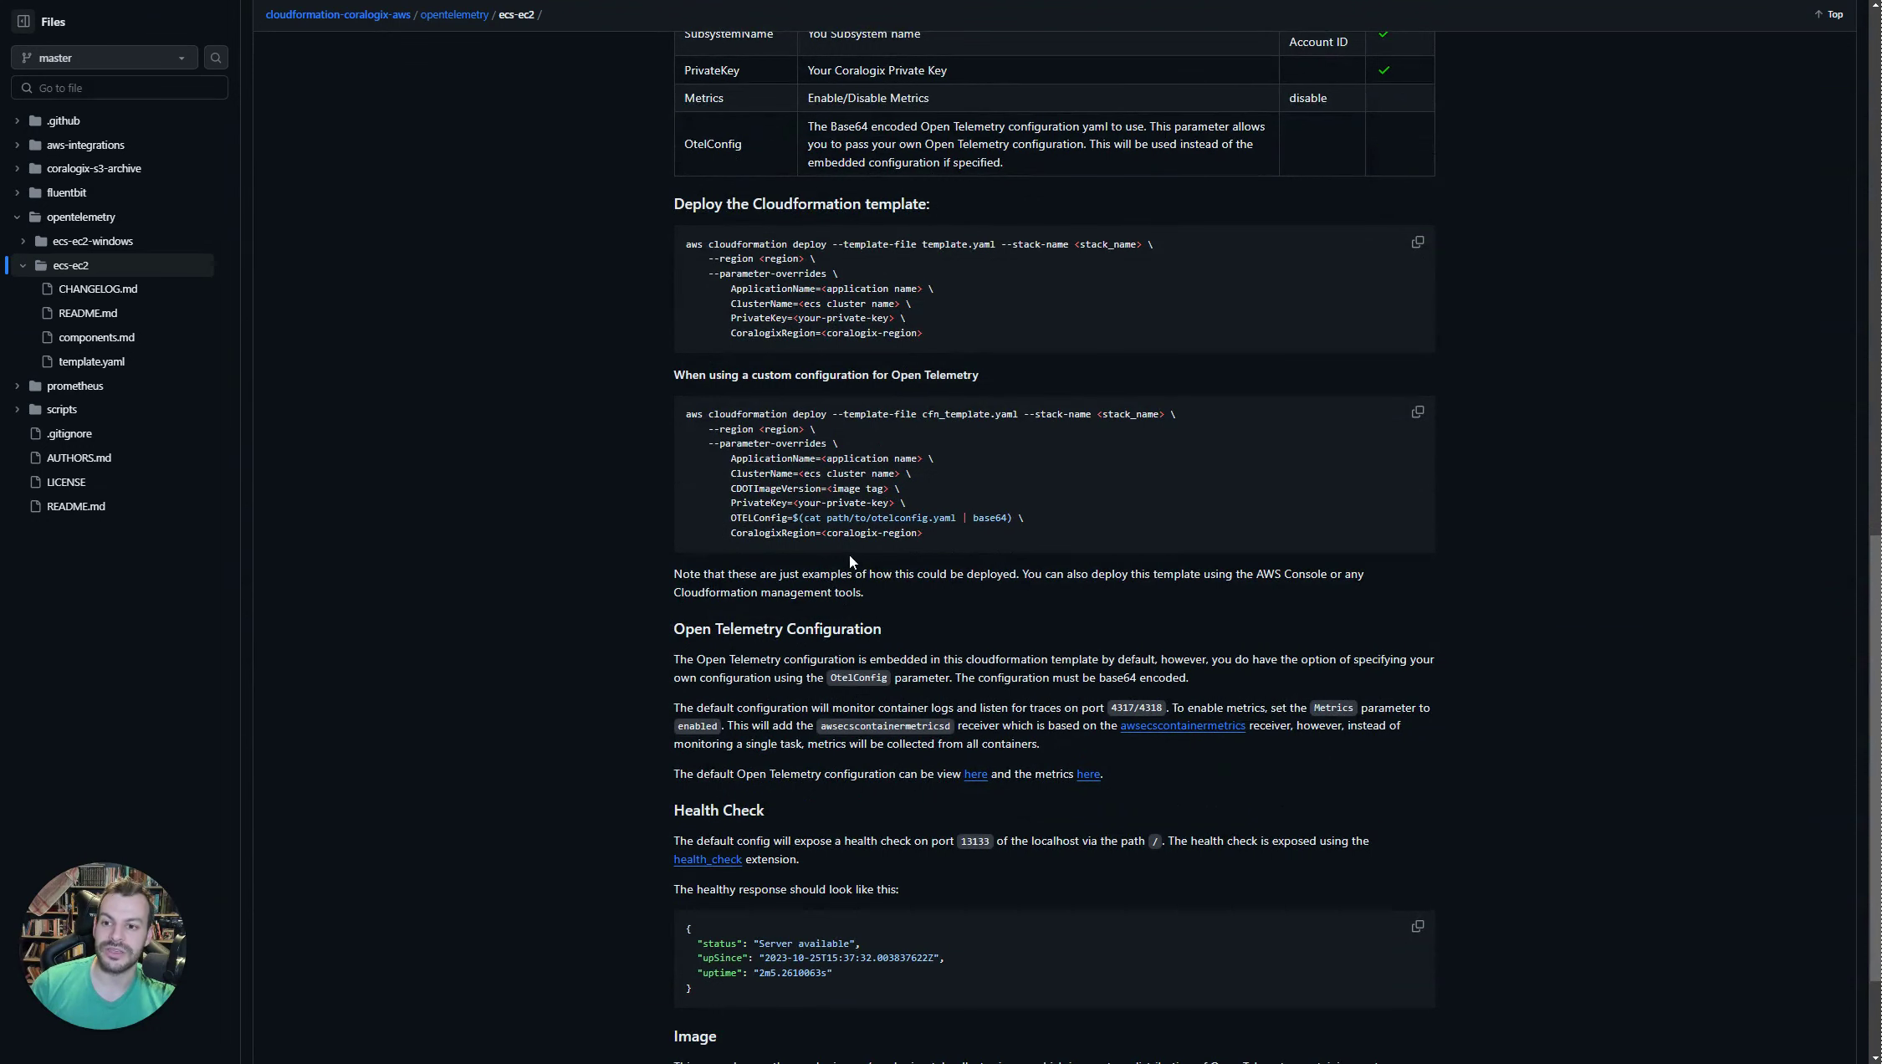
scroll(769, 412, up, 1)
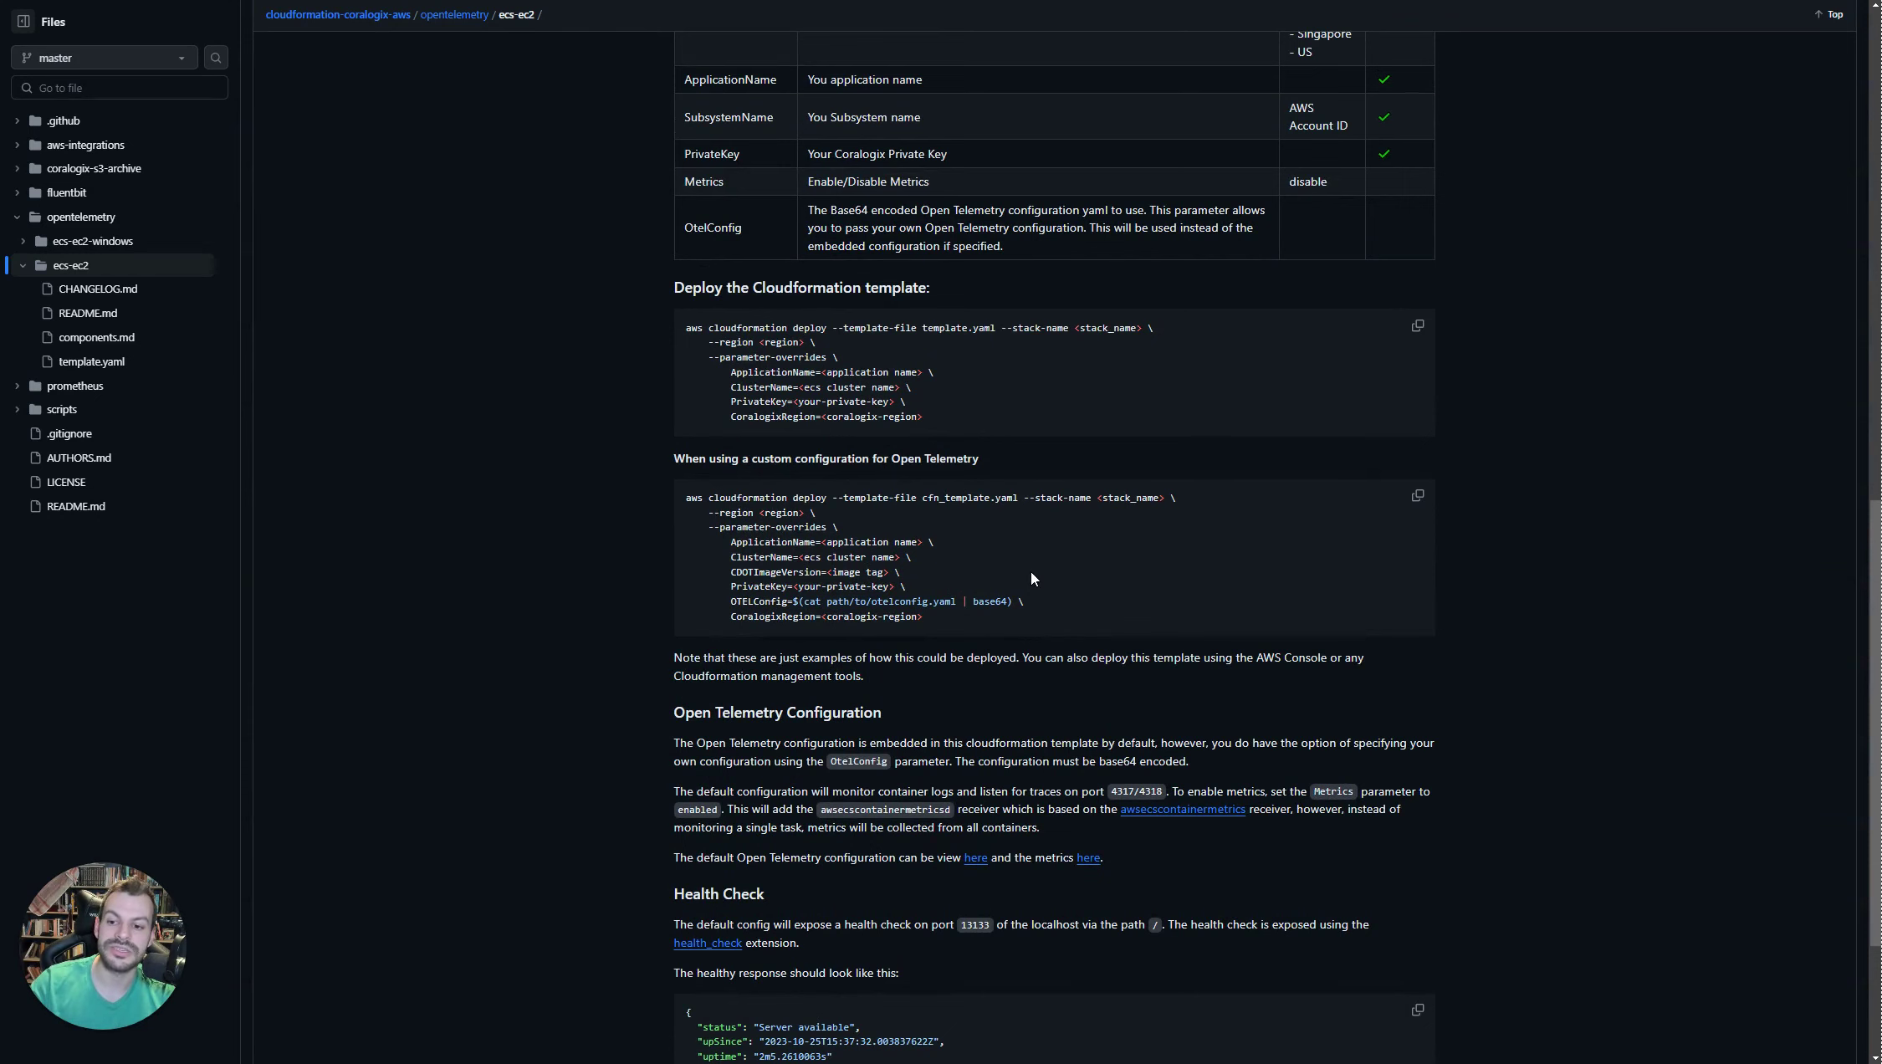
scroll(976, 641, down, 3)
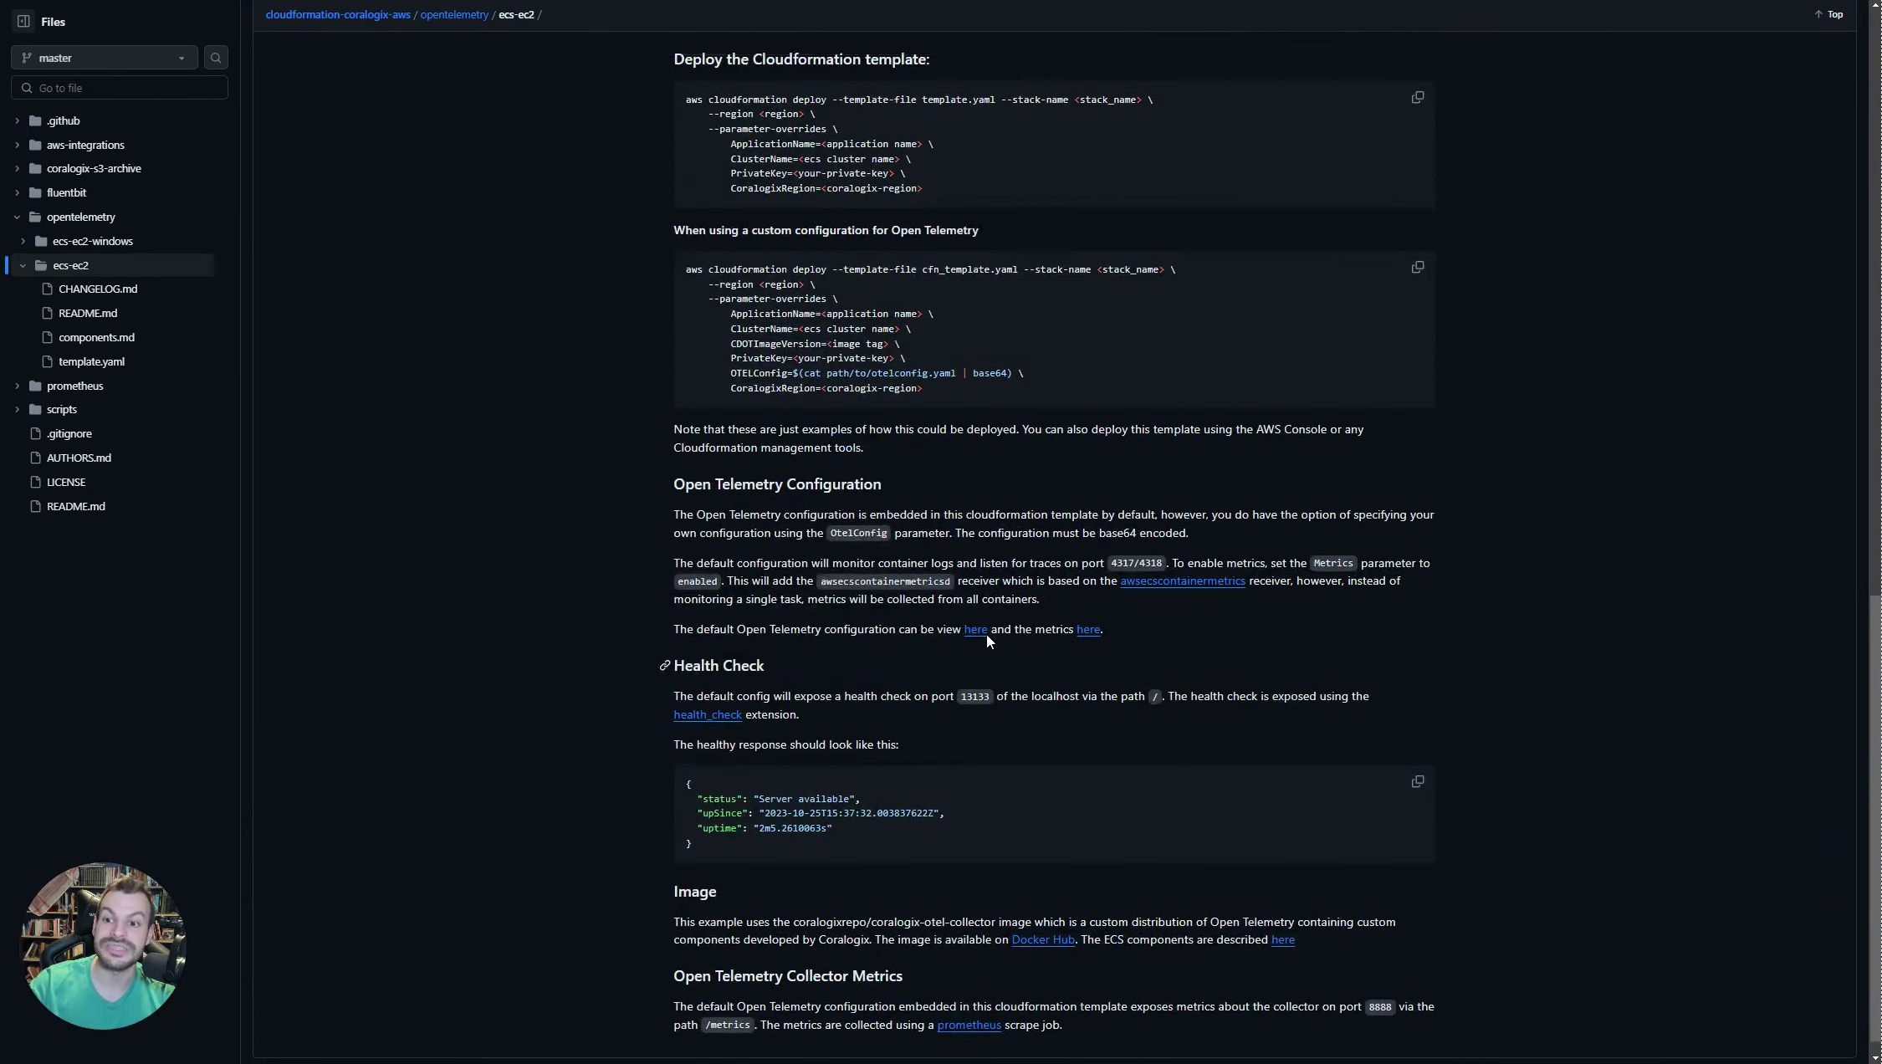
scroll(986, 635, up, 6)
scroll(987, 635, up, 3)
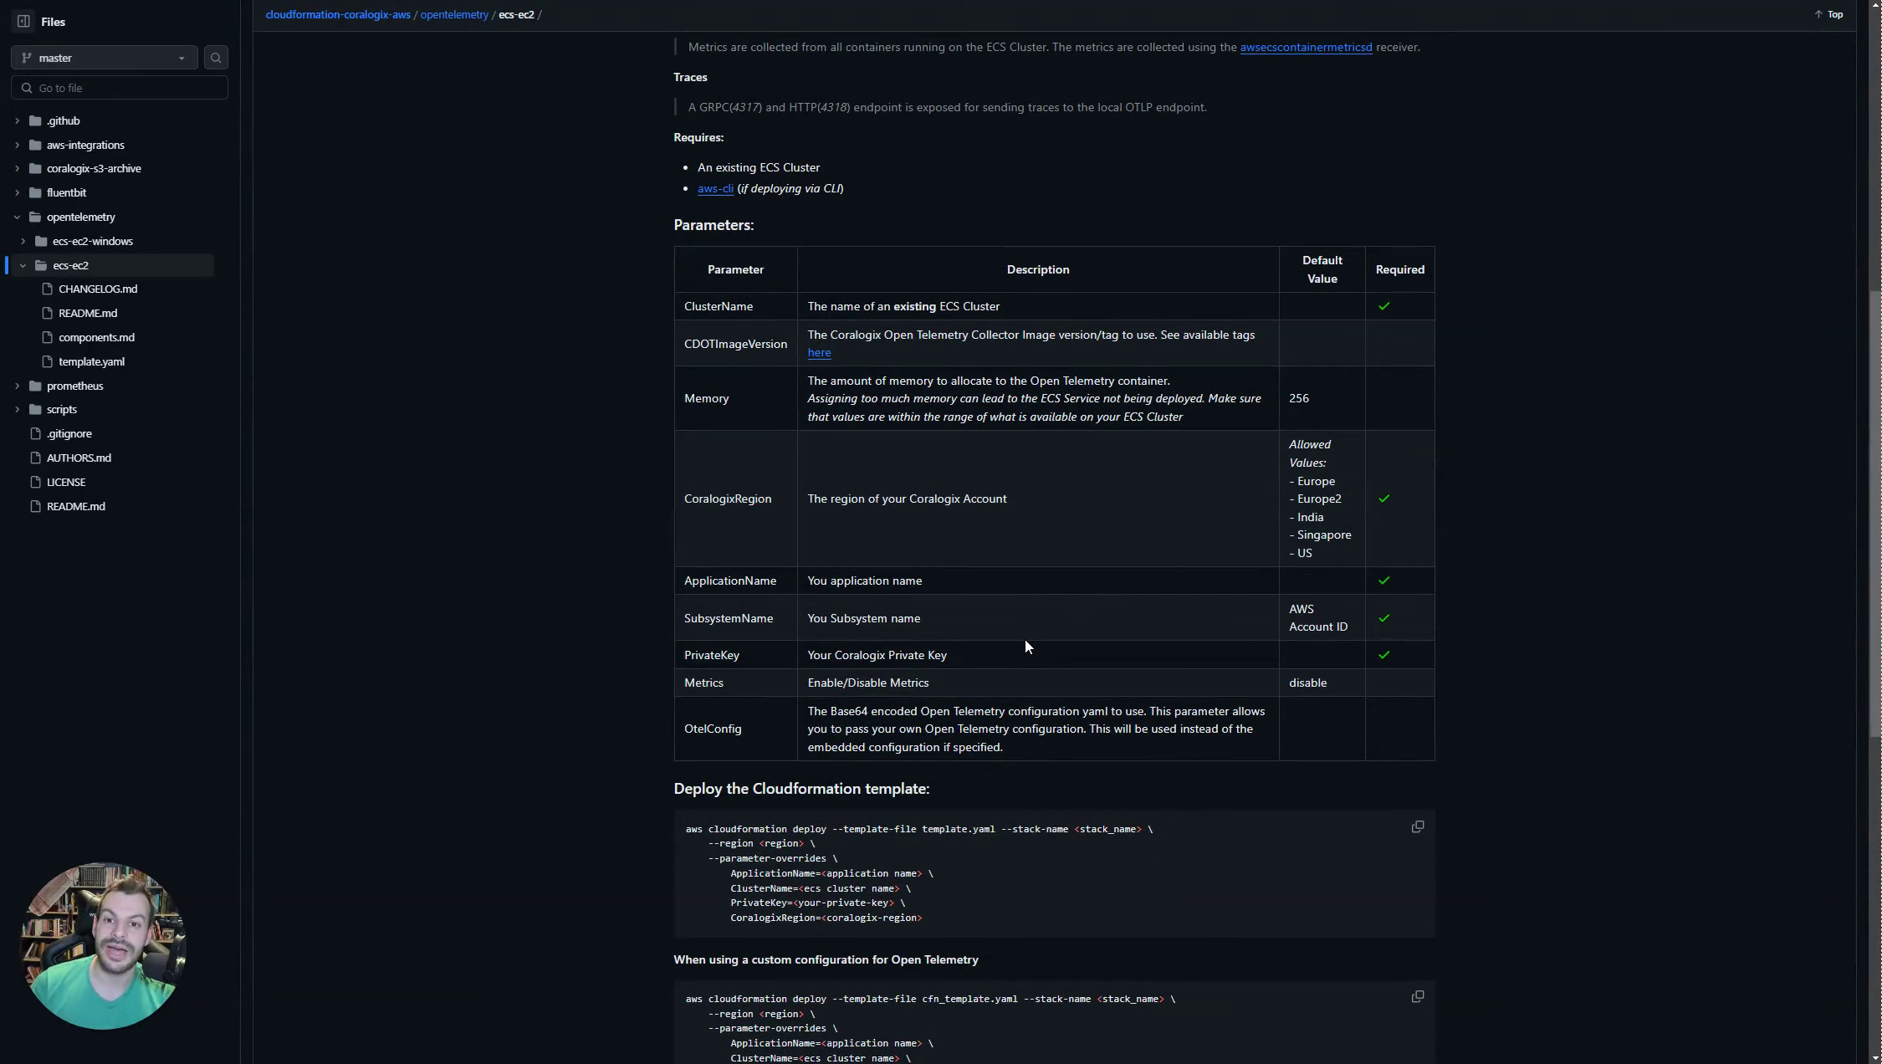
scroll(1033, 649, up, 8)
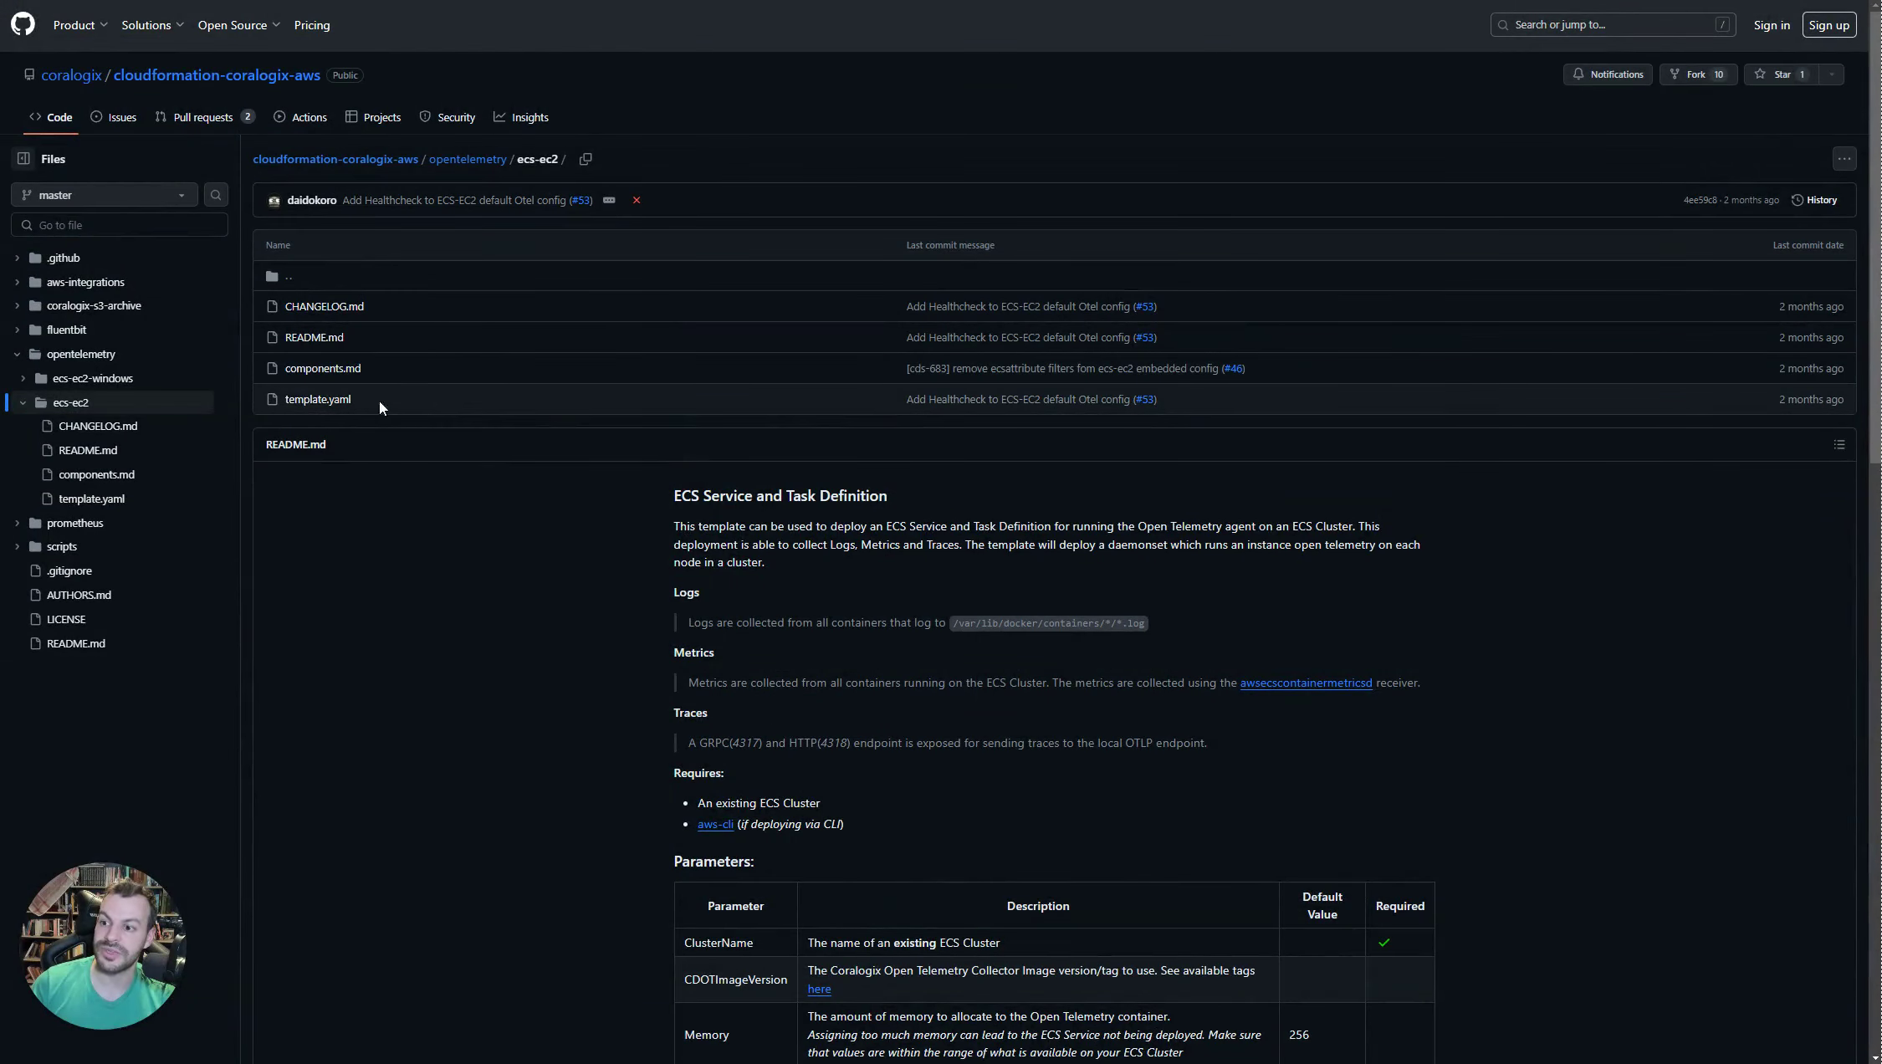
Open template.yaml in the ecs-ec2 folder and examine its parameter definitions.
click(317, 399)
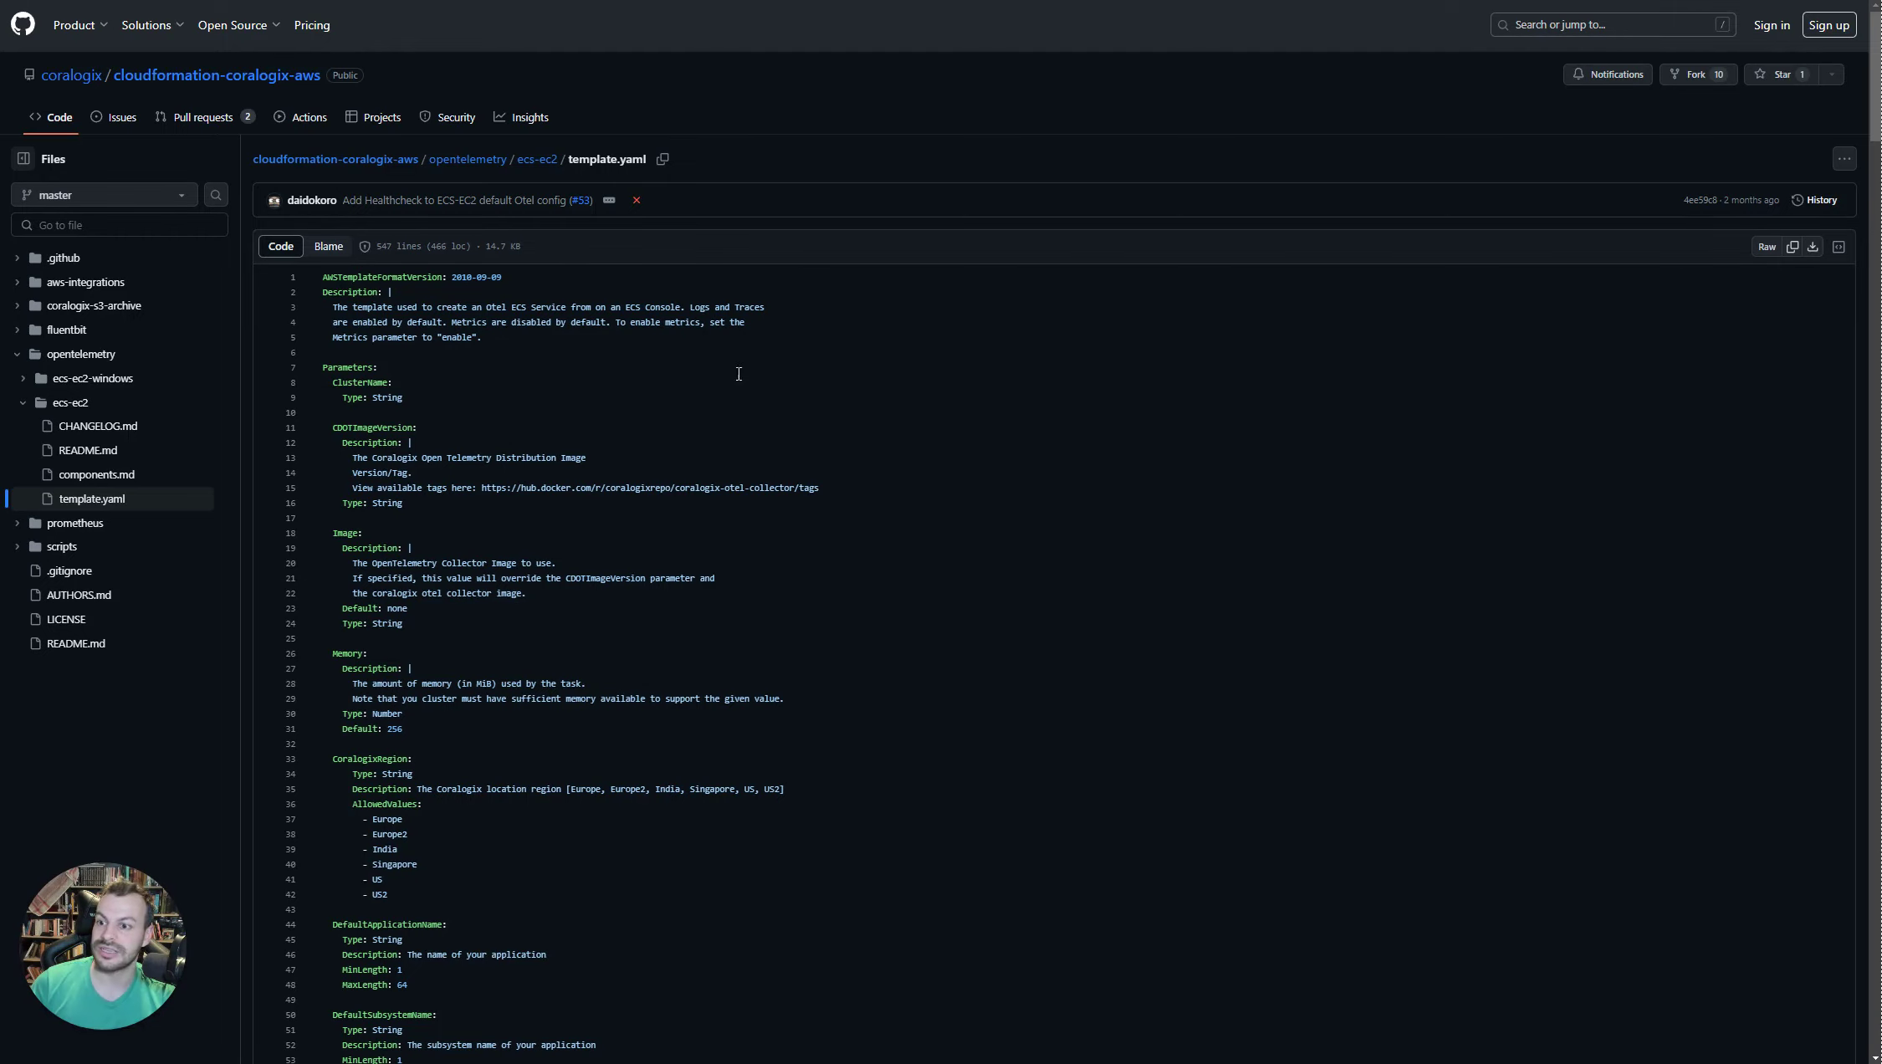
scroll(491, 322, down, 2)
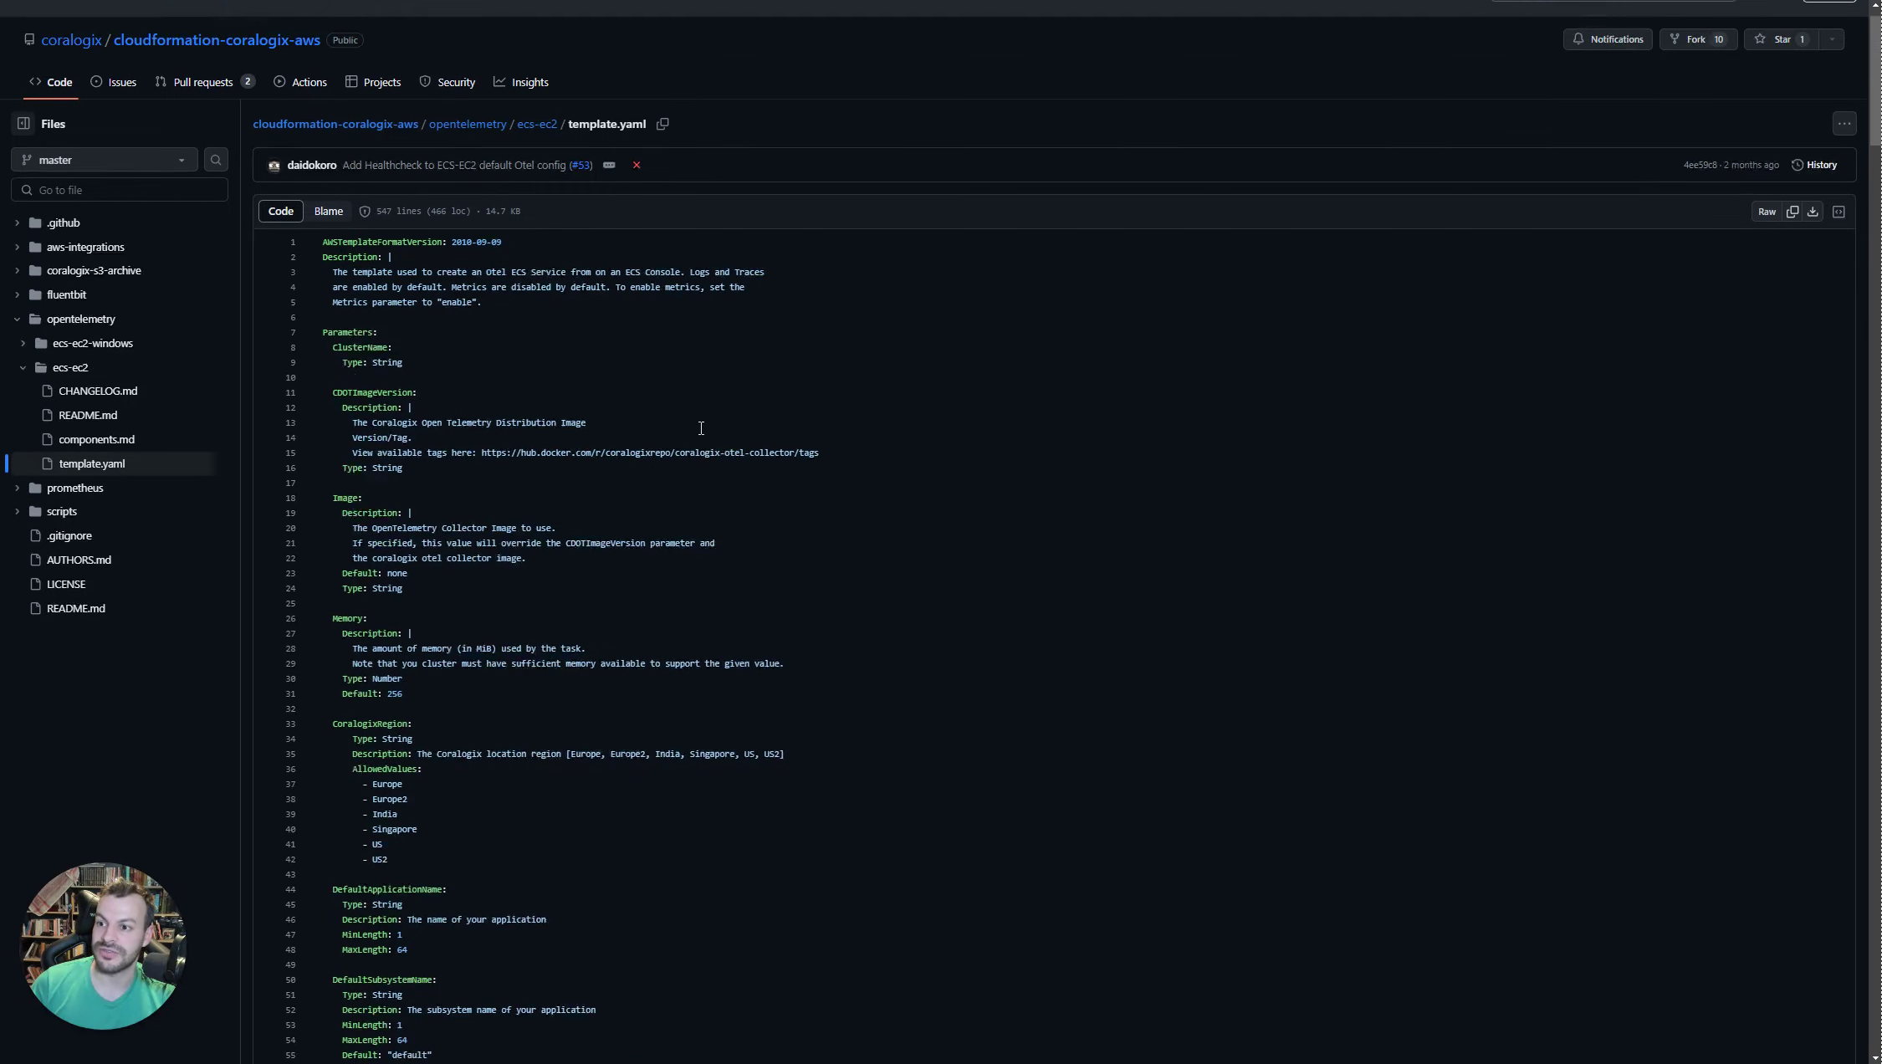
scroll(491, 322, down, 8)
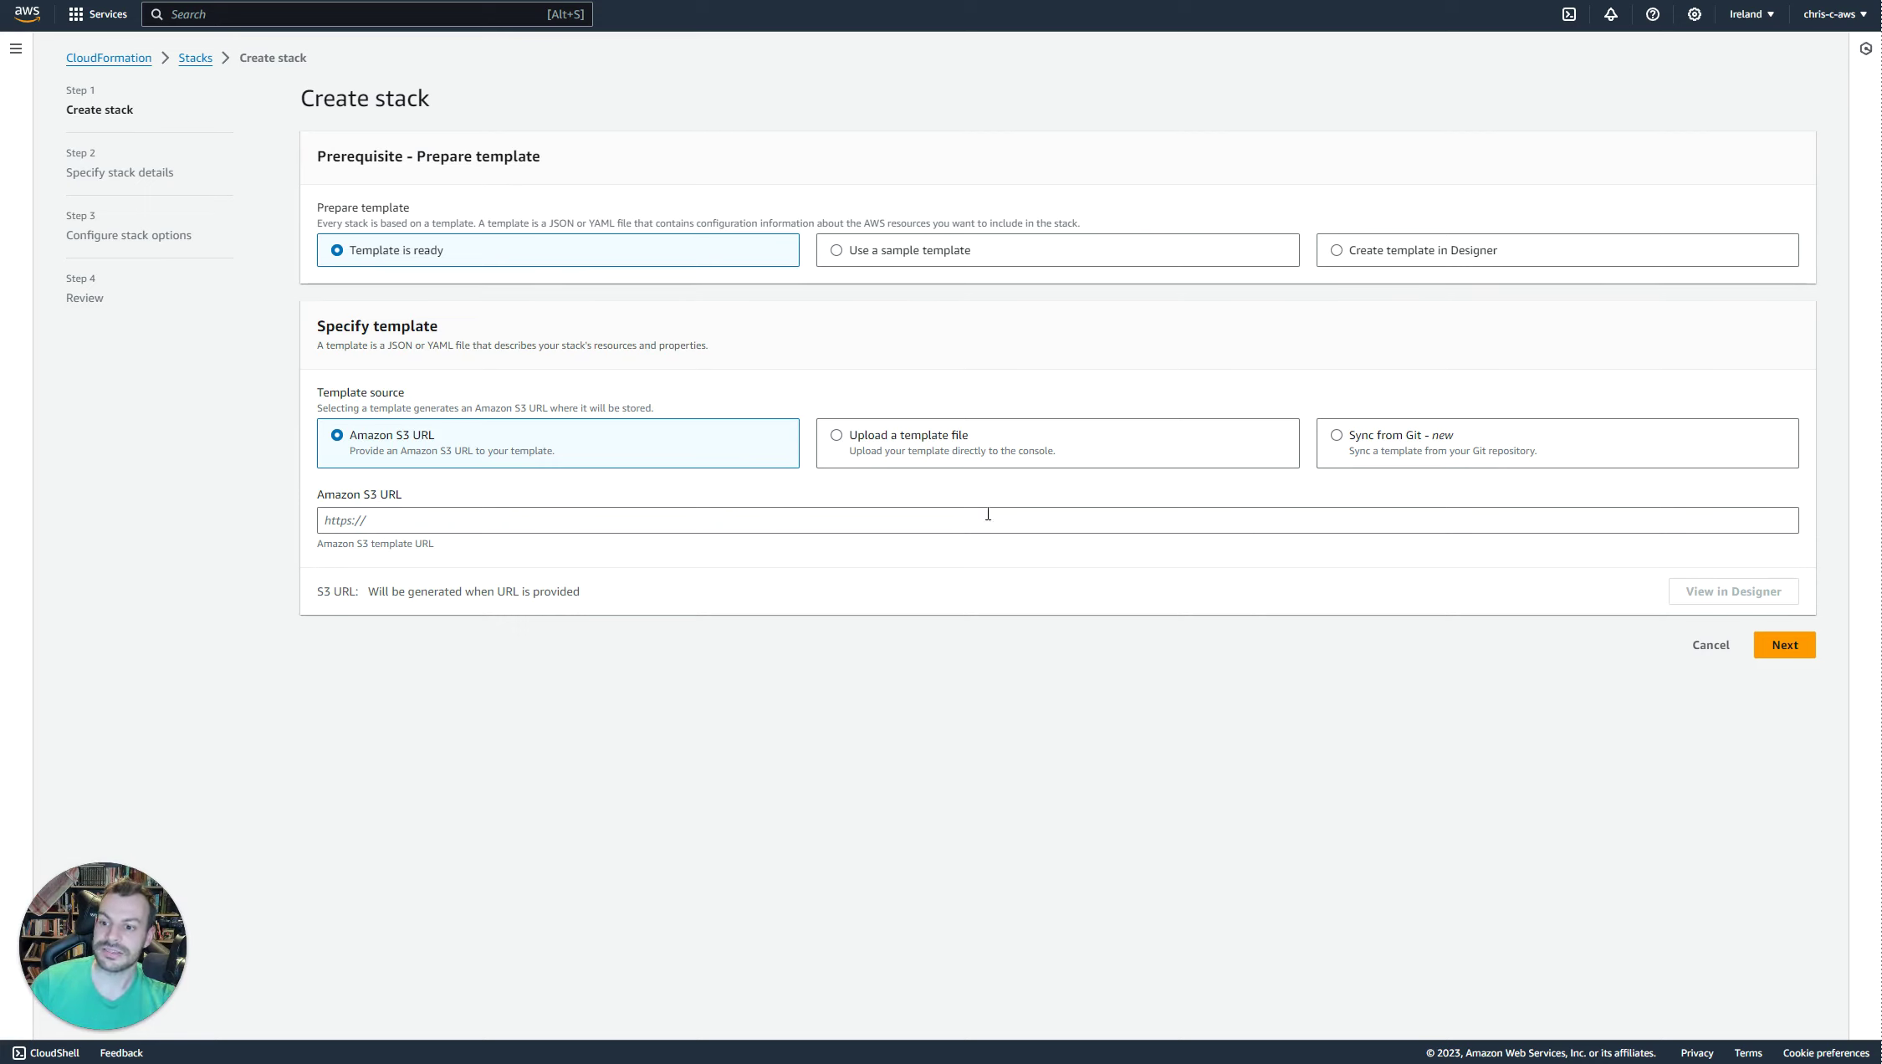
Back on the AWS stack creation page, choose to upload a template file and select template.yaml.
click(1054, 450)
click(372, 523)
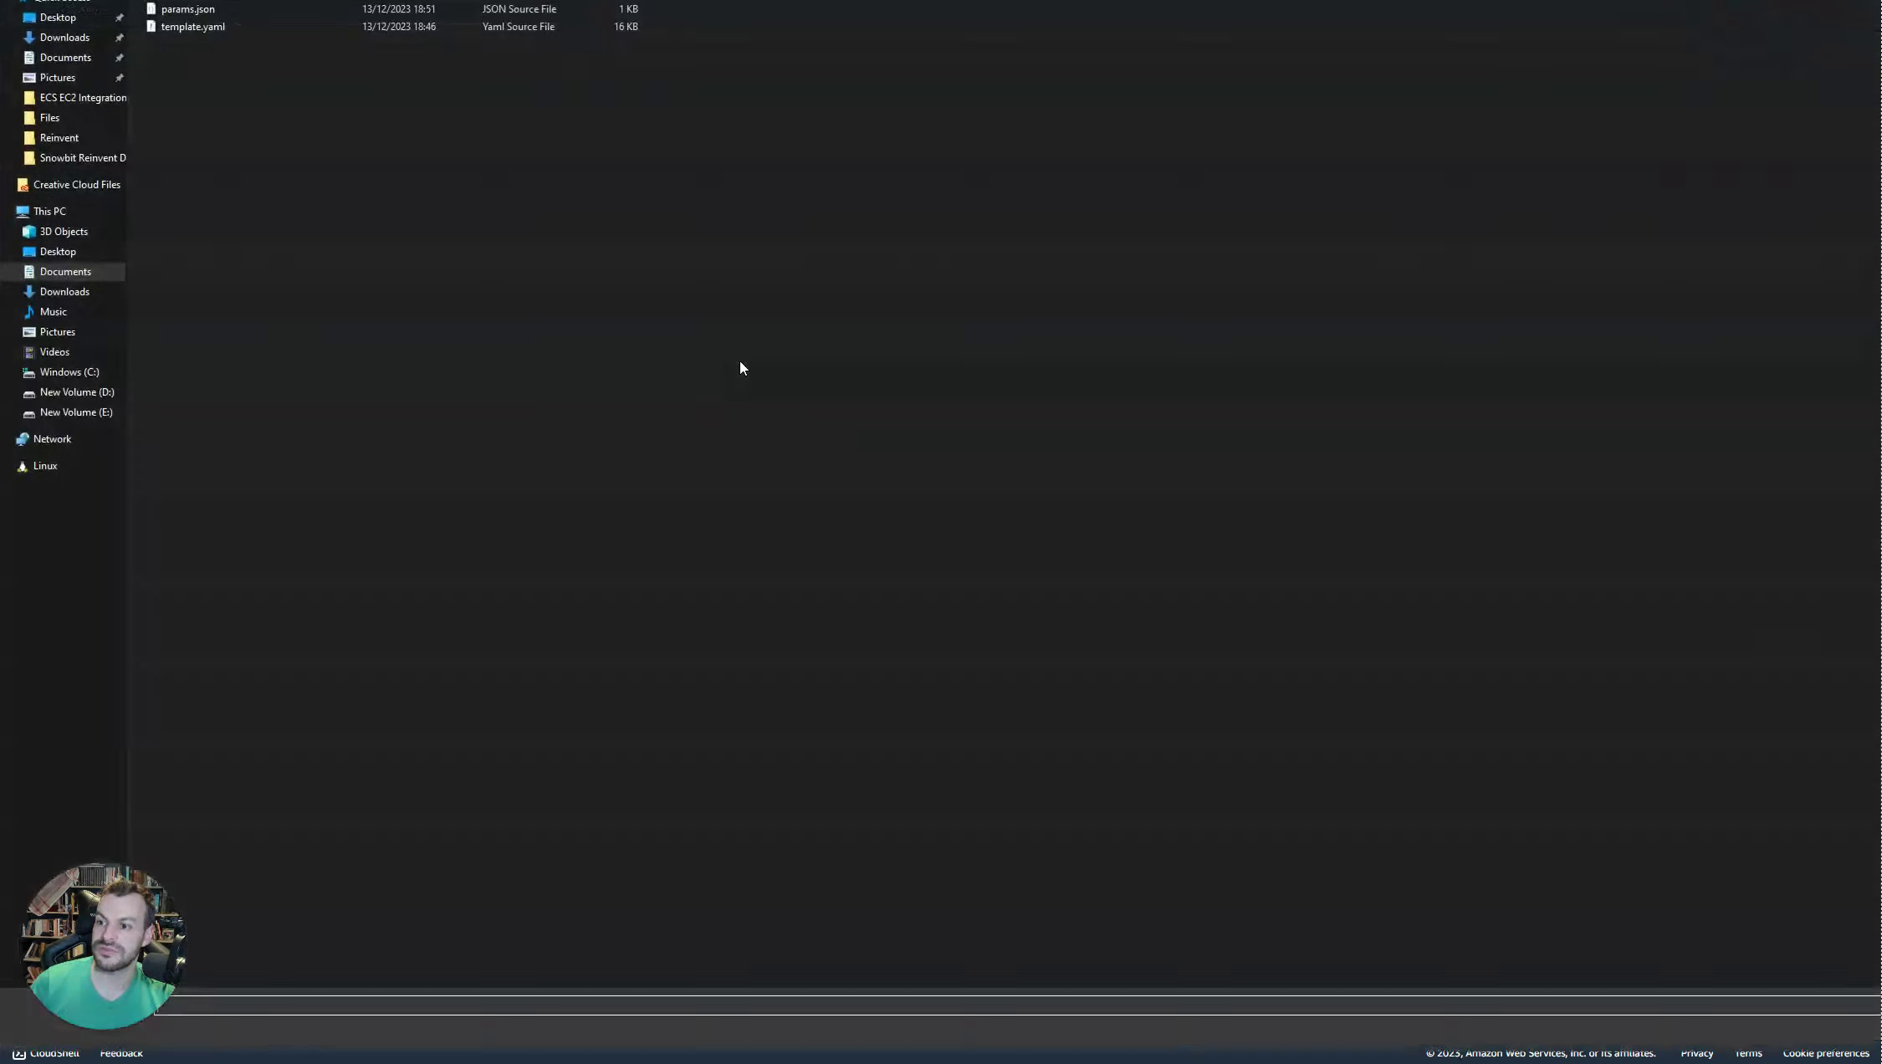
click(230, 26)
click(238, 28)
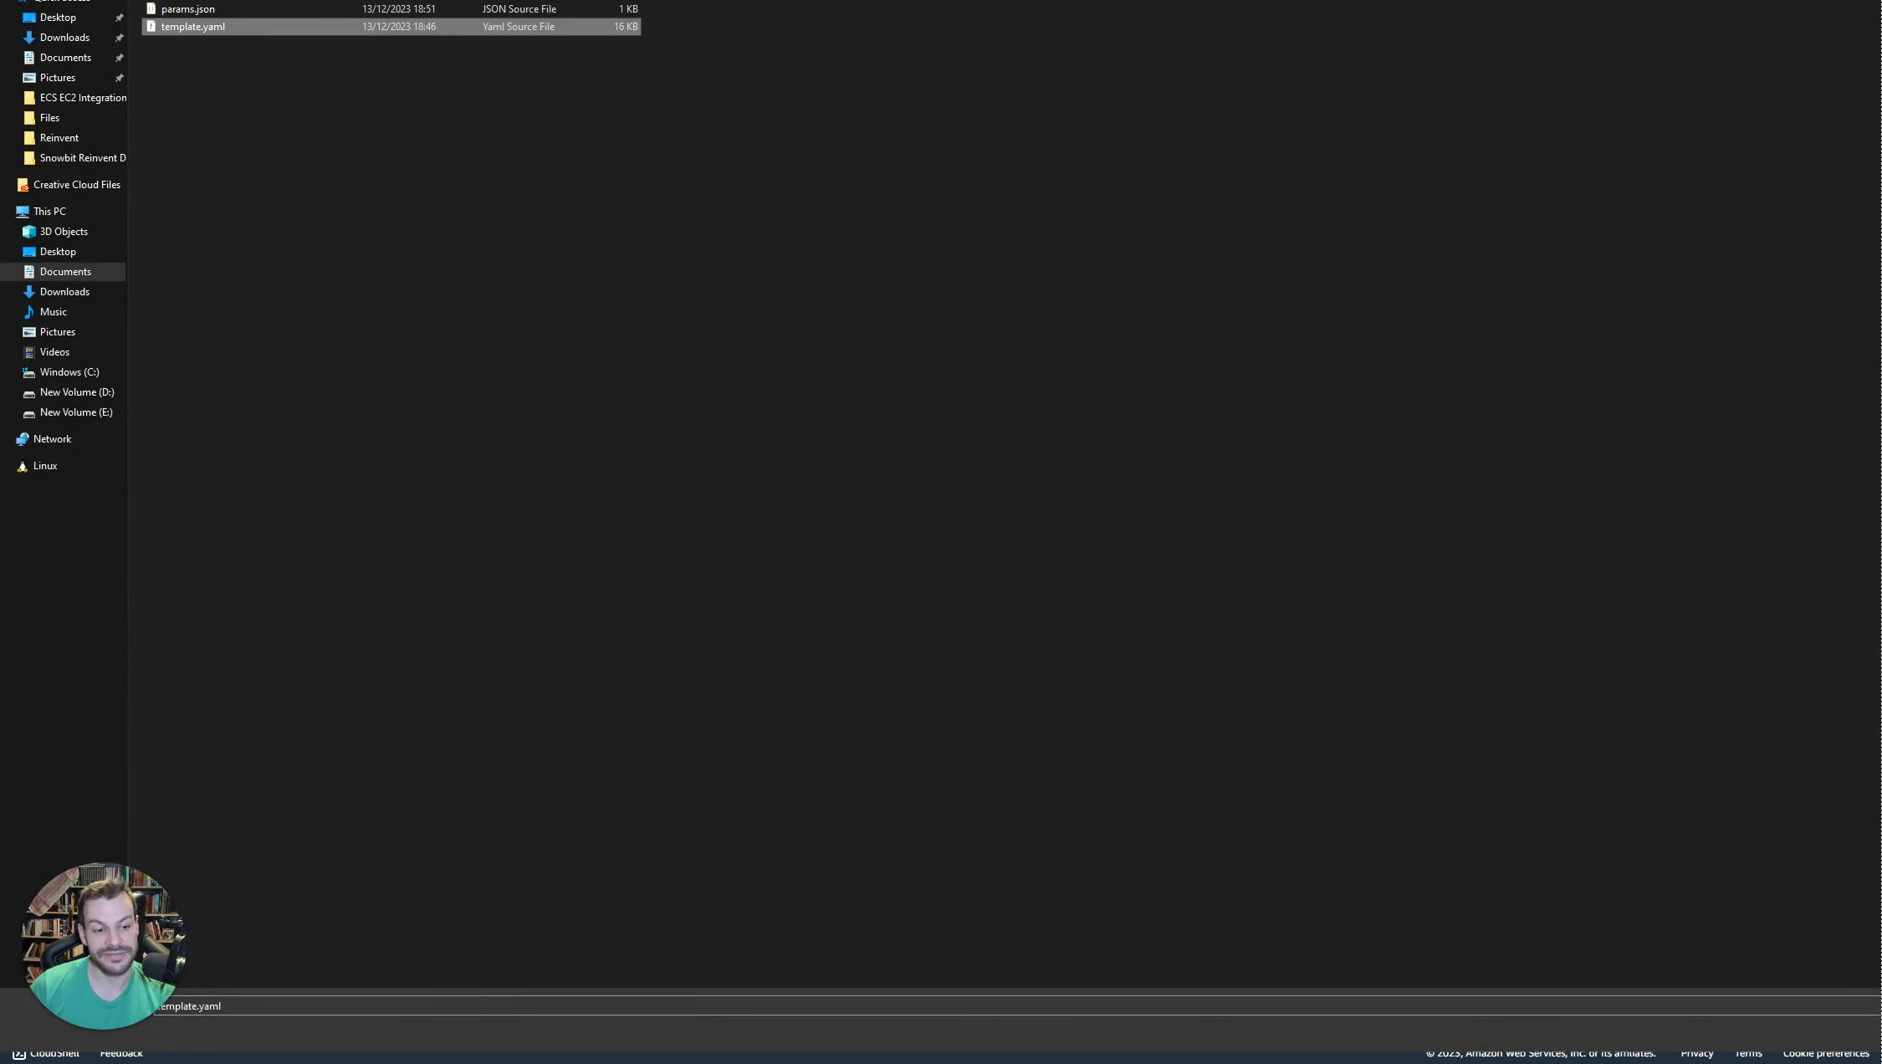
double_click(239, 28)
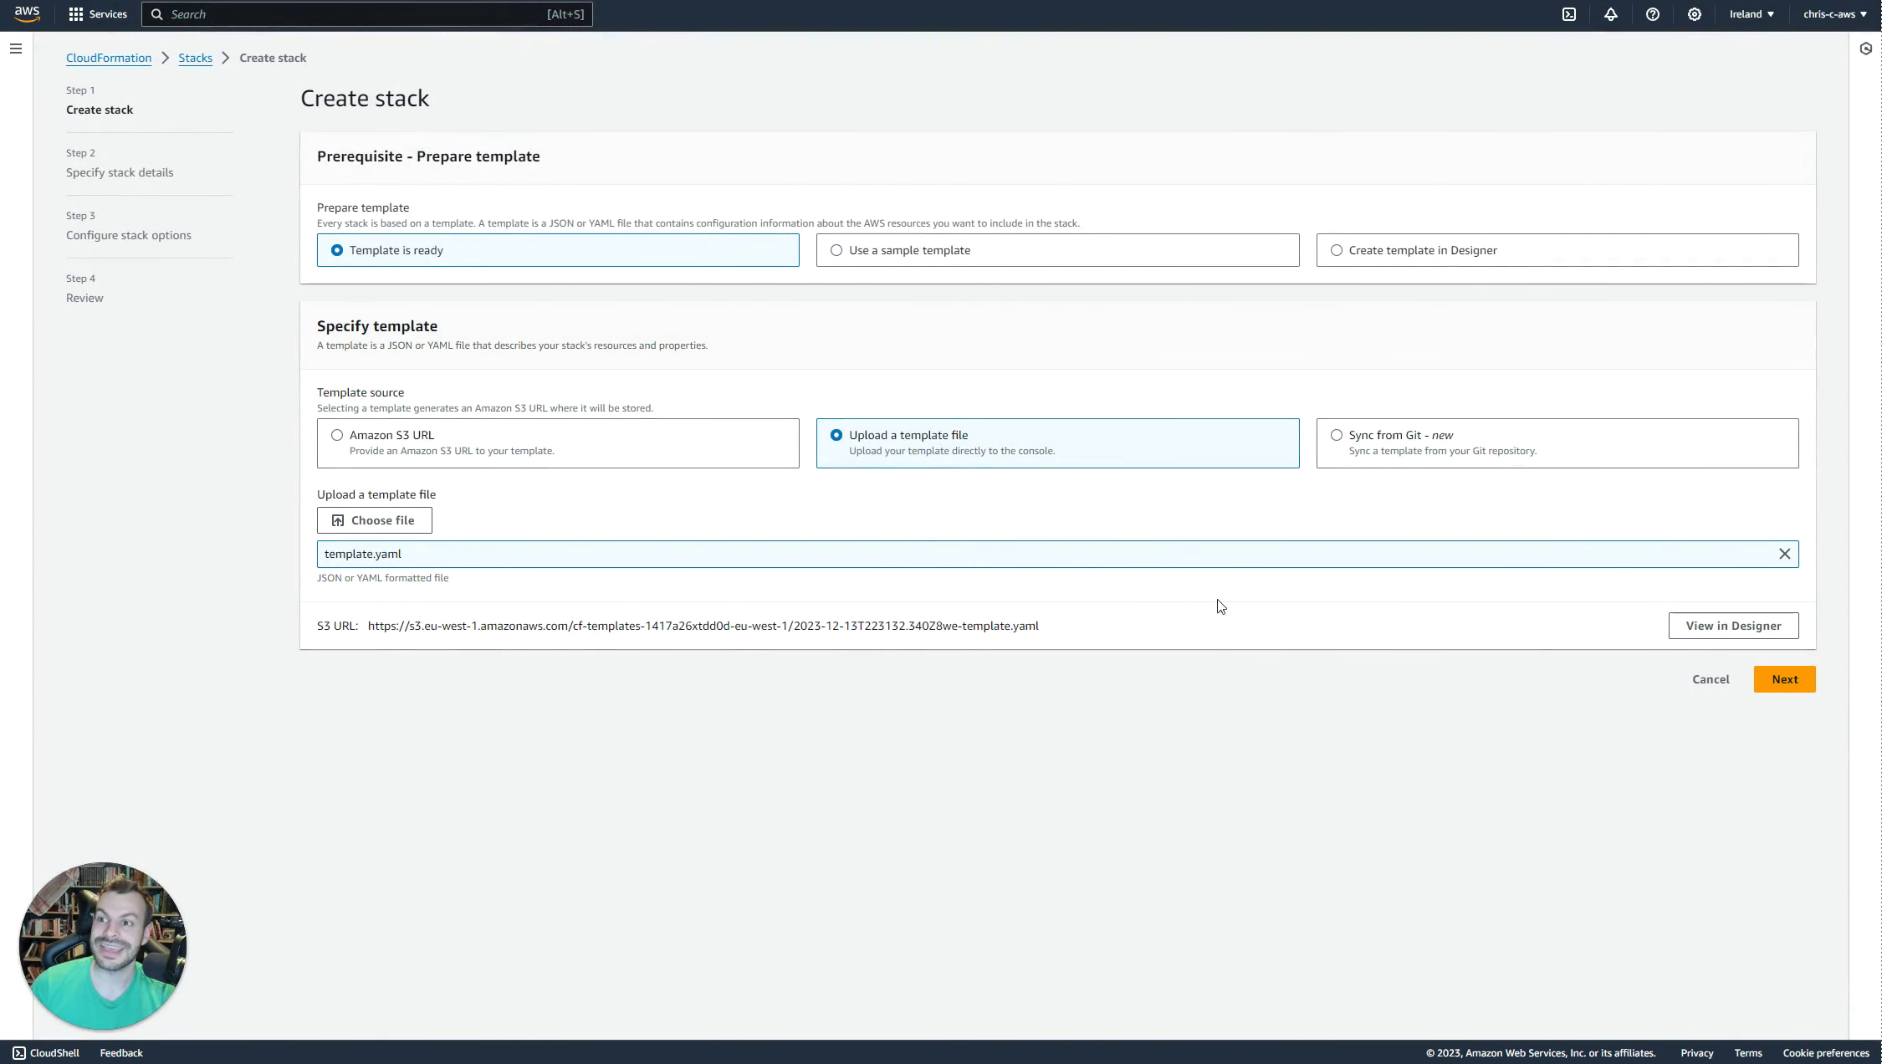
View the uploaded template in Designer in a new tab and examine its ECS services and linked task definitions.
right_click(1760, 627)
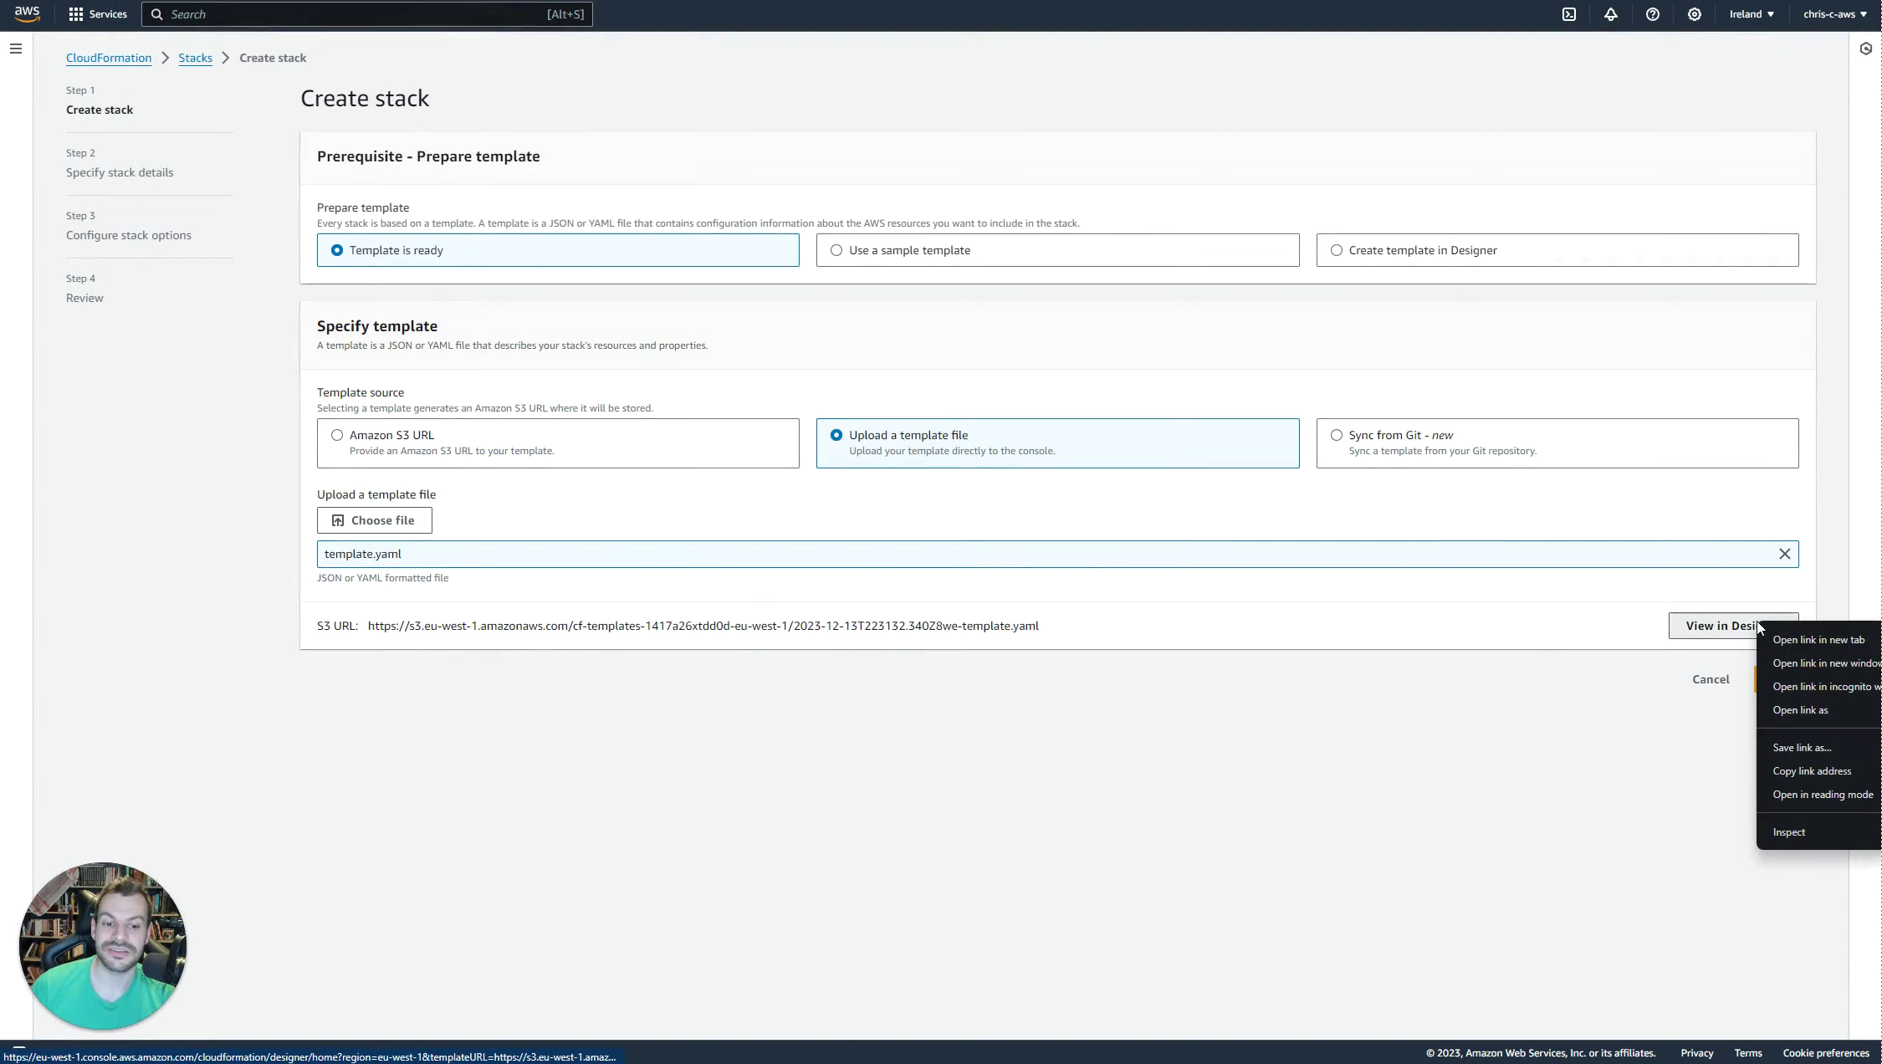
click(1777, 637)
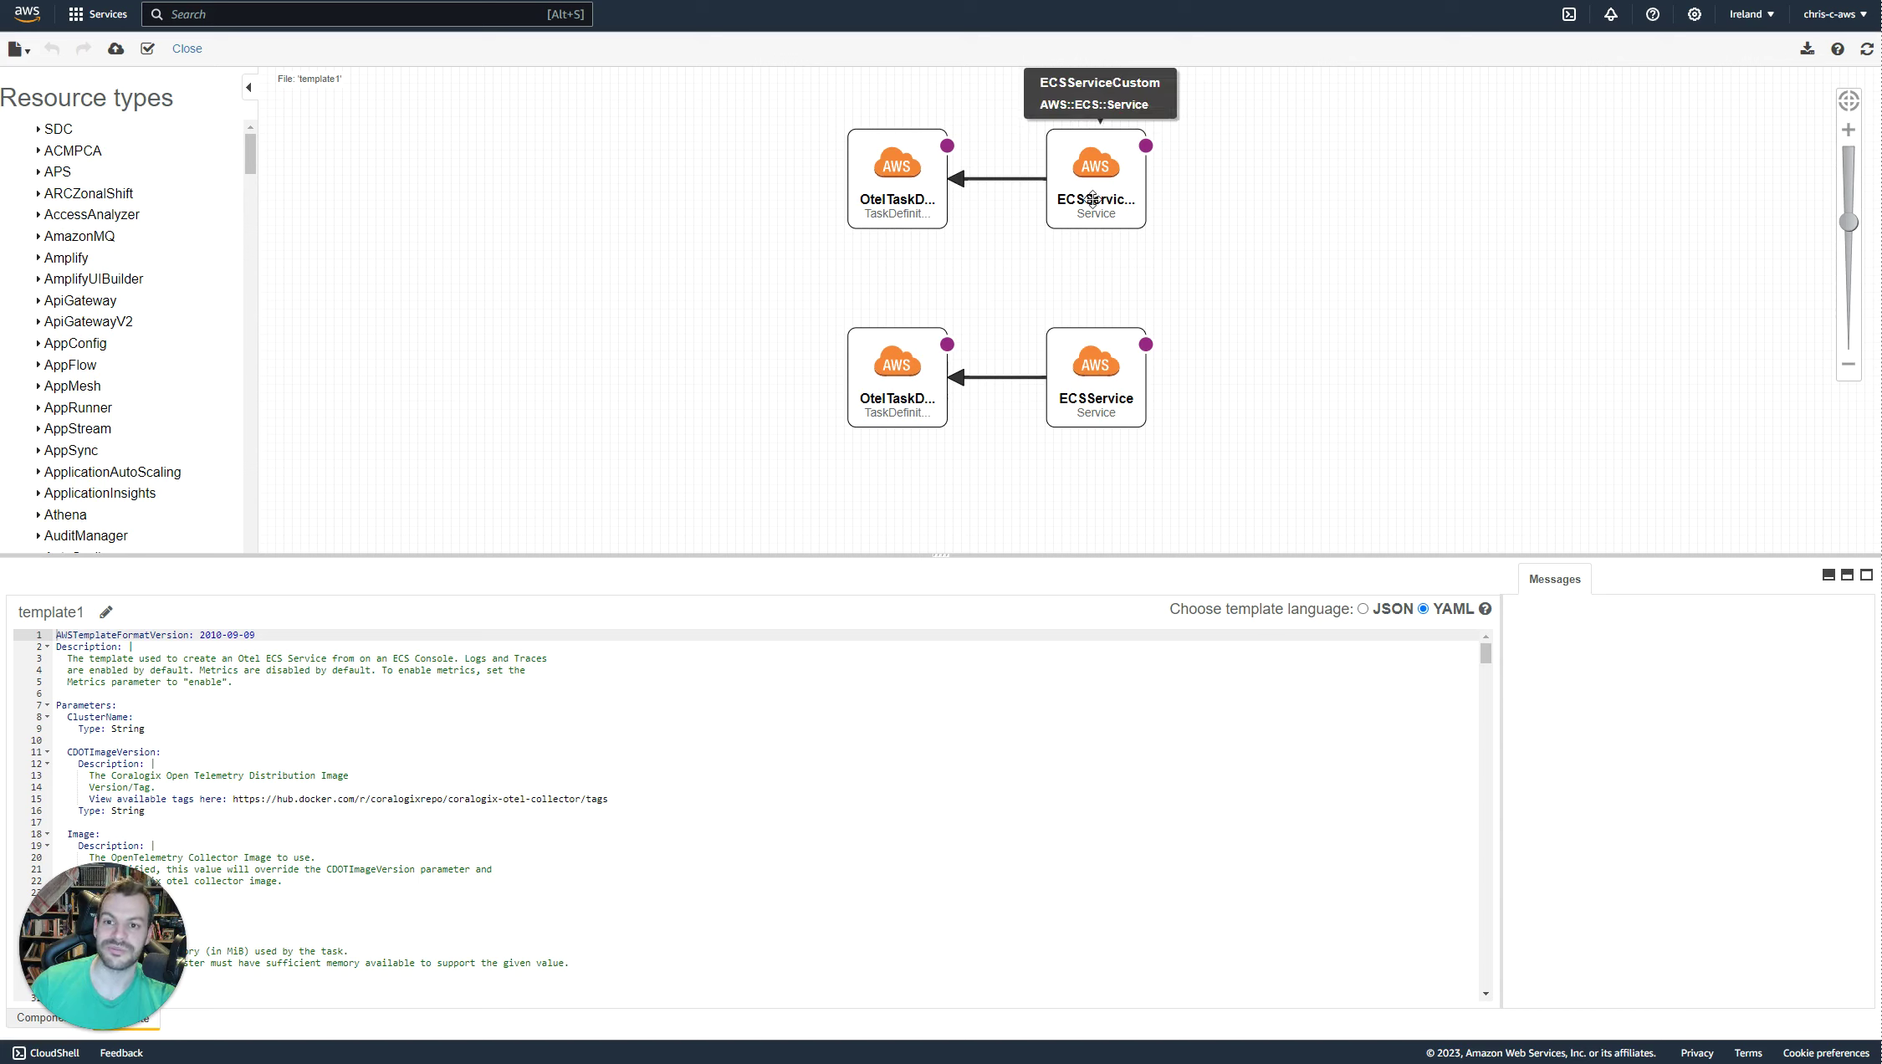
mouse_move(986, 185)
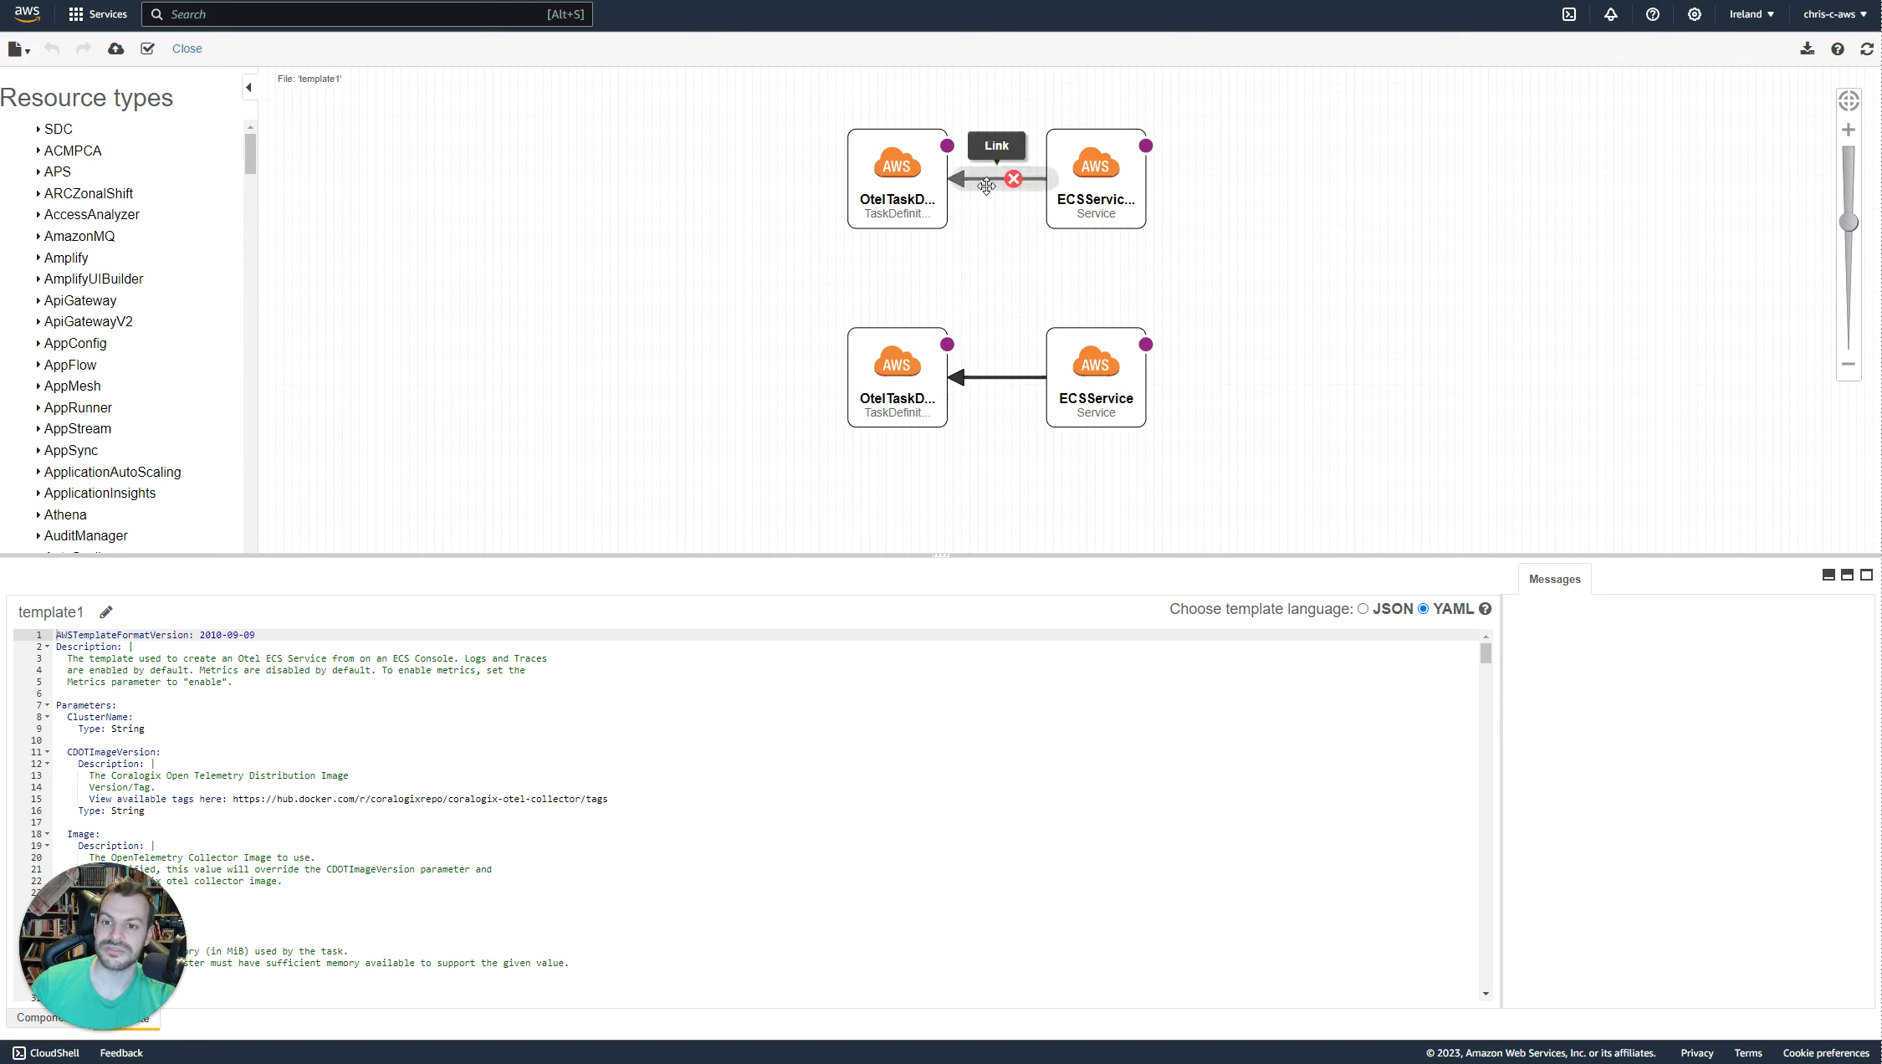
scroll(663, 684, down, 3)
scroll(660, 758, up, 3)
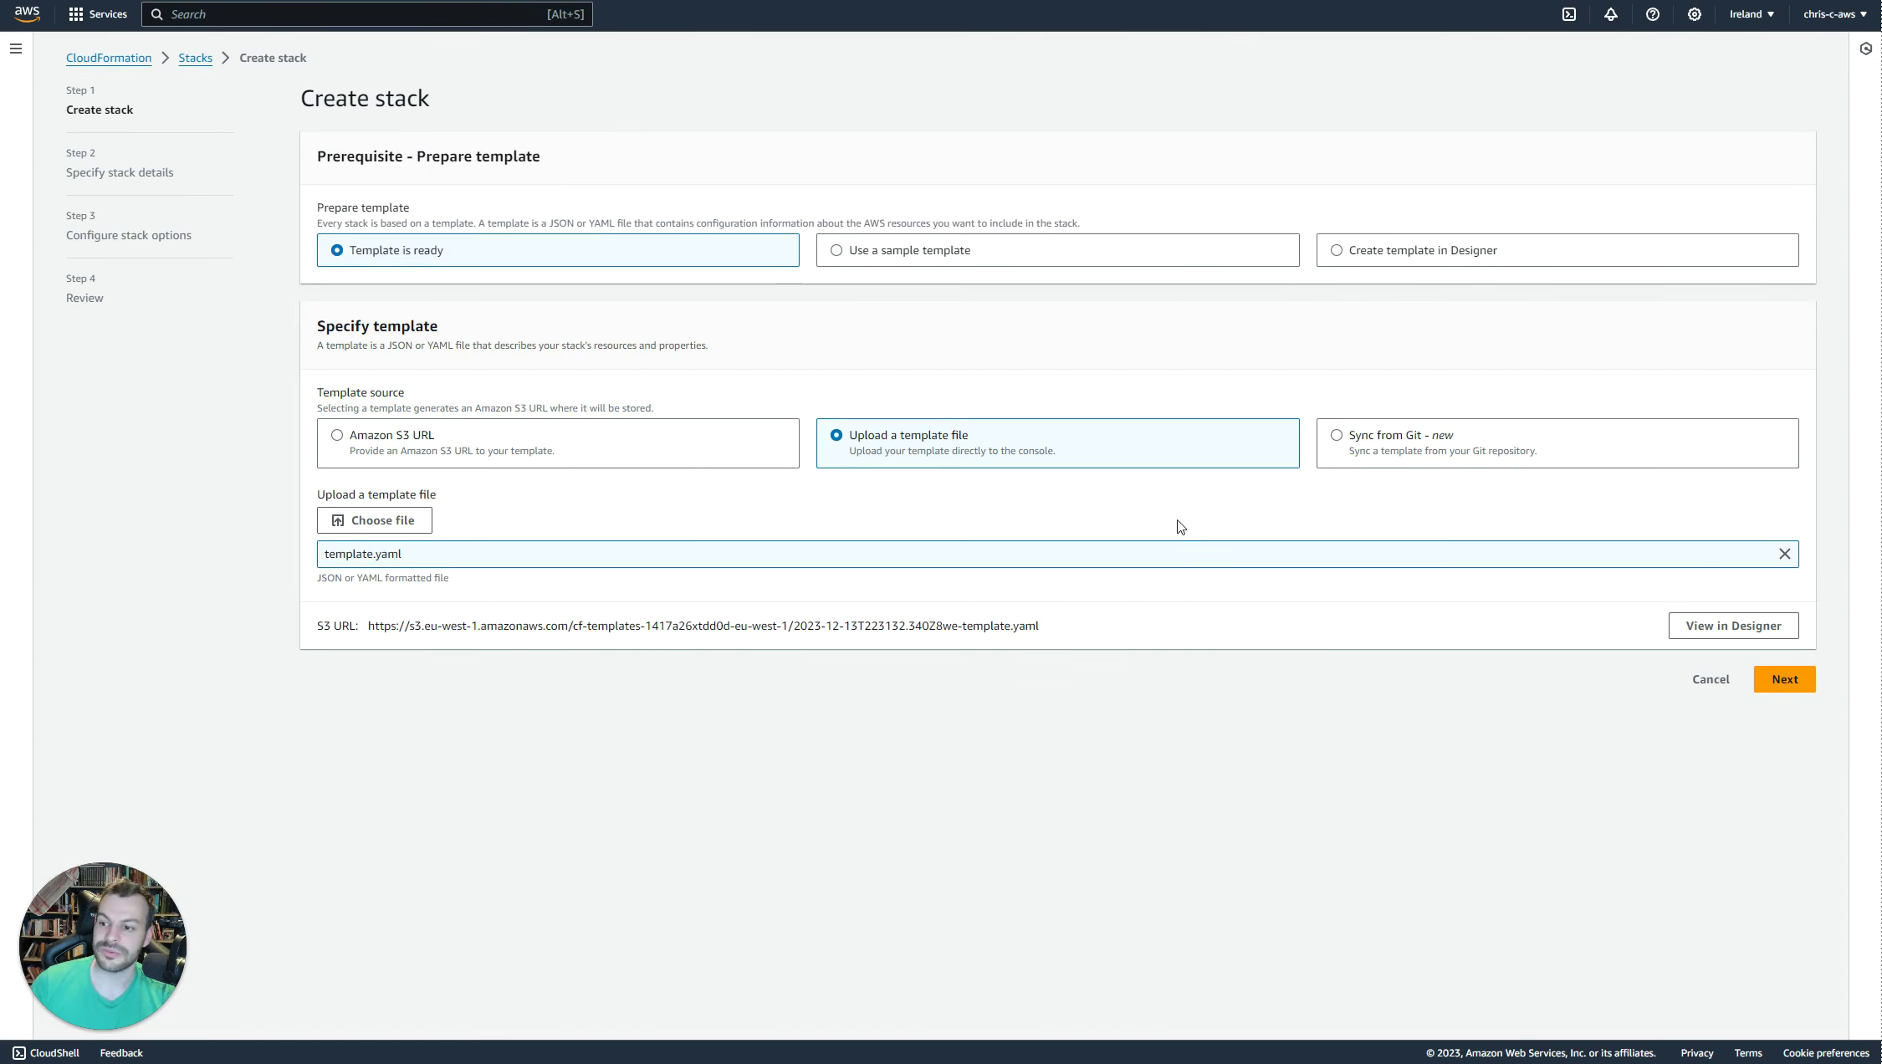
Continue to the stack details and name the stack otel-cx-stack.
click(1785, 679)
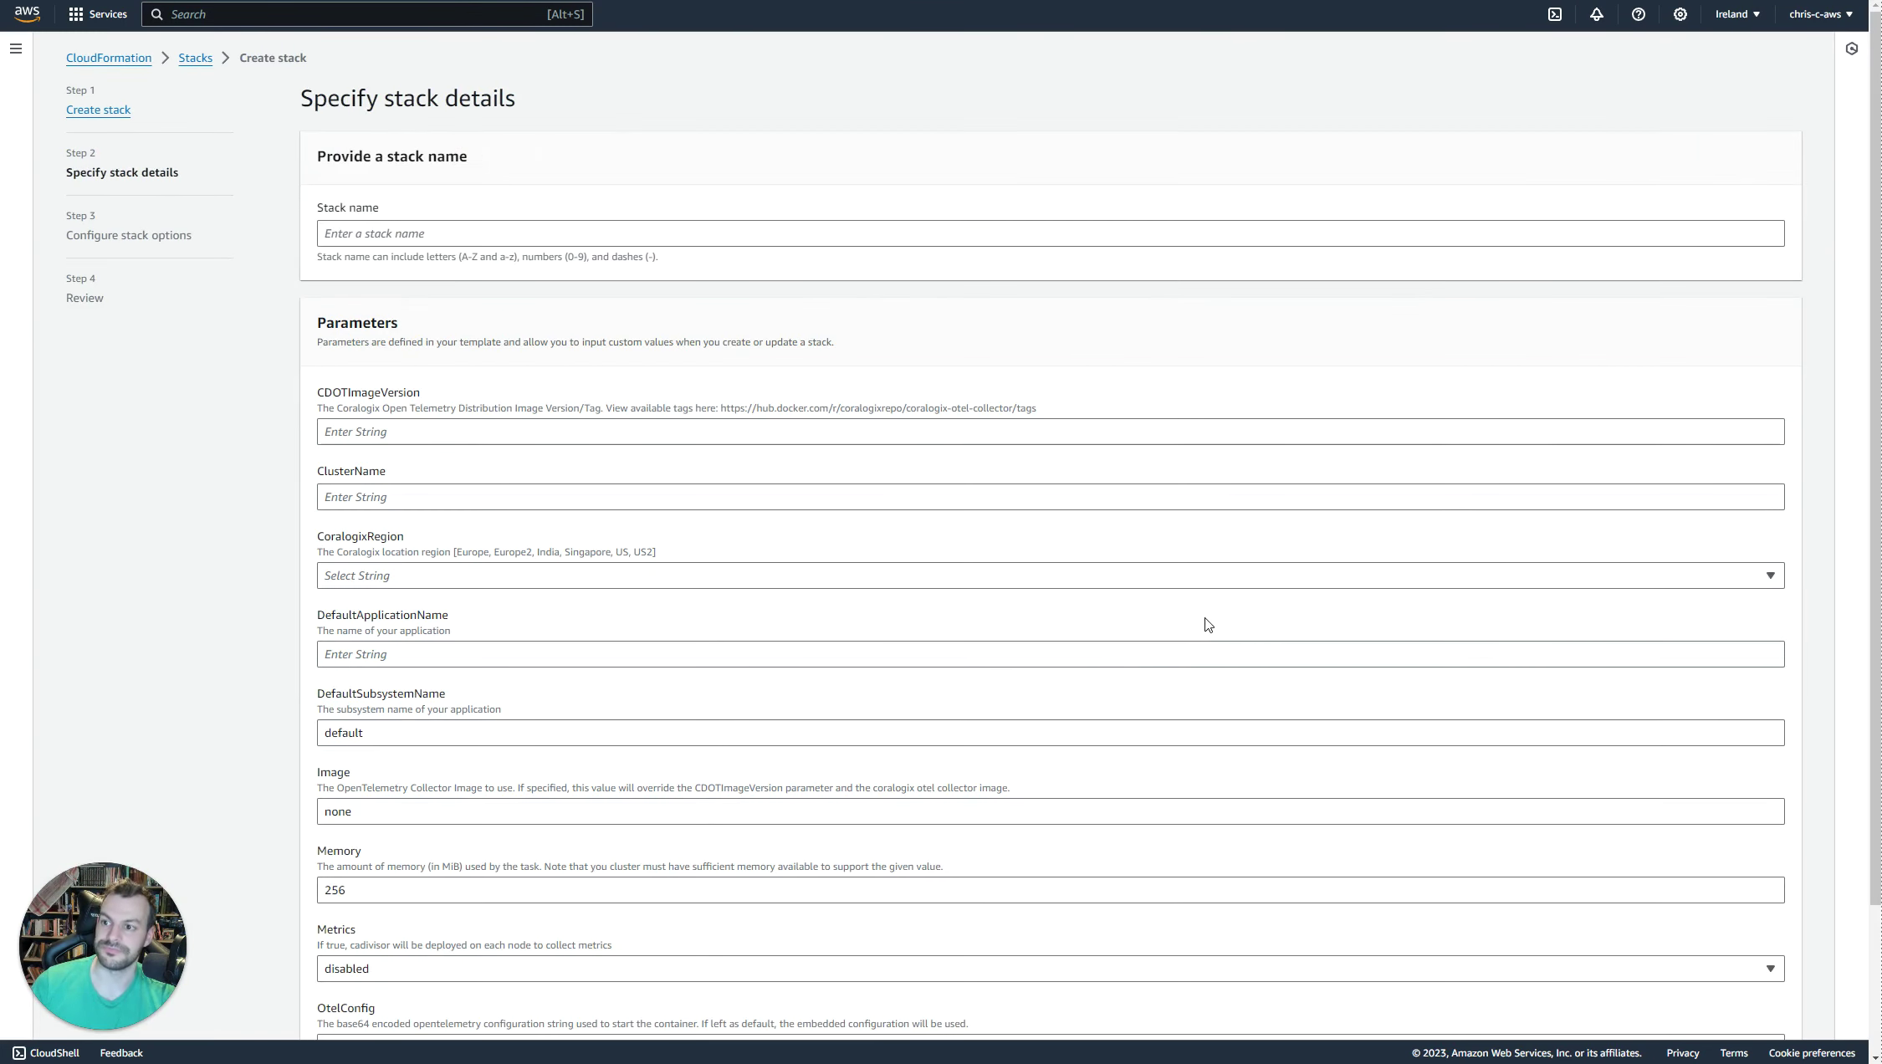
click(370, 235)
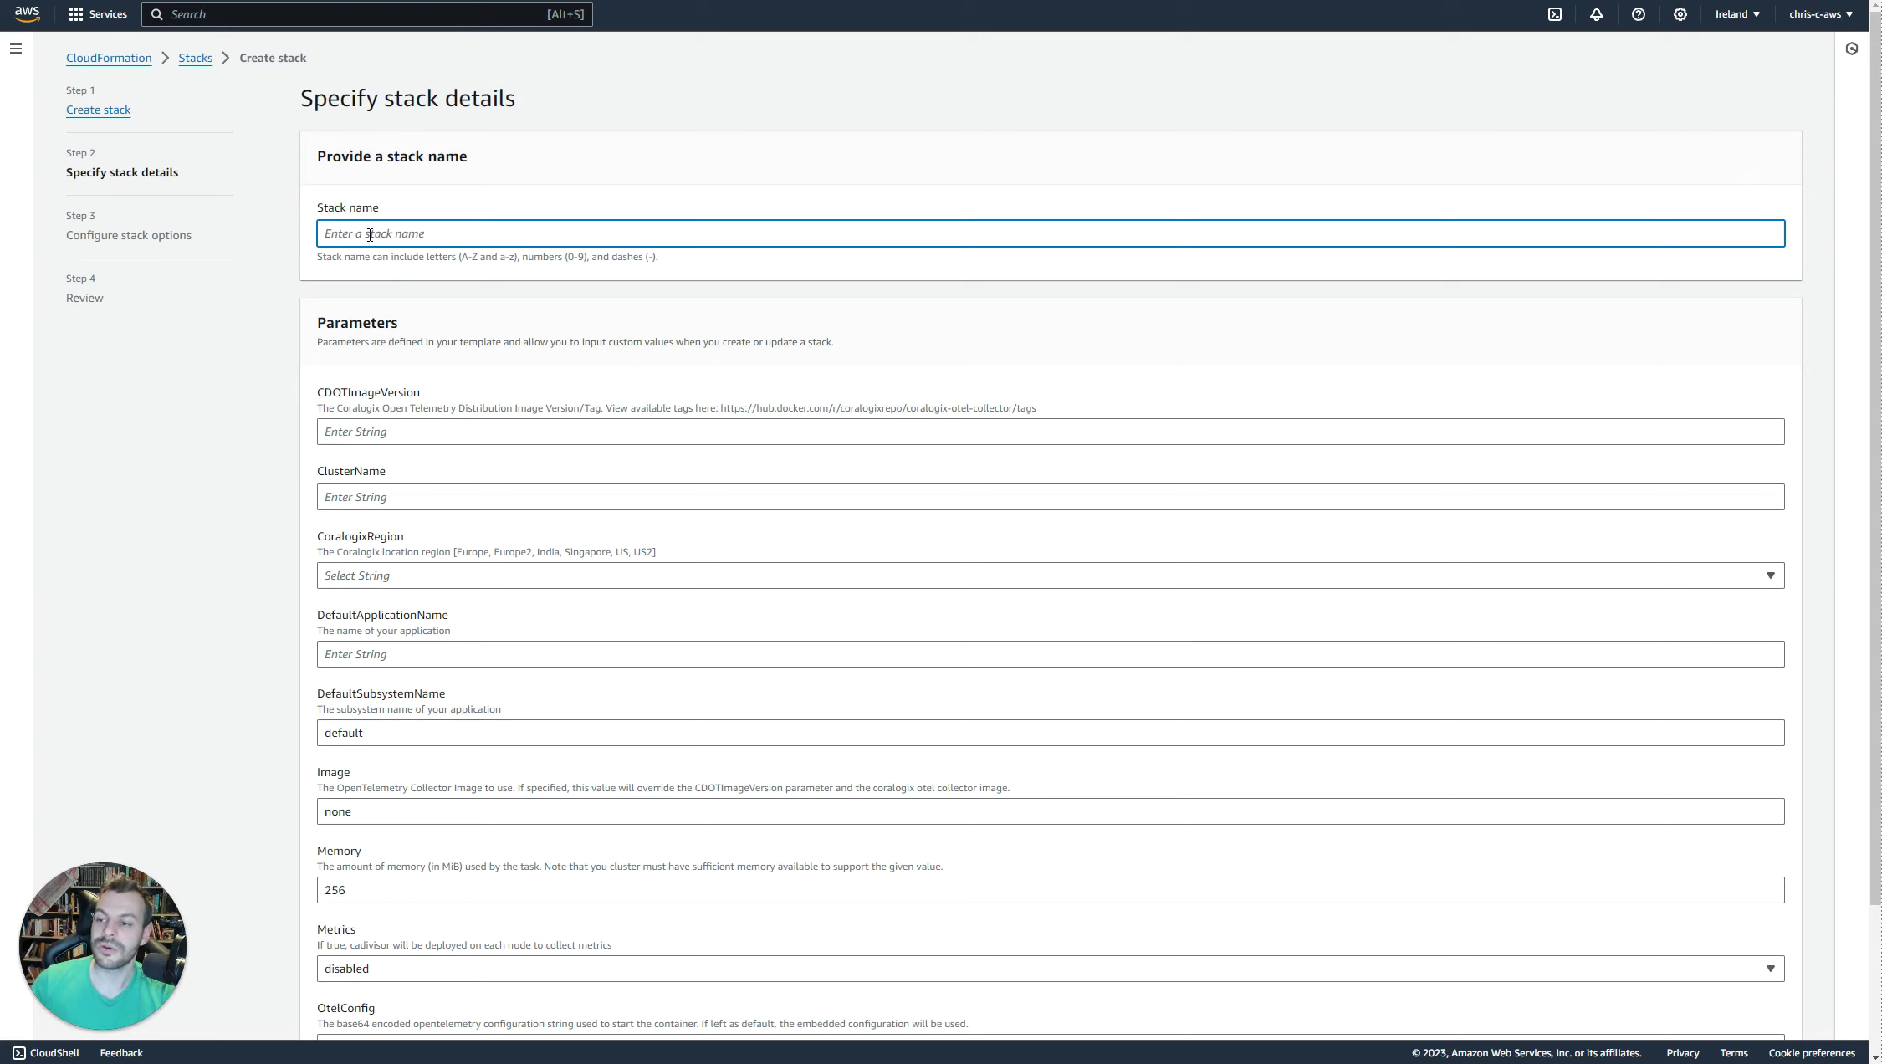
text(otel-)
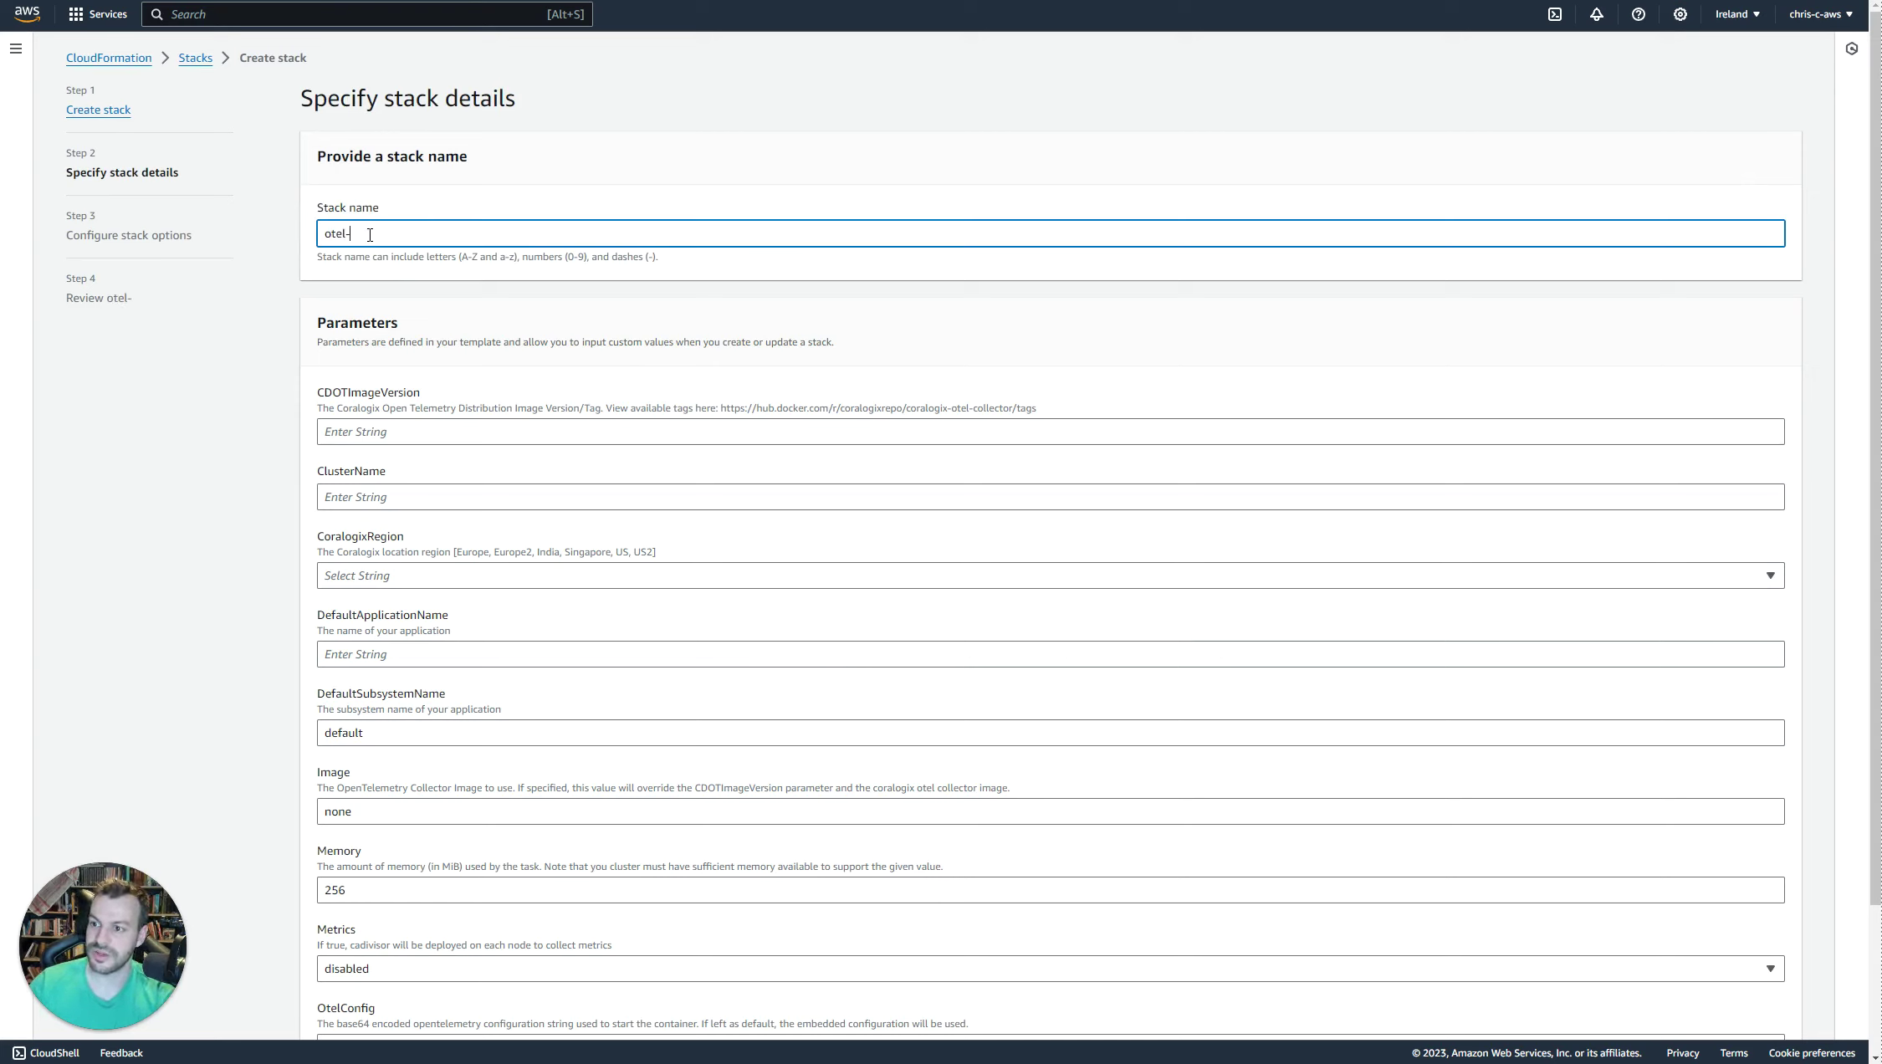
text(cx-stack)
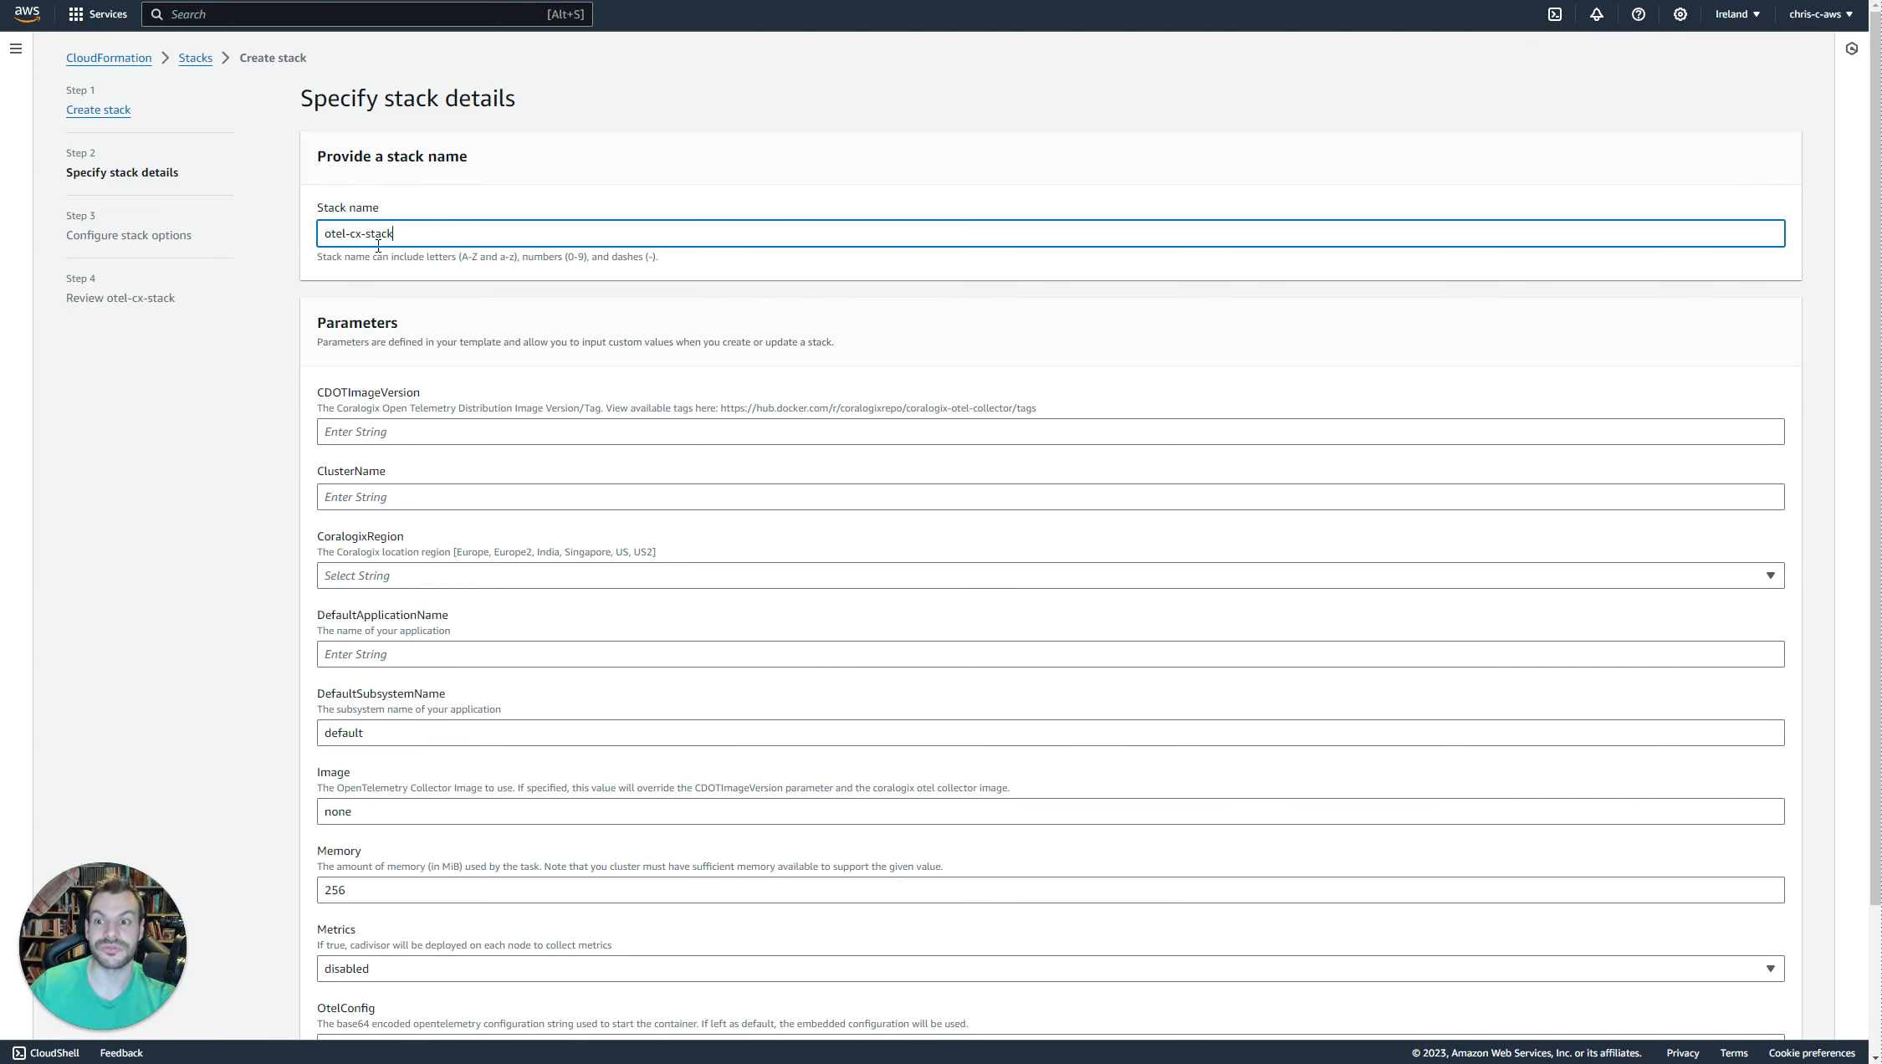
click(276, 441)
scroll(276, 440, down, 2)
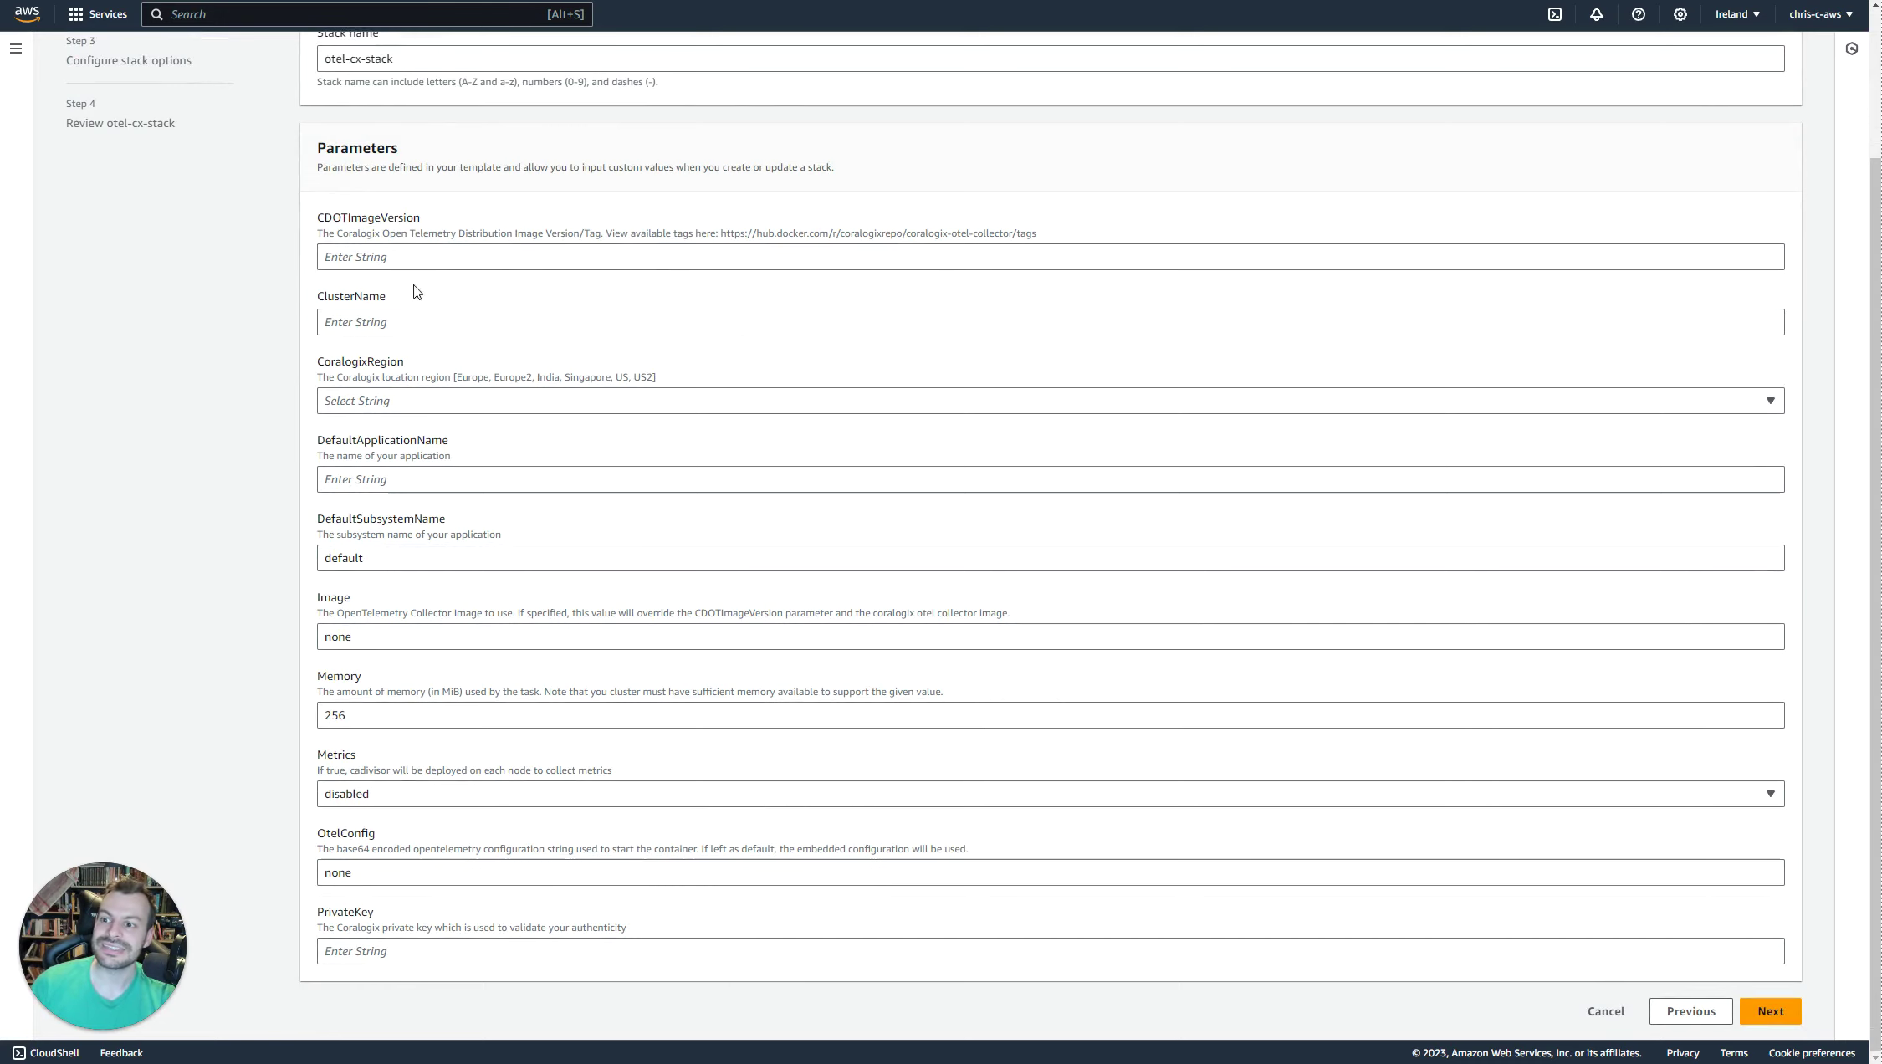
From the Coralogix docs, open the coralogix-otel-collector tags on Docker Hub, then examine the tags and the docs' note about the latest tag.
click(888, 1)
scroll(935, 360, up, 15)
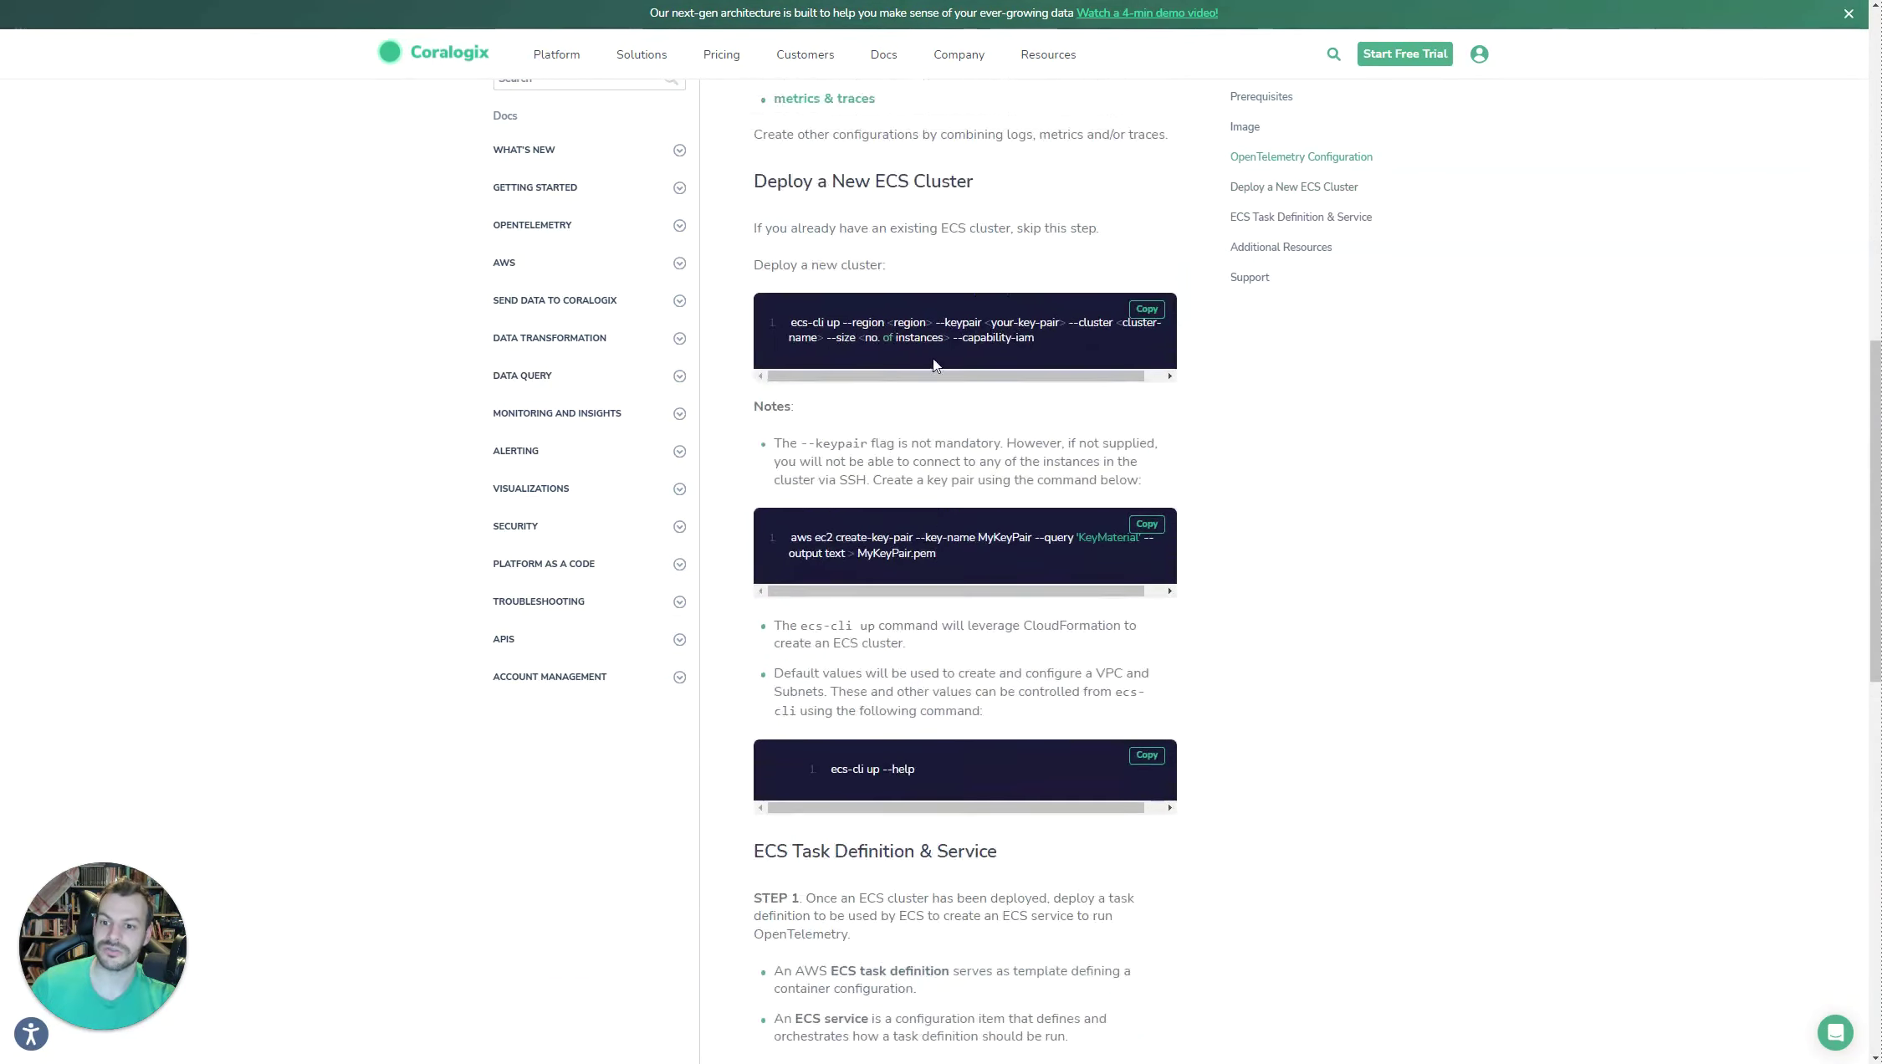
scroll(935, 360, down, 2)
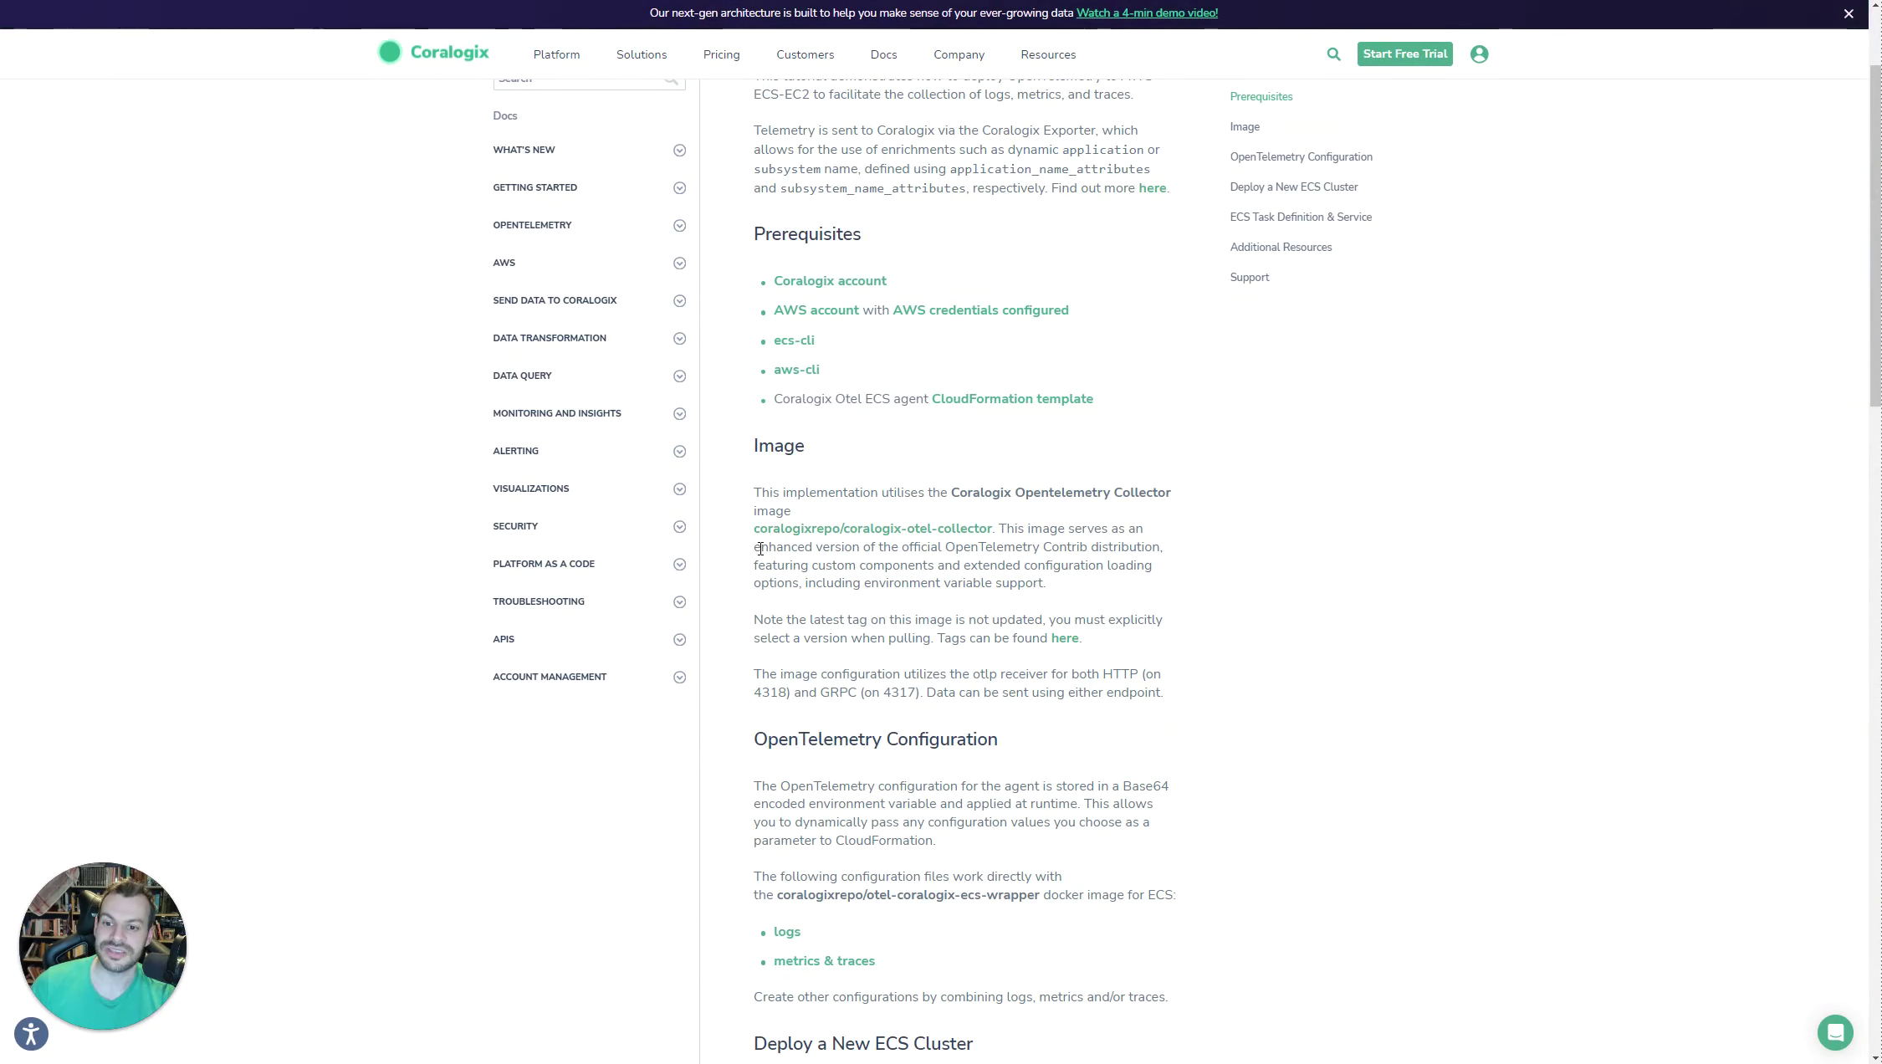
right_click(1058, 639)
click(1079, 660)
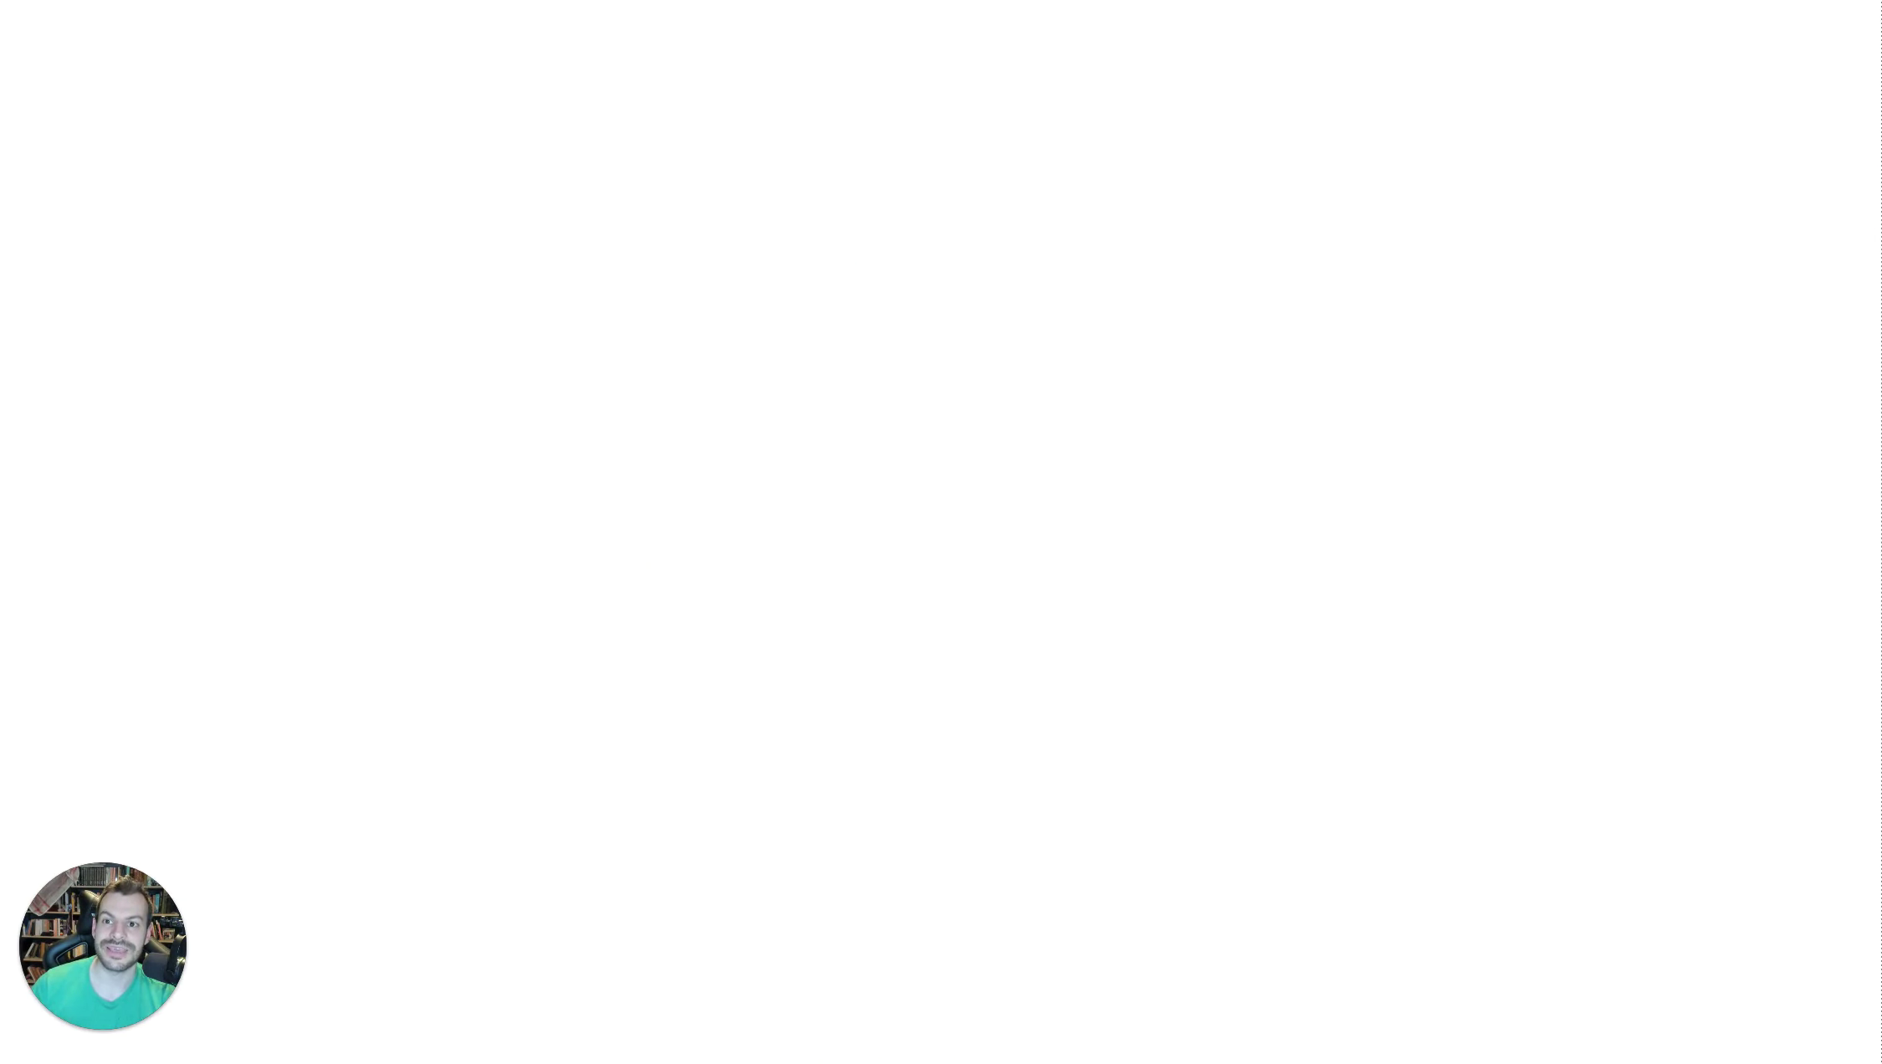
key(ctrl+Tab)
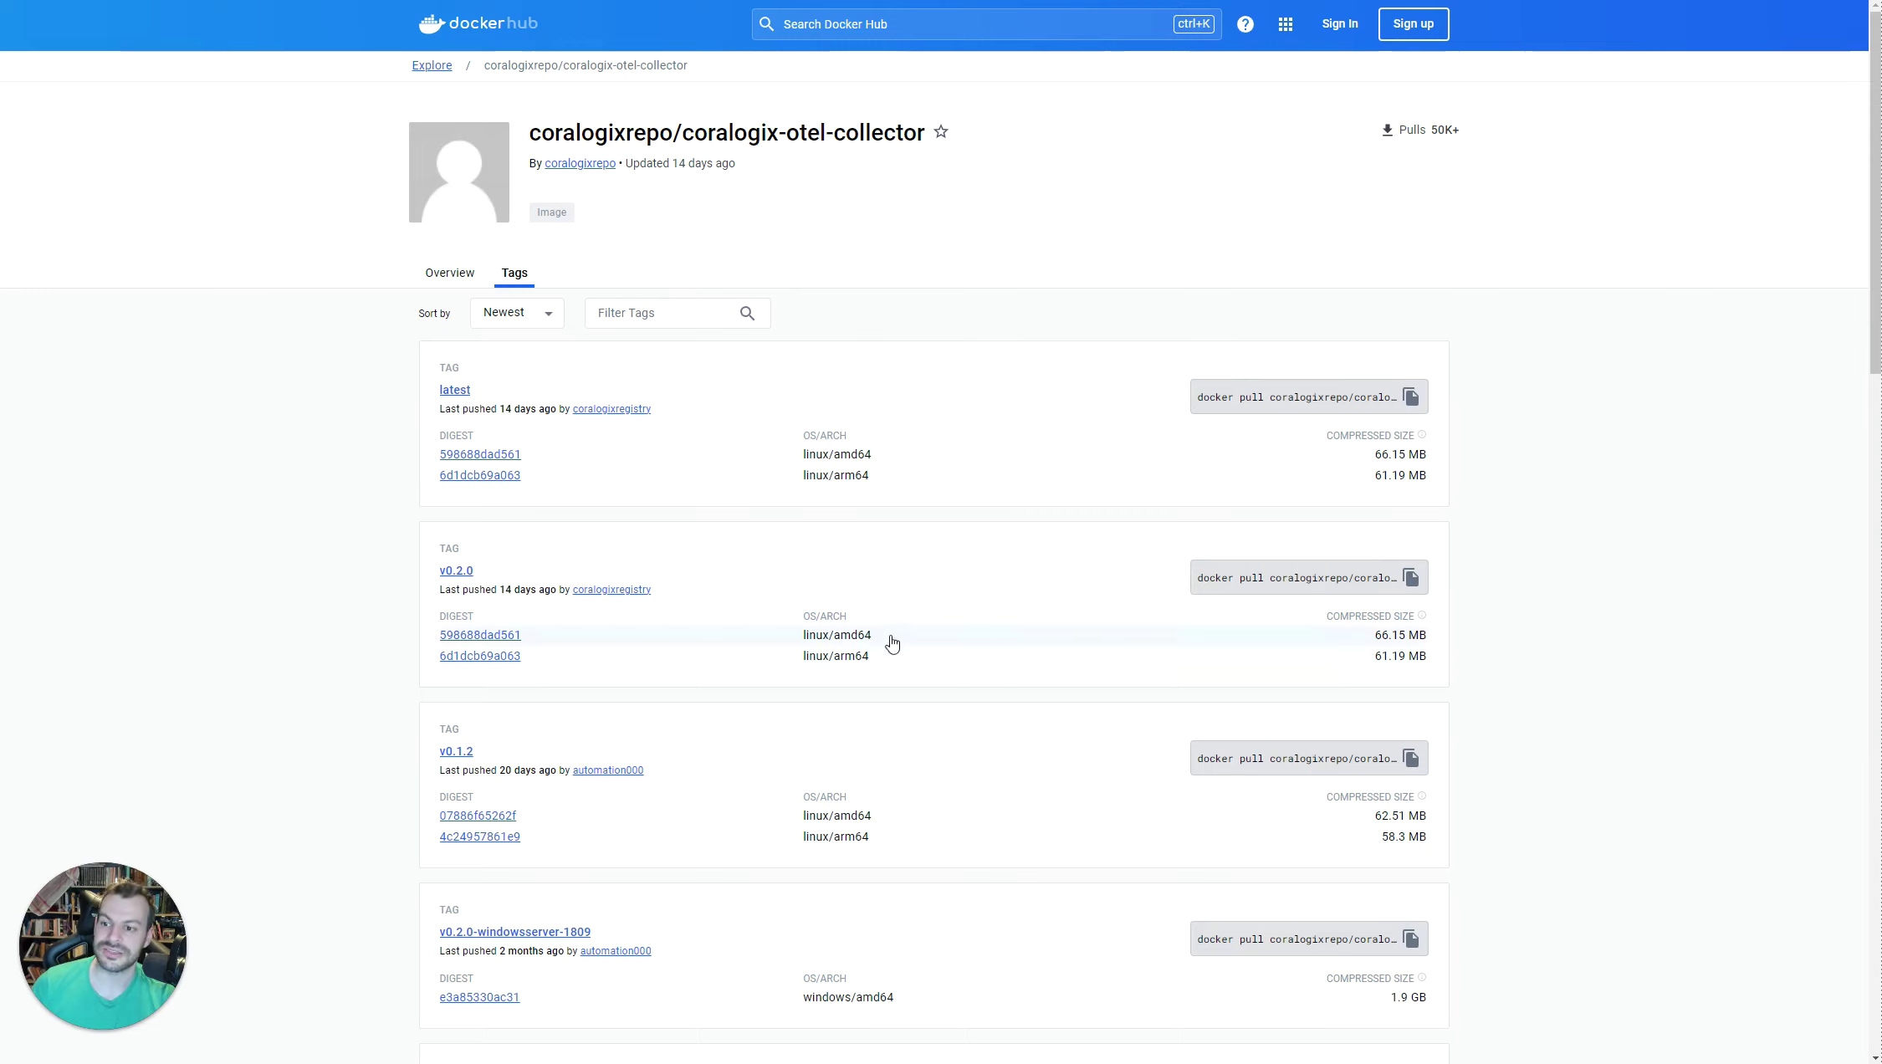
scroll(449, 456, down, 1)
scroll(449, 456, down, 1)
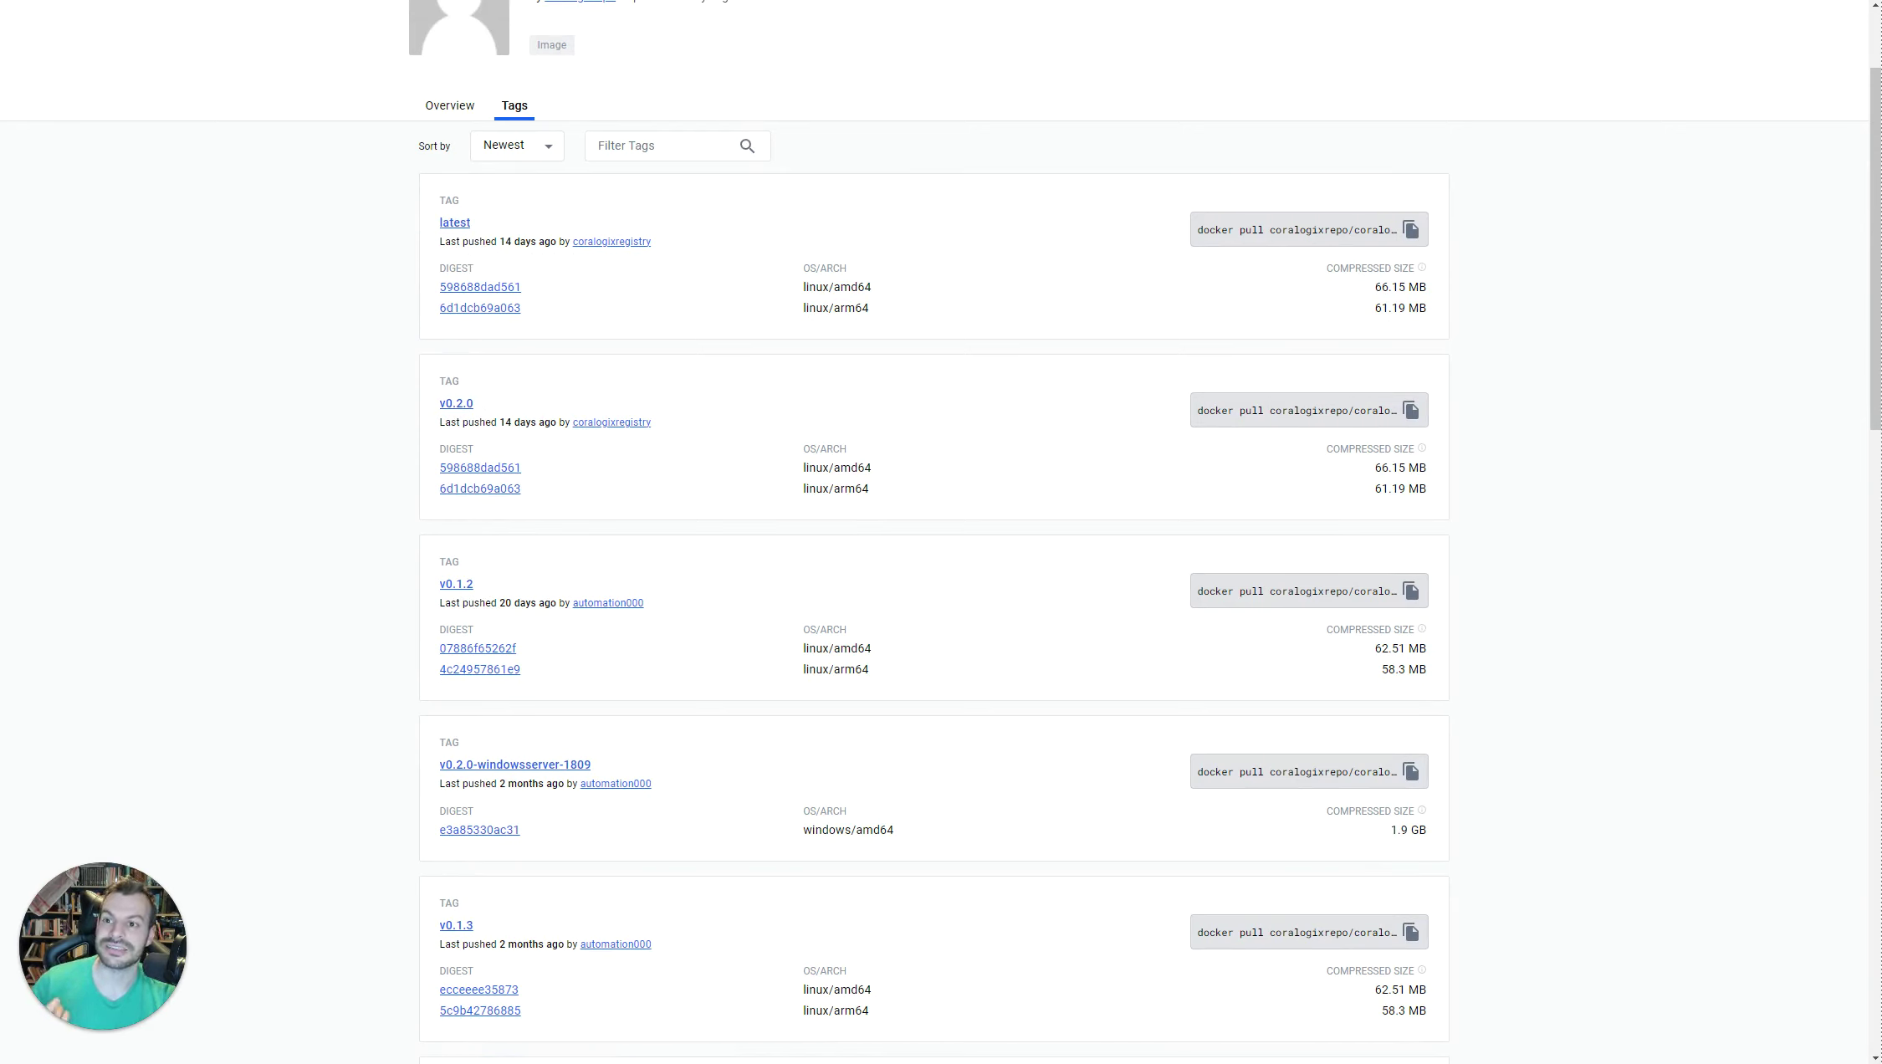
click(723, 6)
scroll(836, 519, down, 1)
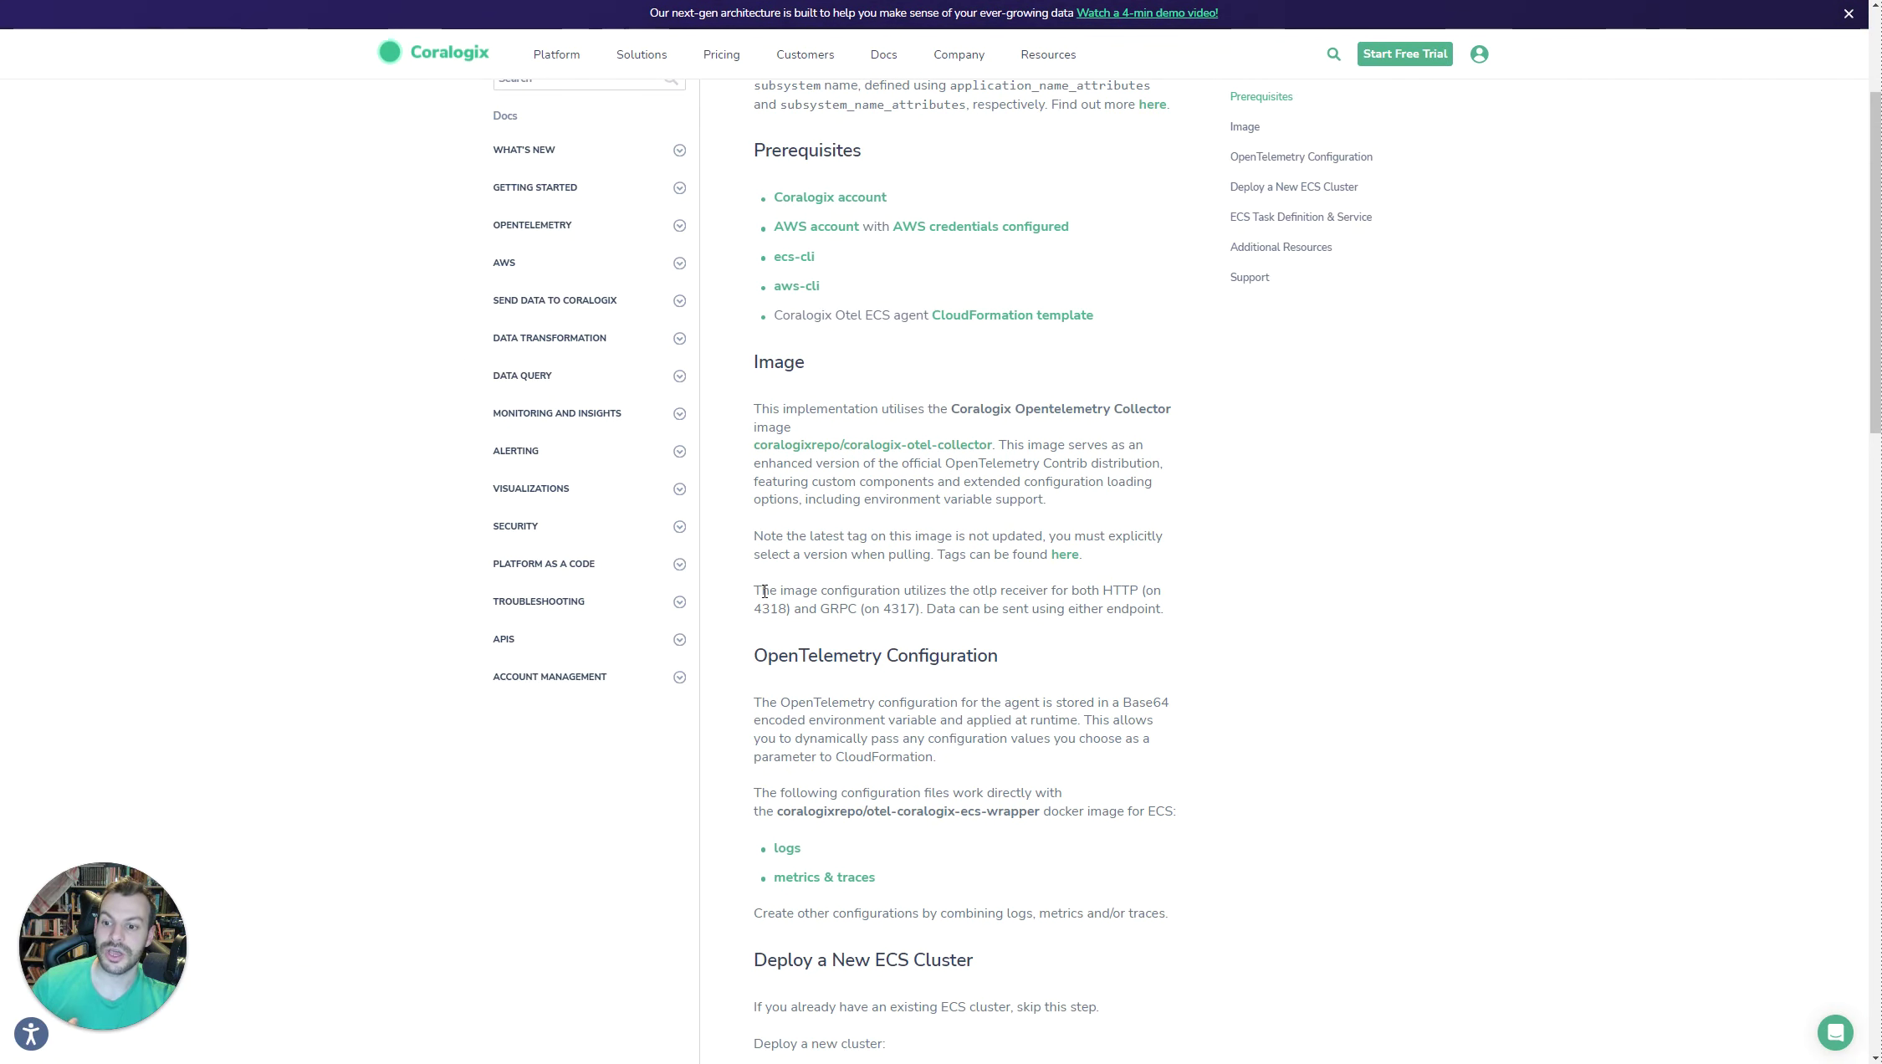
drag(755, 538, 1164, 575)
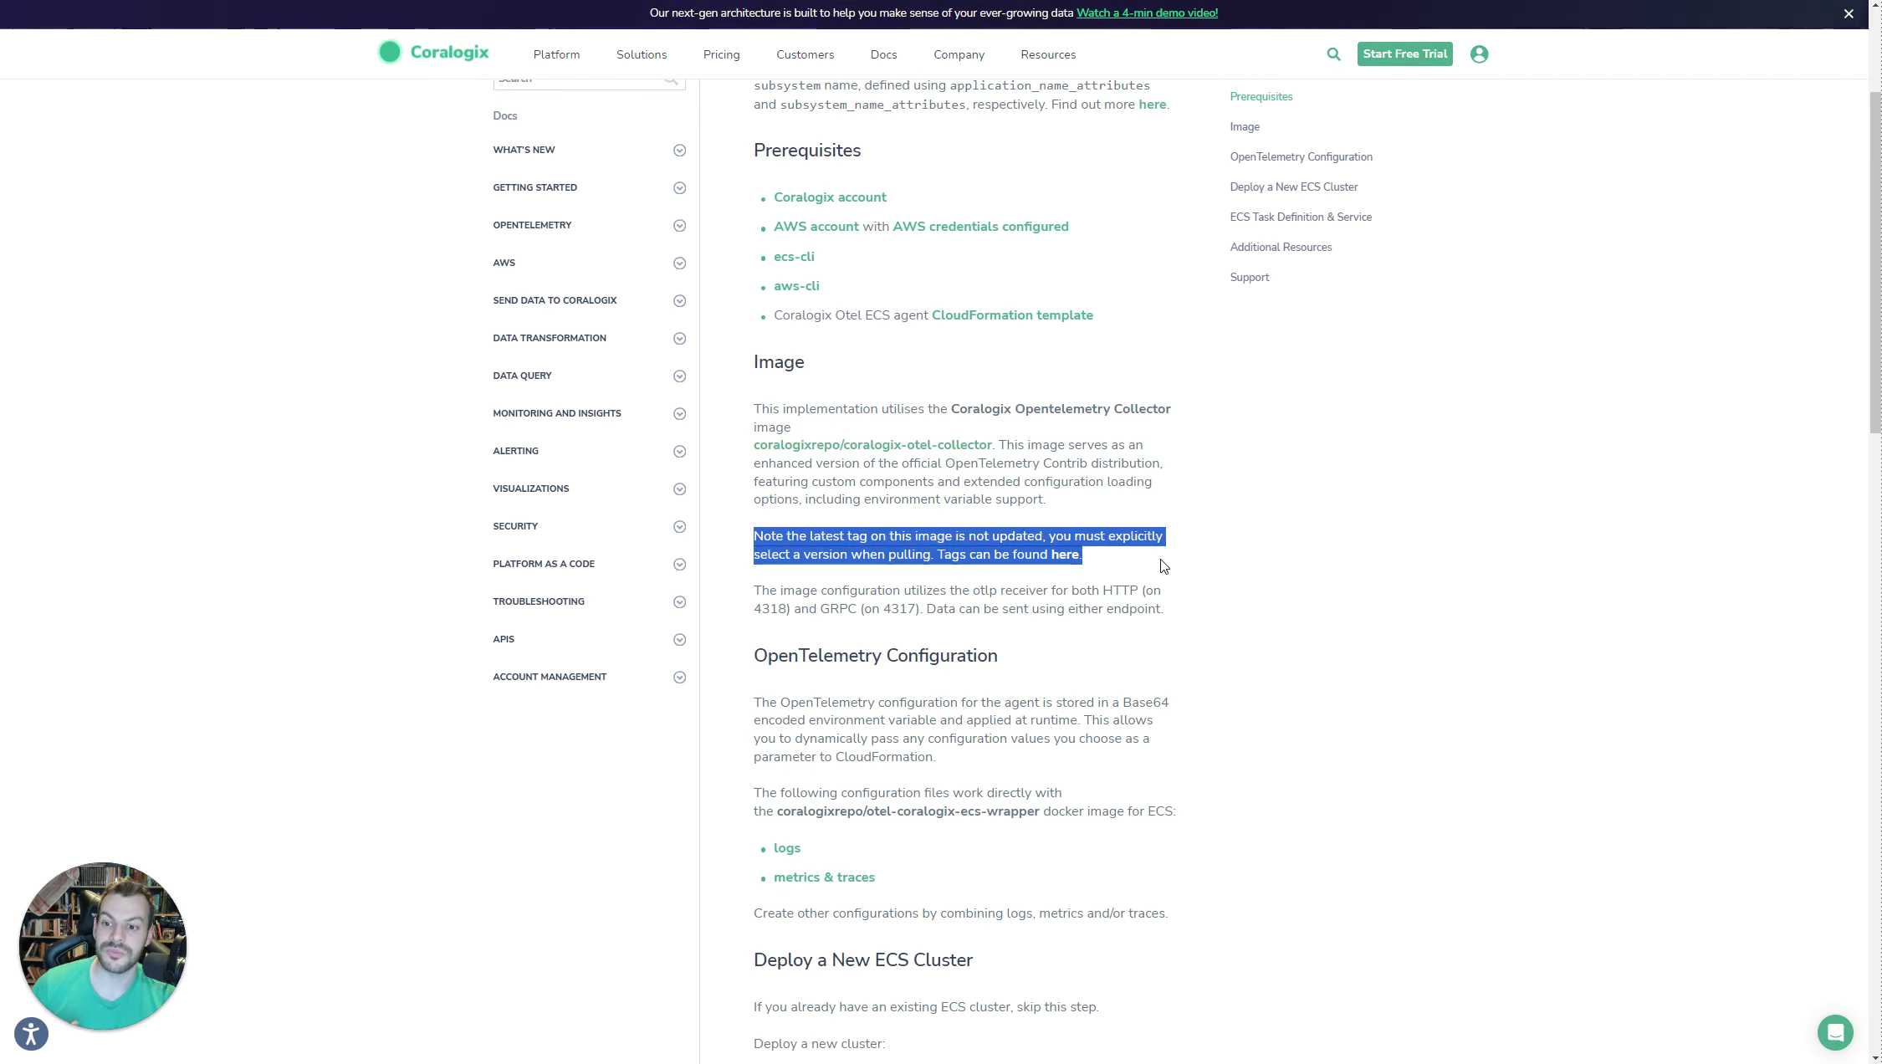
click(1163, 577)
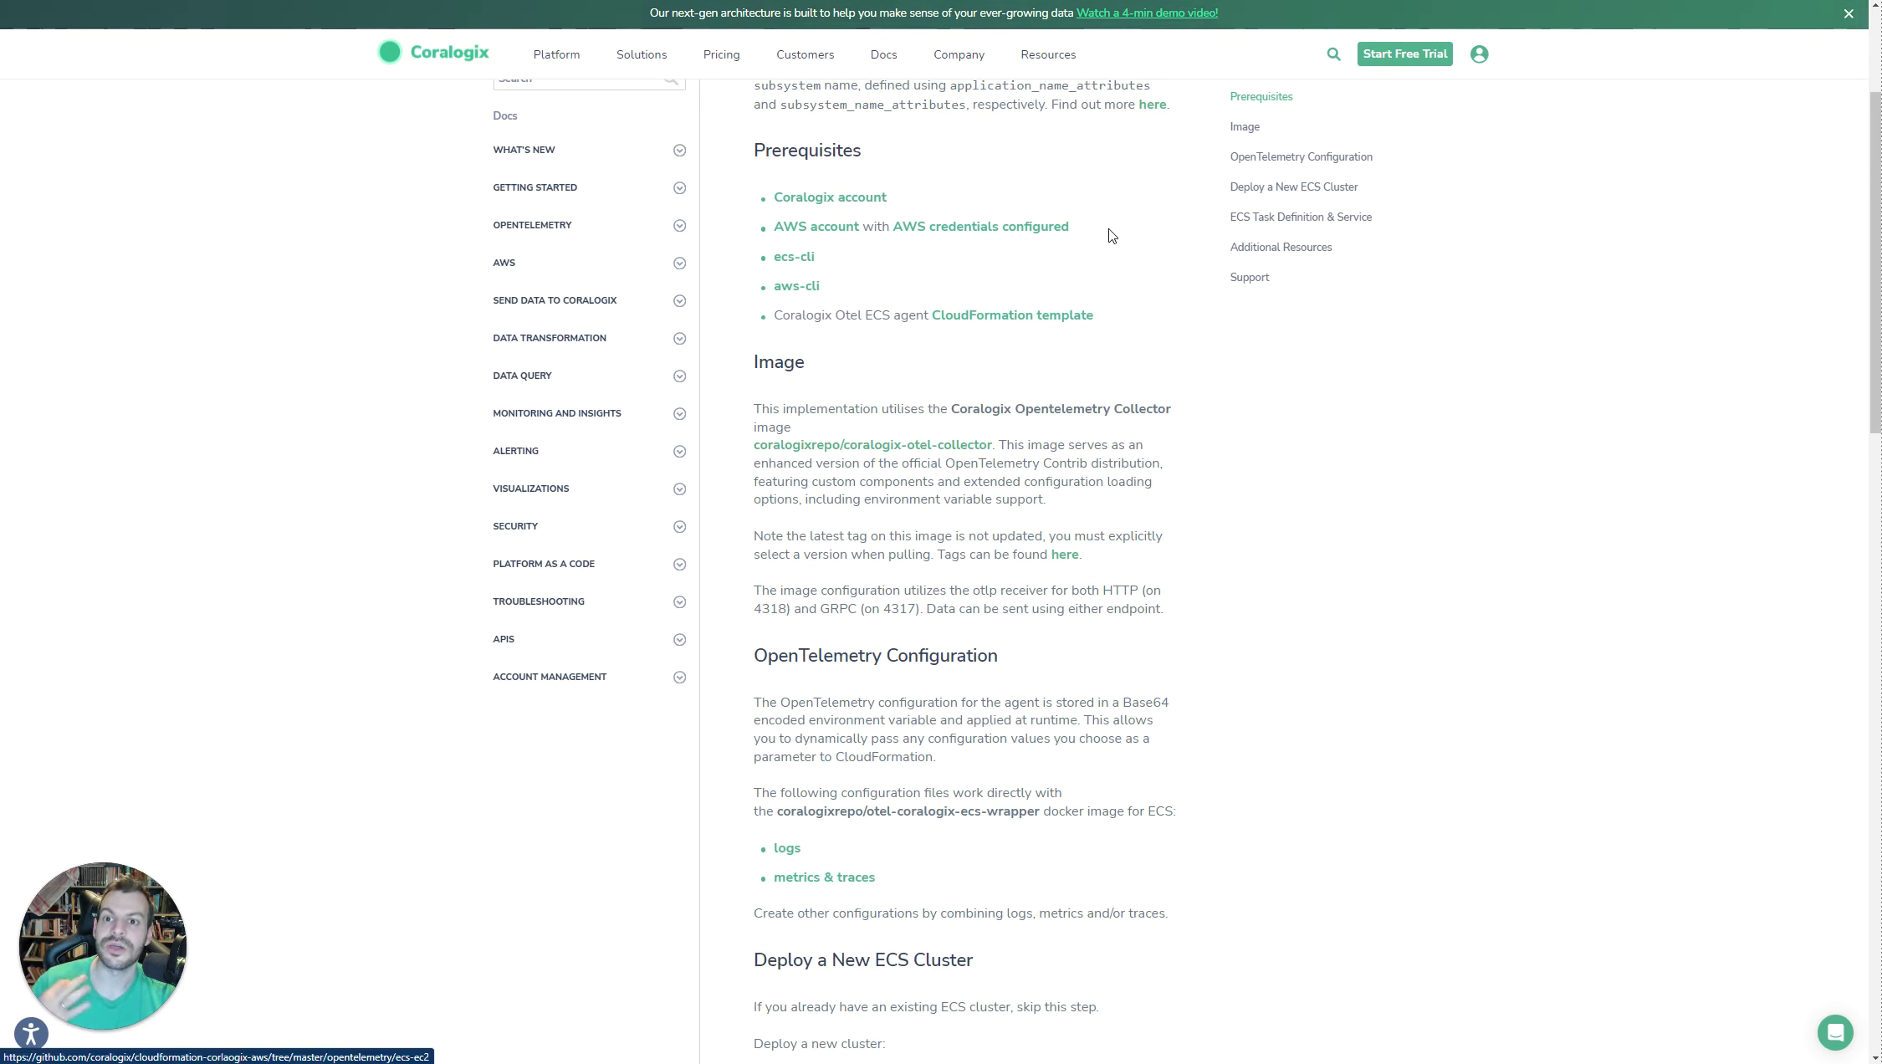
Copy the v0.2.0 tag from Docker Hub into the stack's CDOTImageVersion parameter and set ClusterName to cx-chris-cluster.
click(1015, 12)
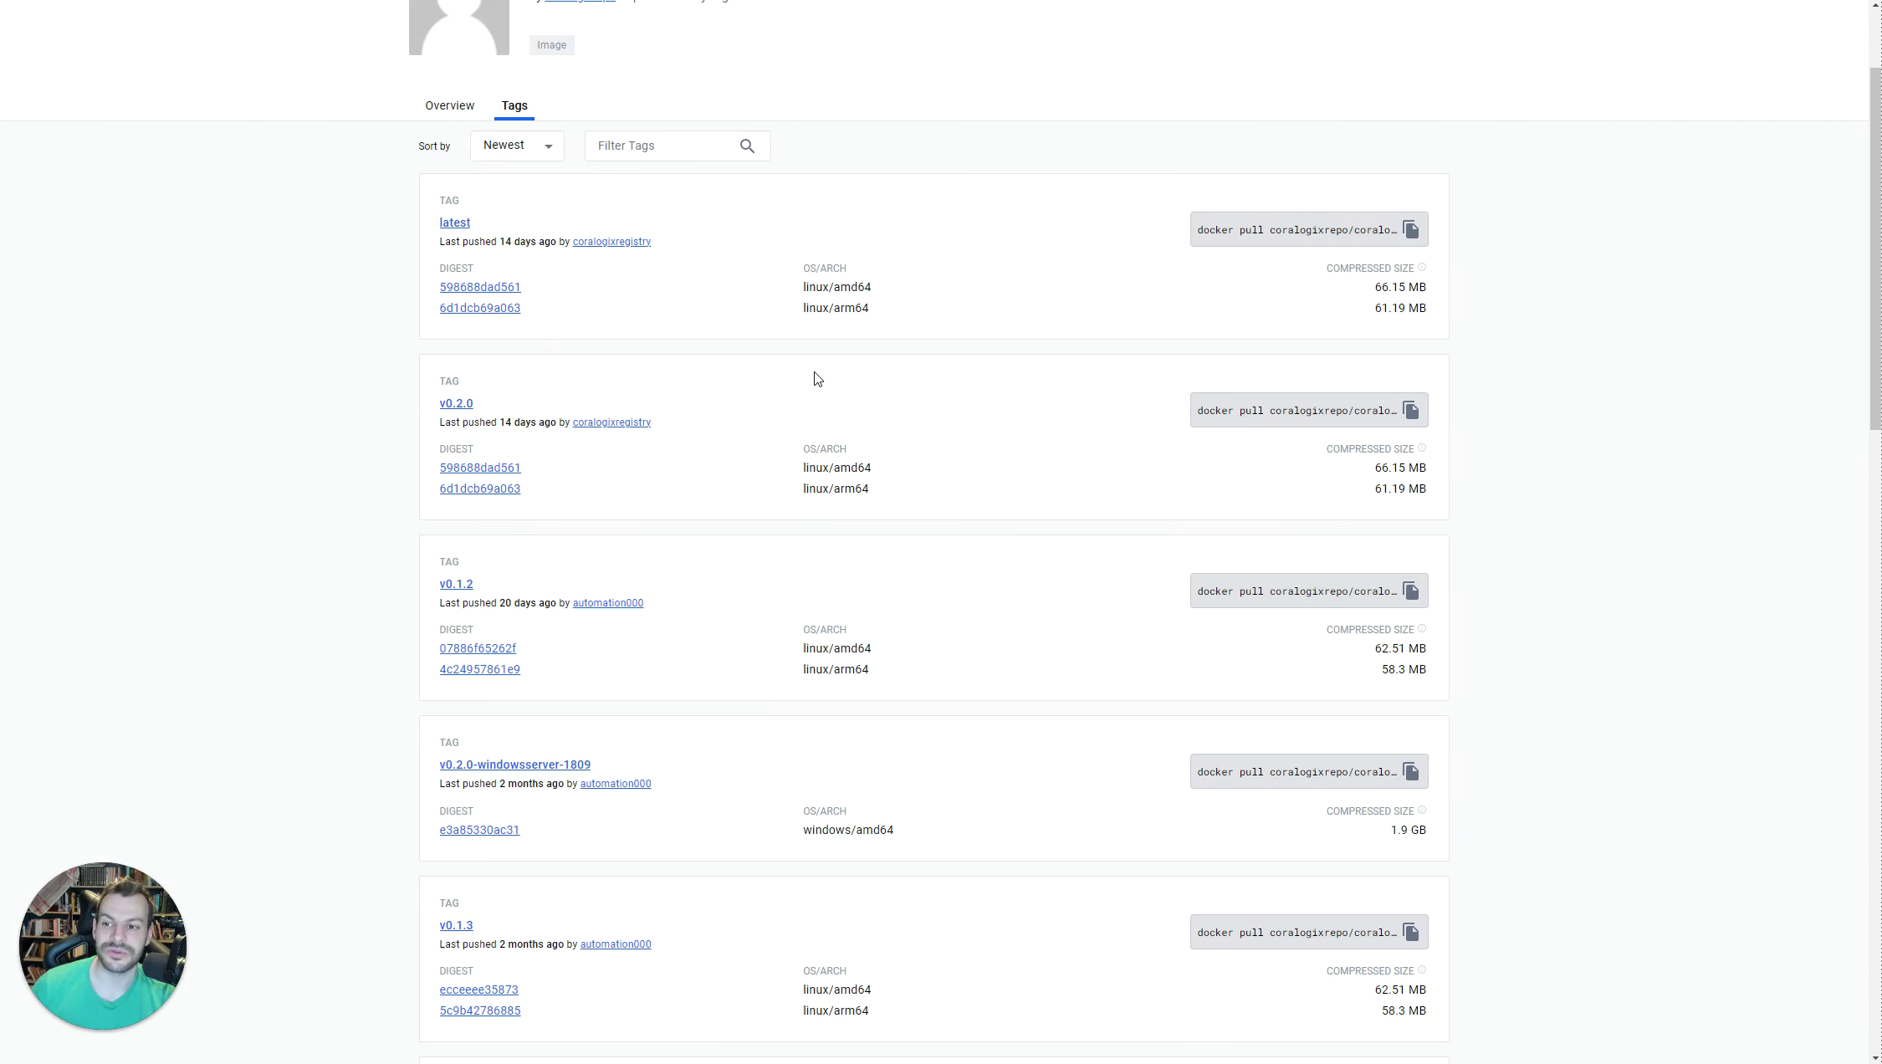
drag(479, 408, 428, 411)
right_click(450, 408)
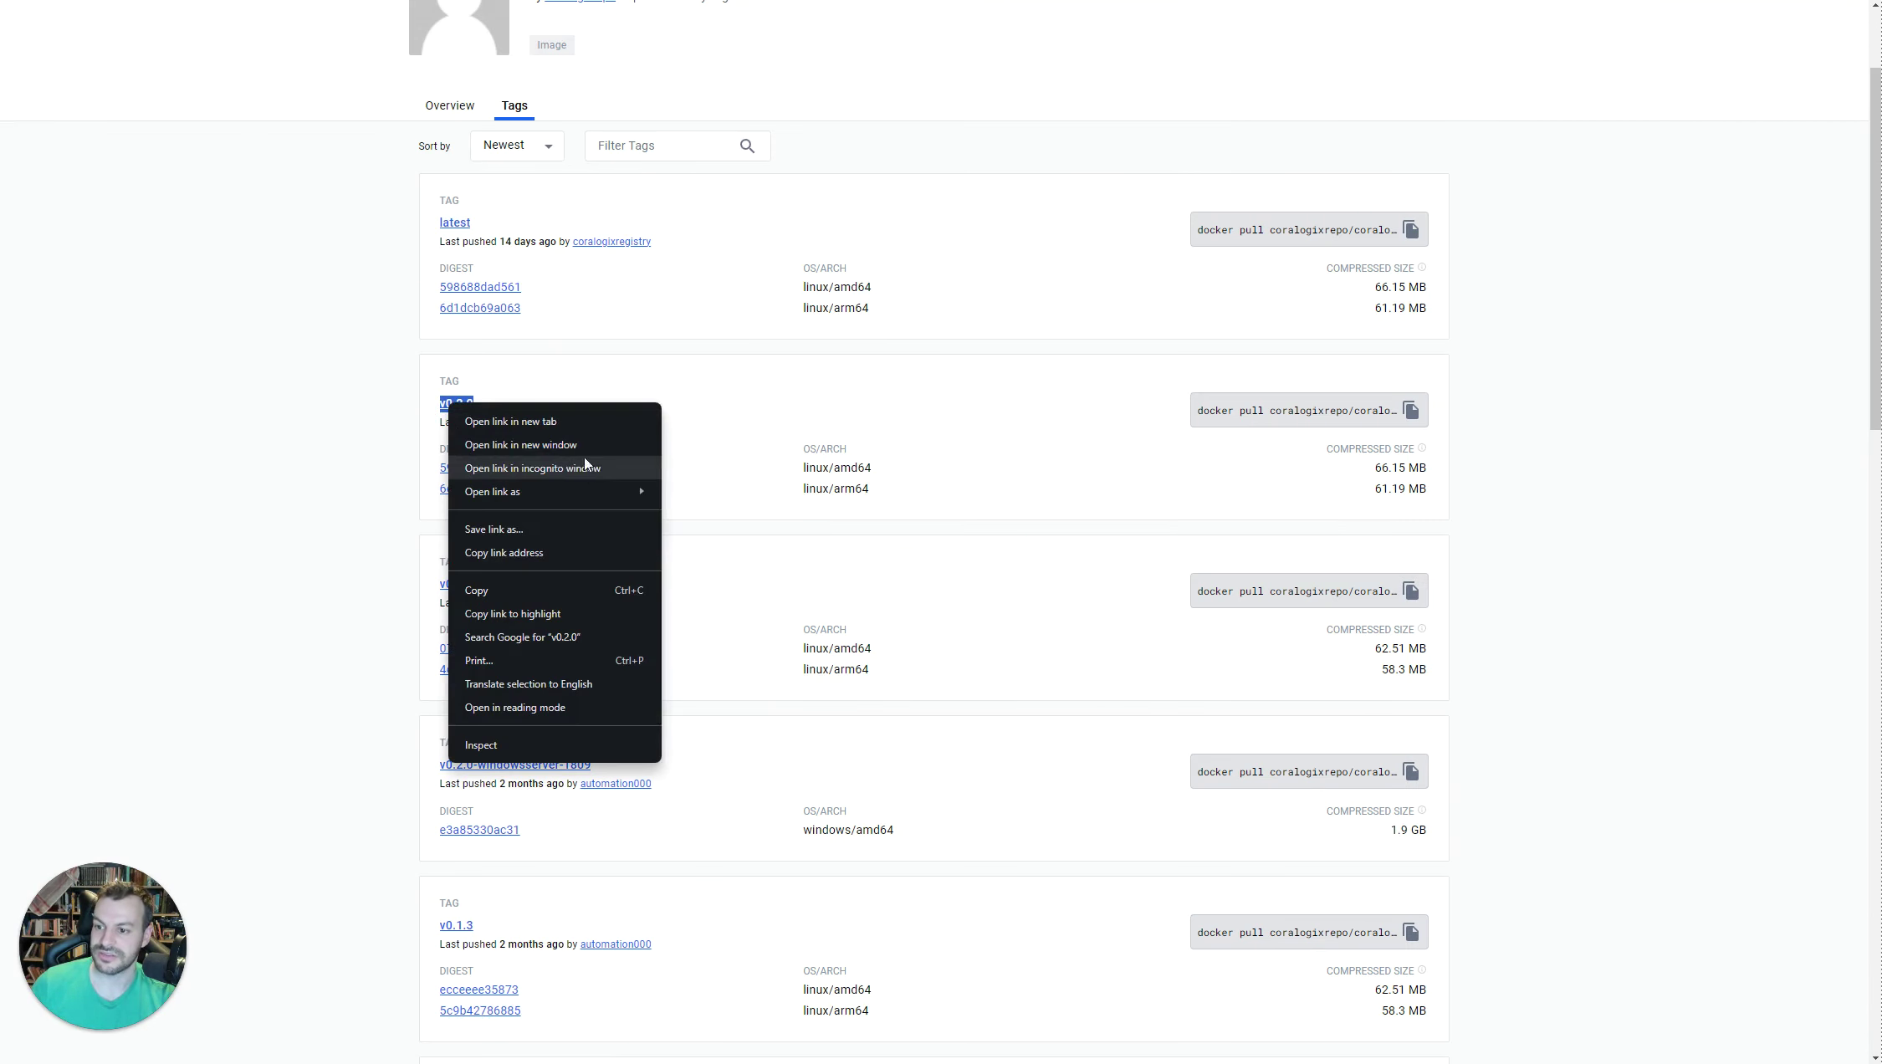
click(557, 588)
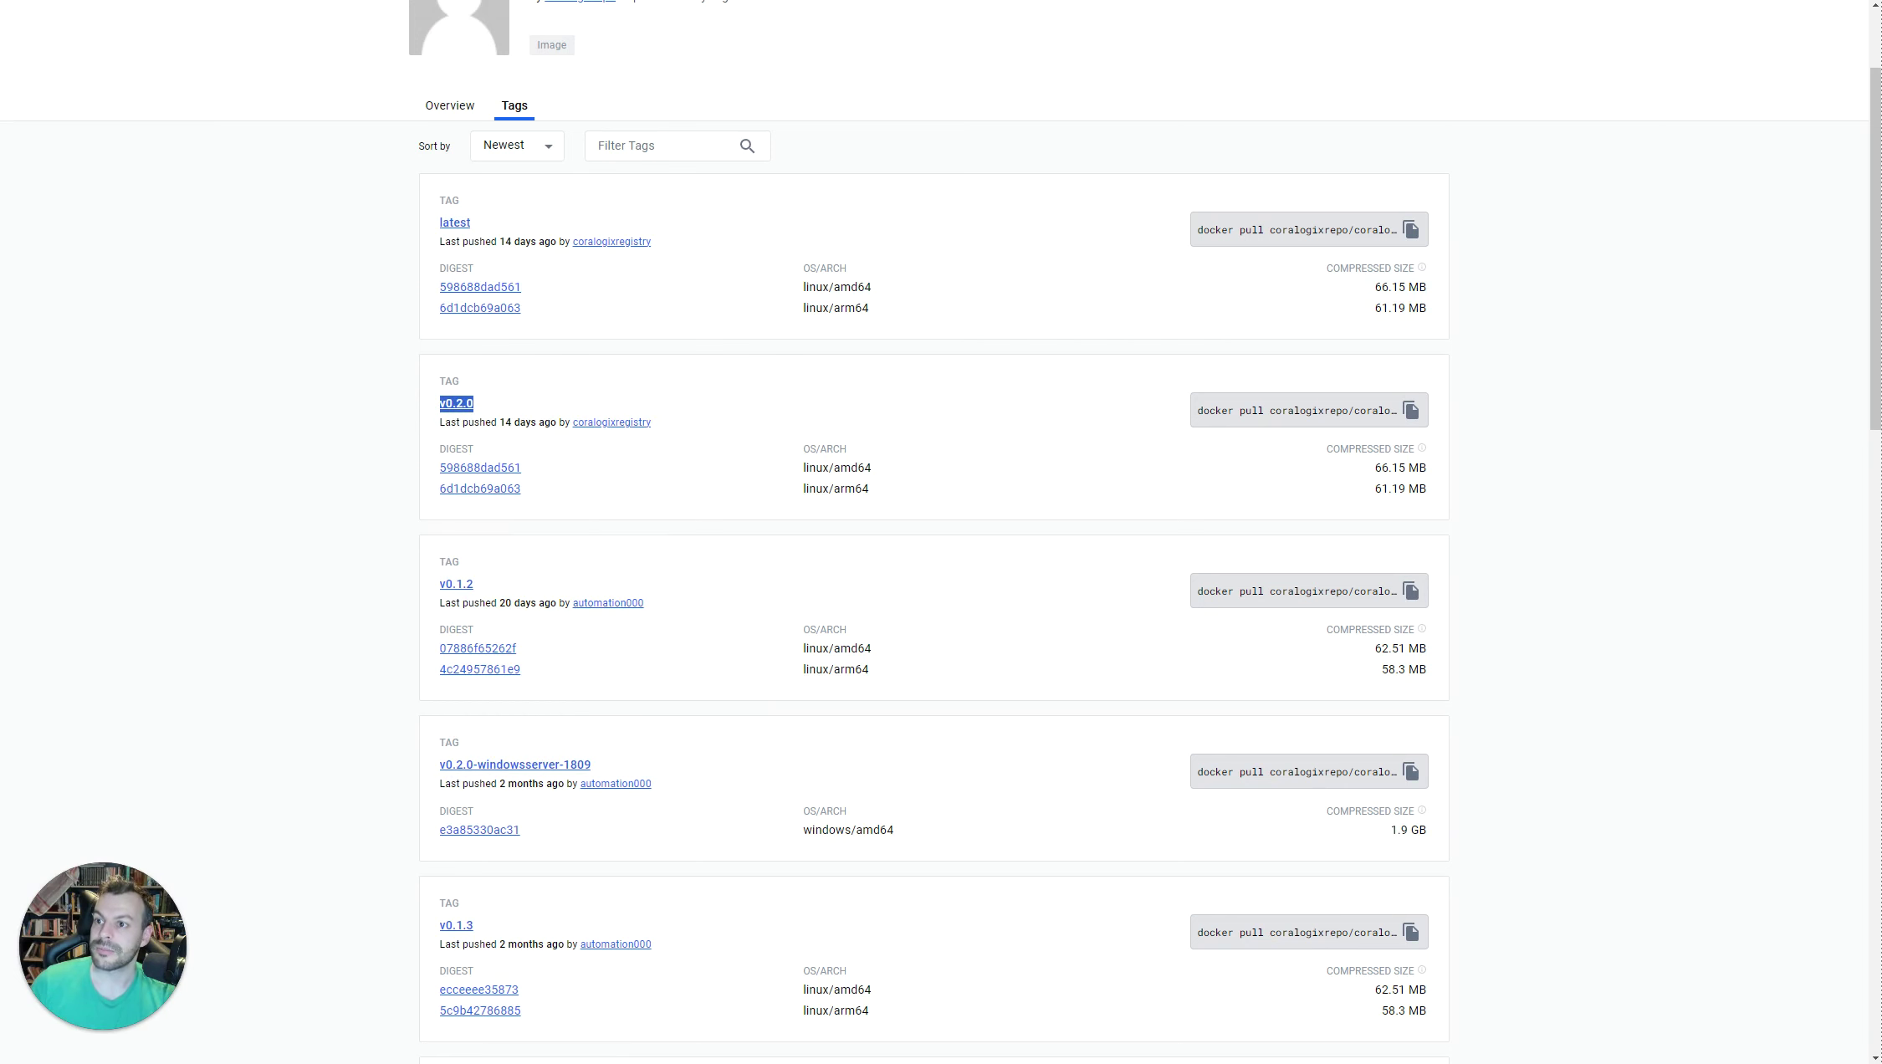
key(alt+Tab)
click(423, 260)
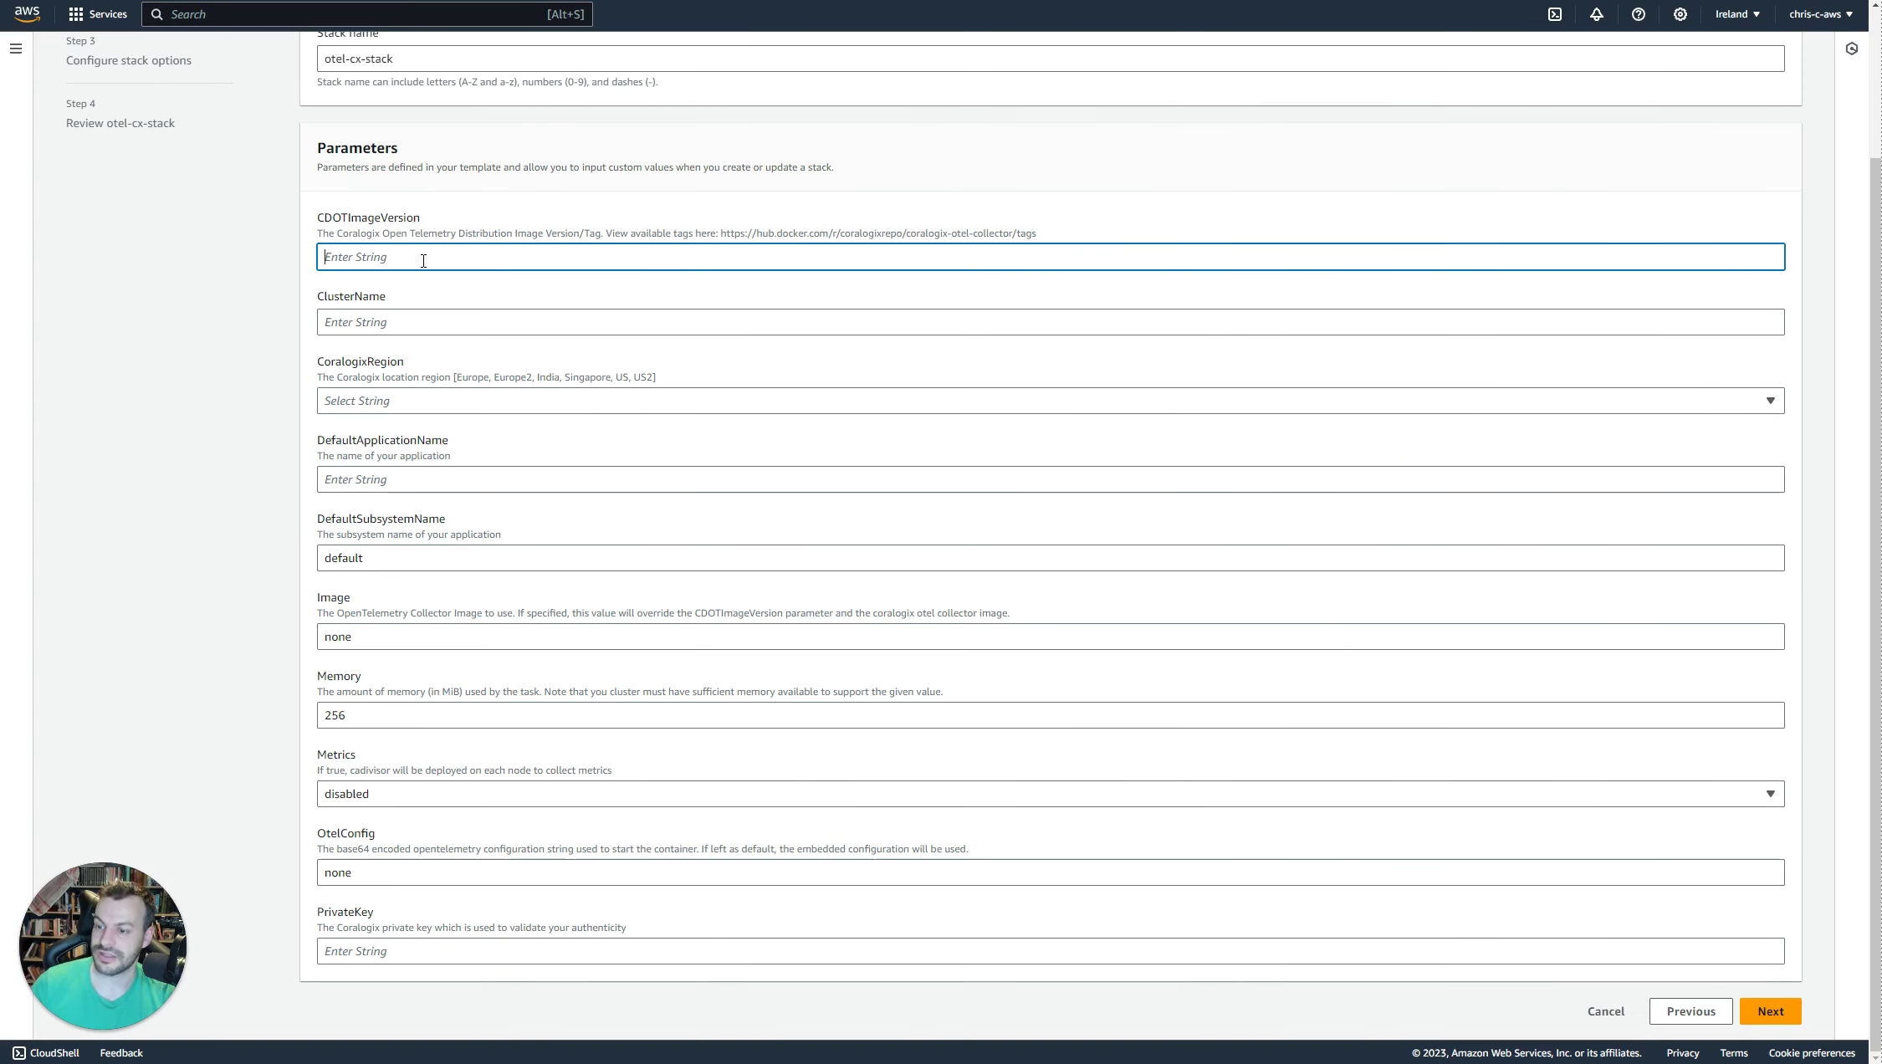
key(ctrl+v)
click(429, 322)
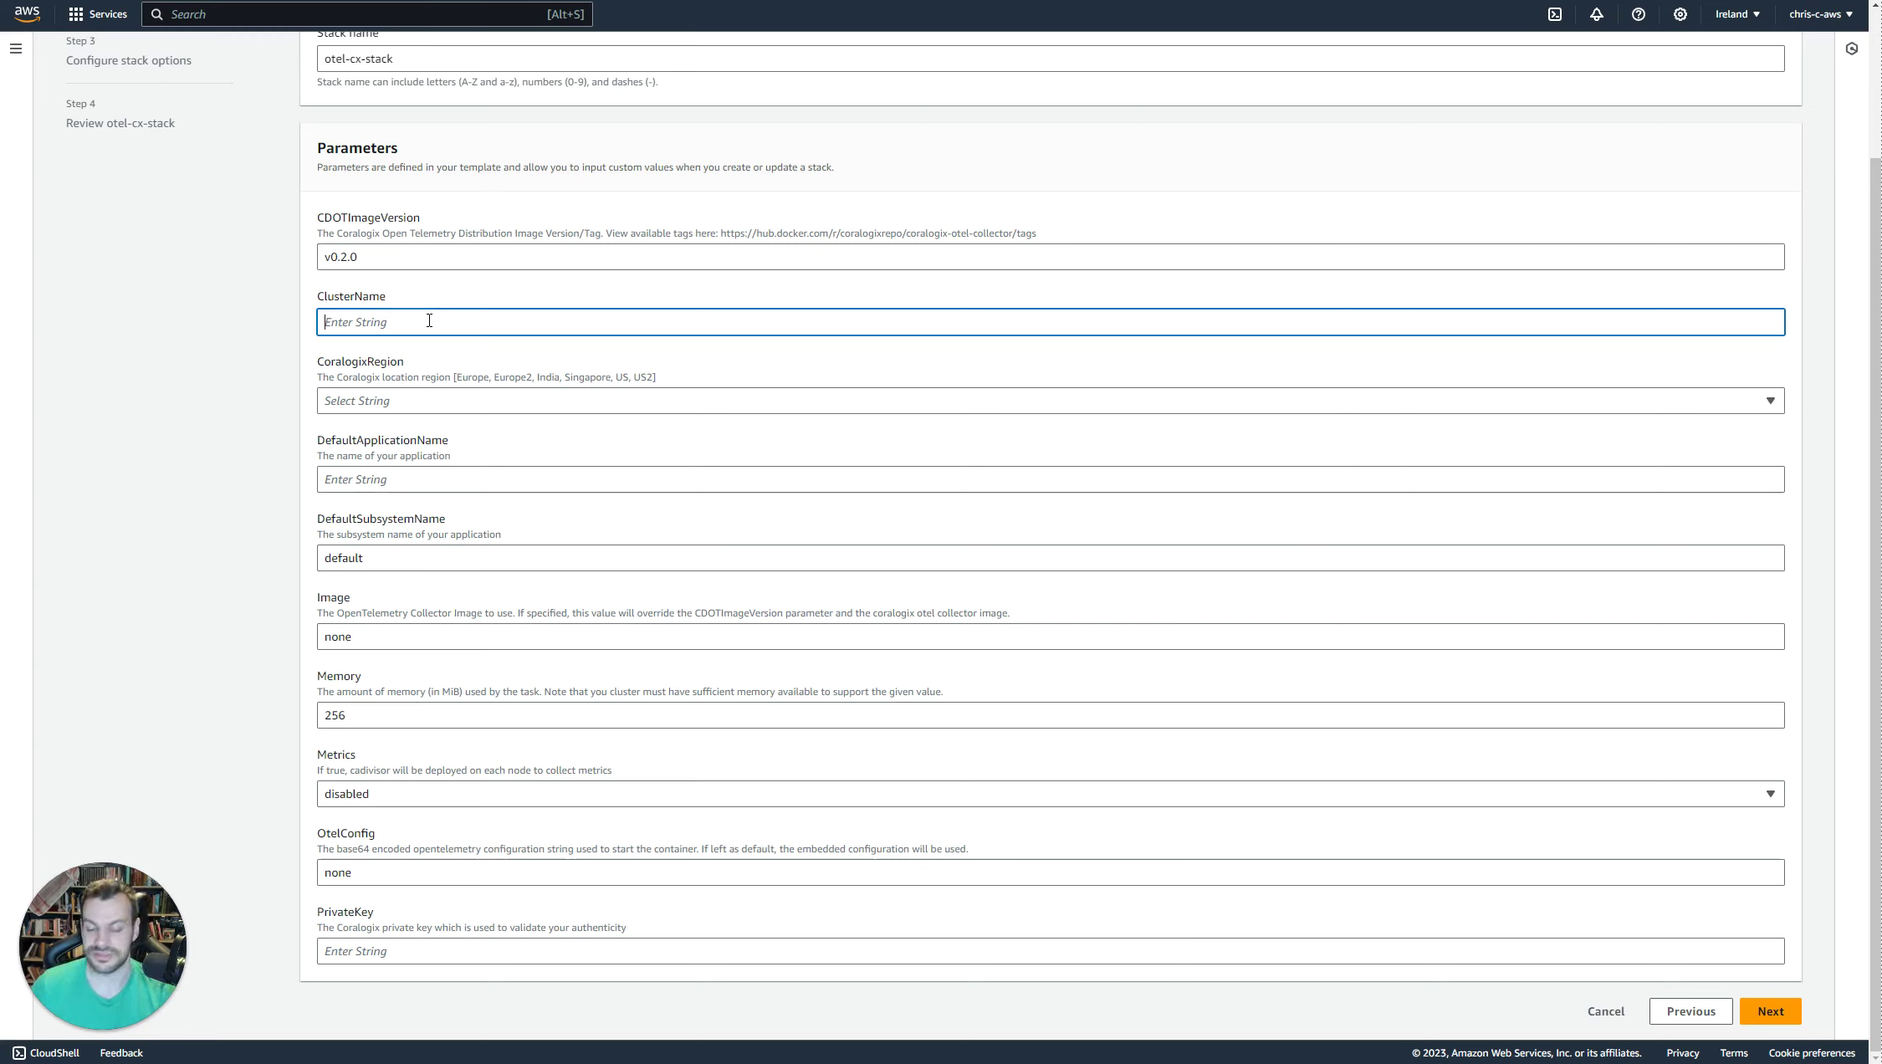
text(cx-chris-cluster)
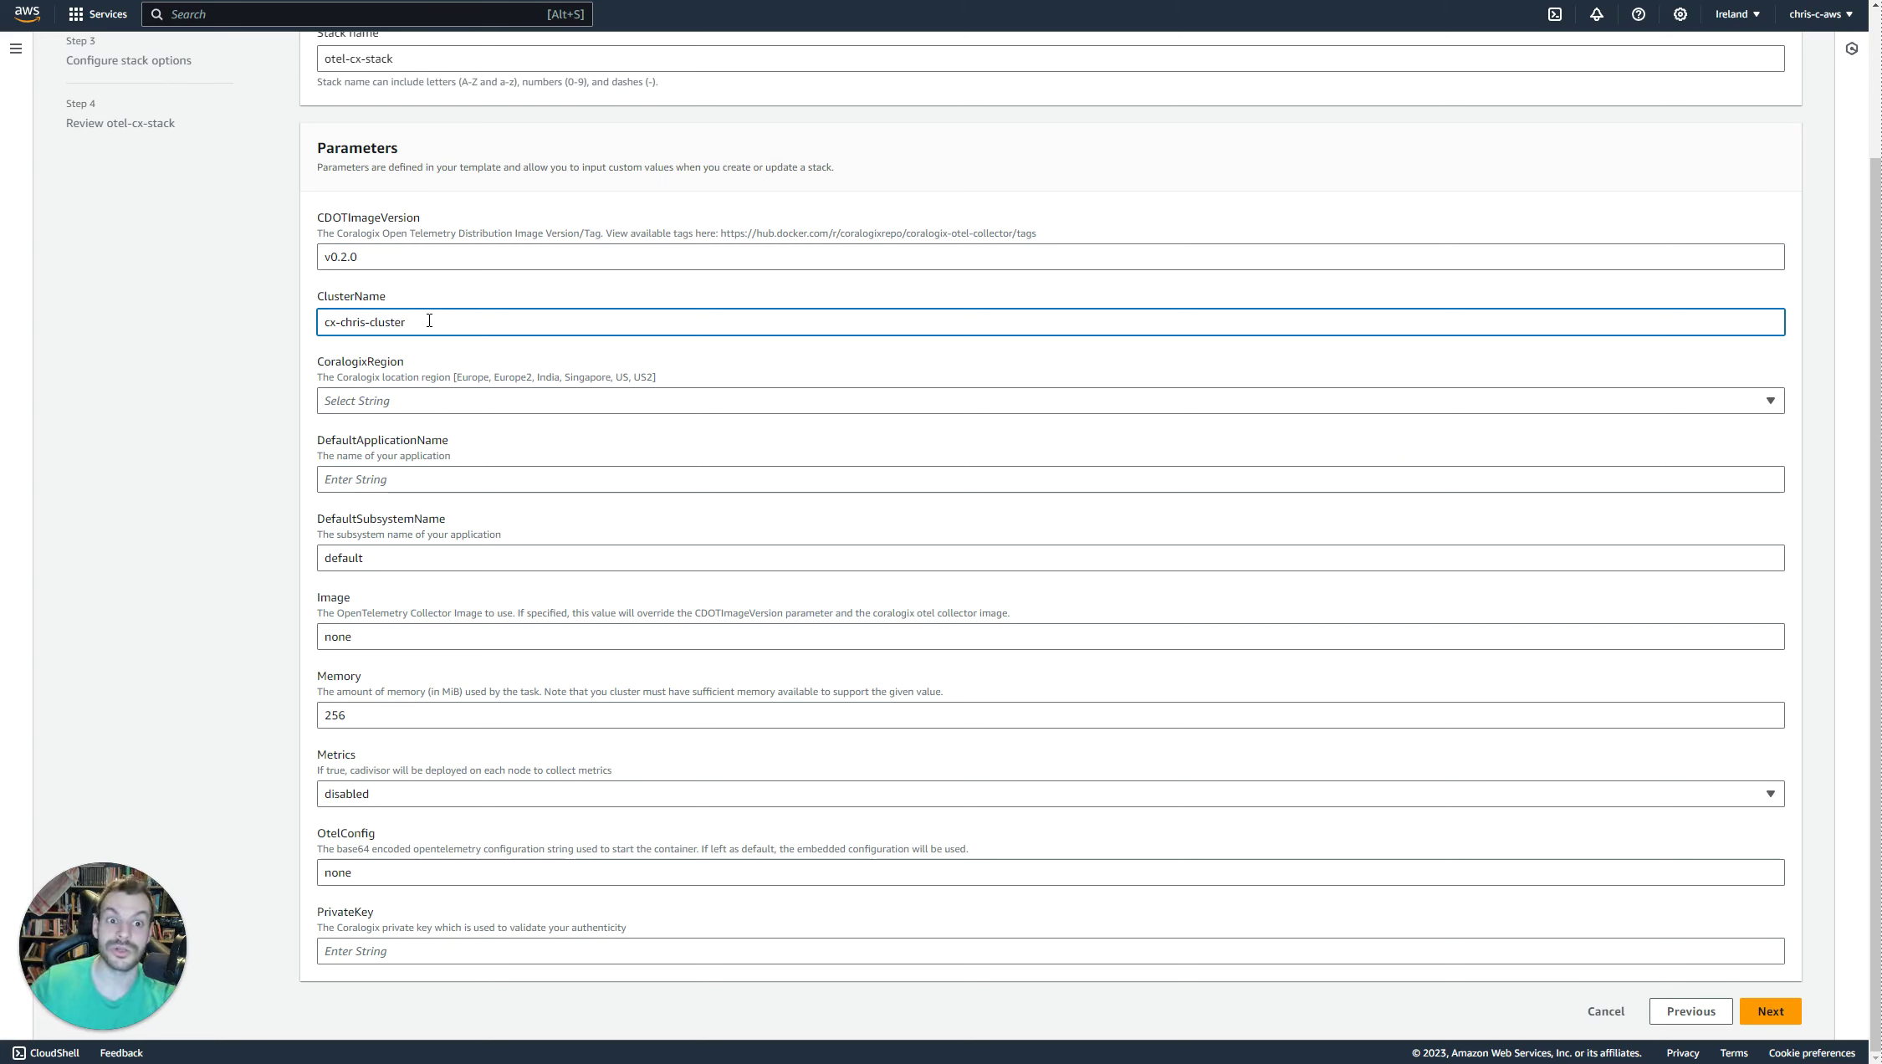
Look up the account's Coralogix region by comparing the docs' Coralogix Domain table with the account's Coralogix URL.
click(418, 406)
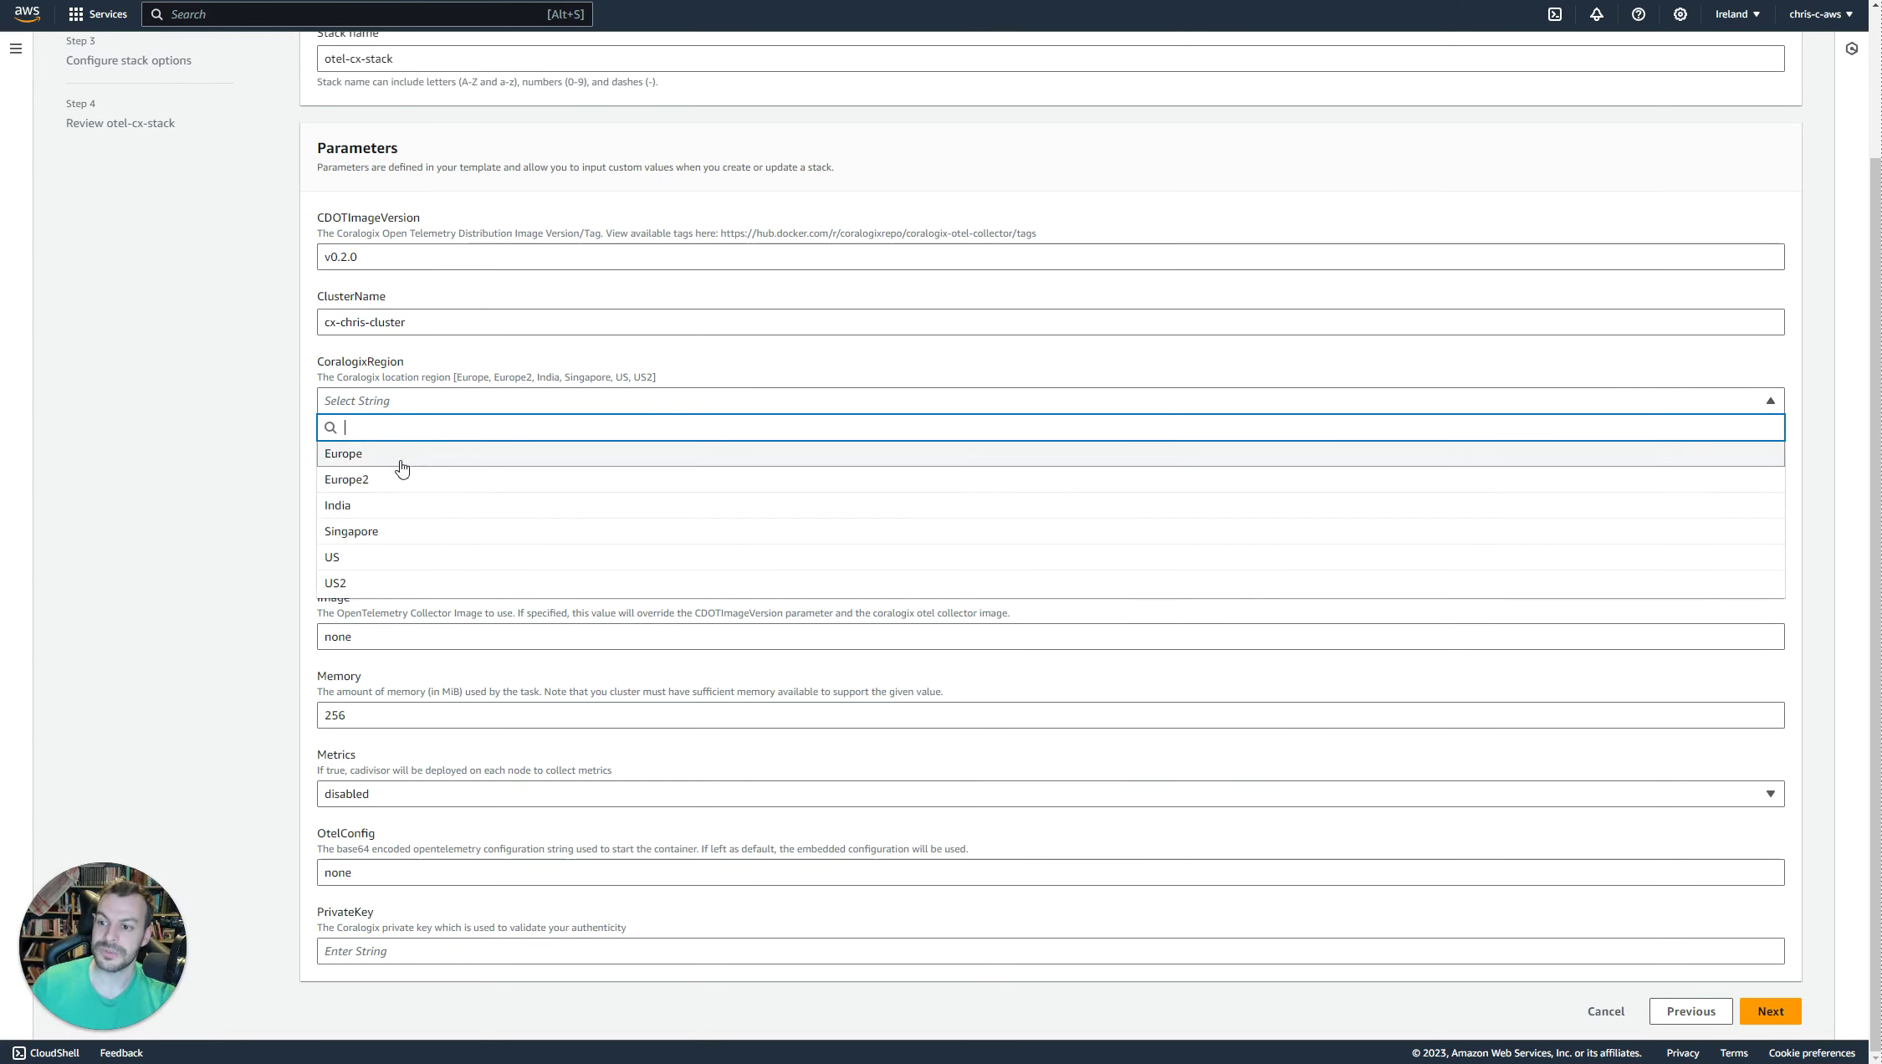
click(583, 368)
key(alt+Tab)
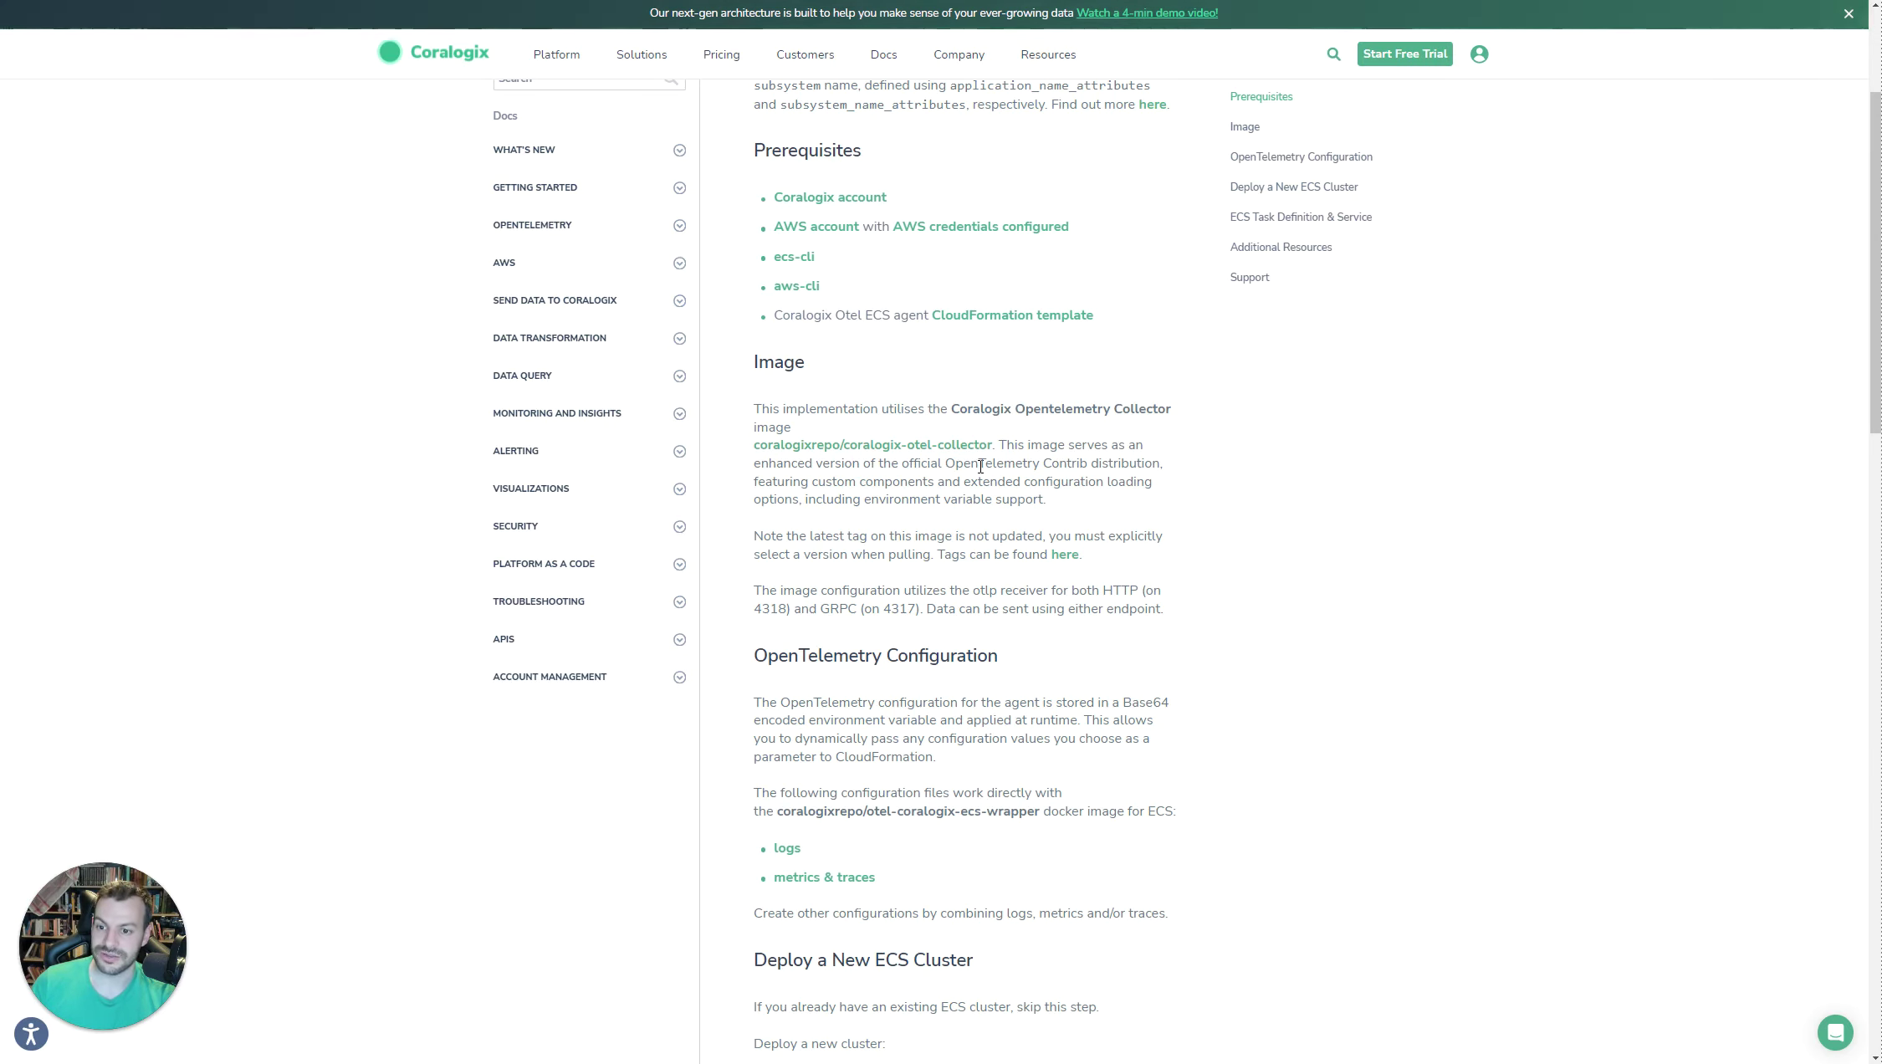
scroll(980, 465, down, 6)
scroll(980, 466, down, 10)
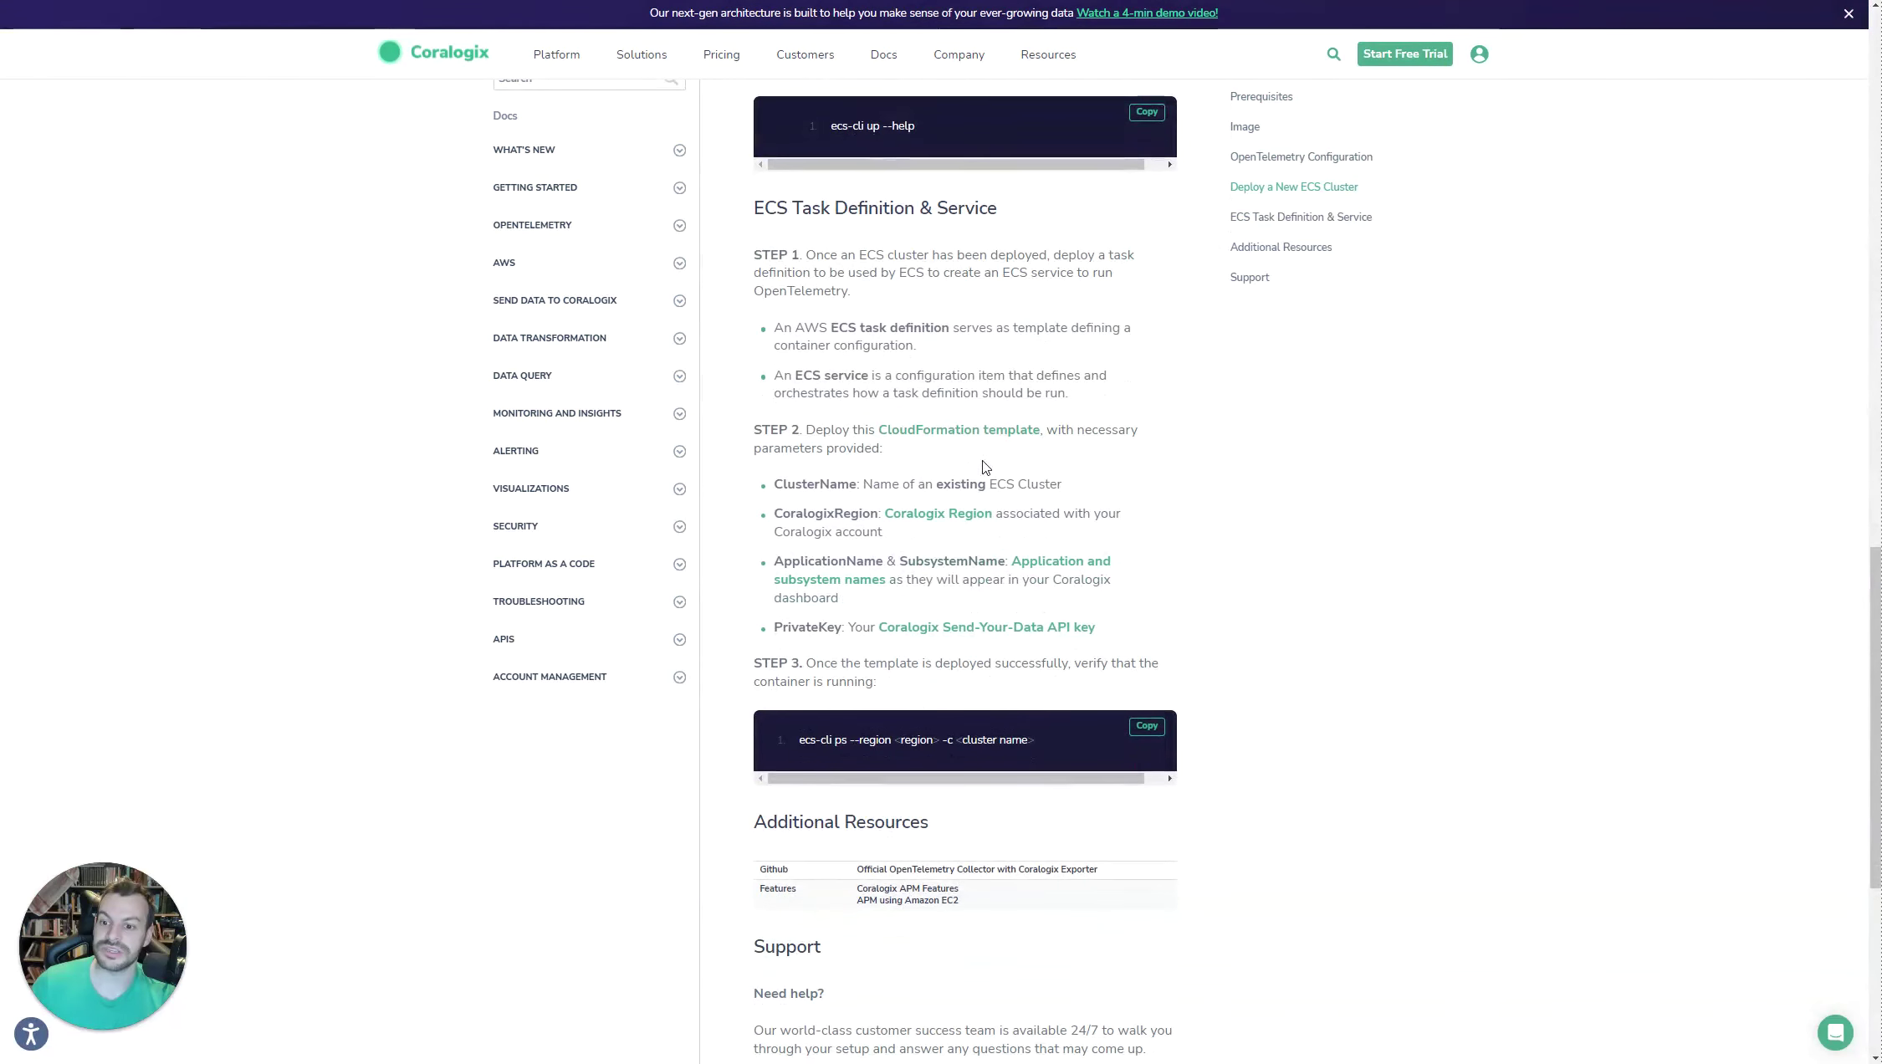
right_click(925, 513)
click(970, 522)
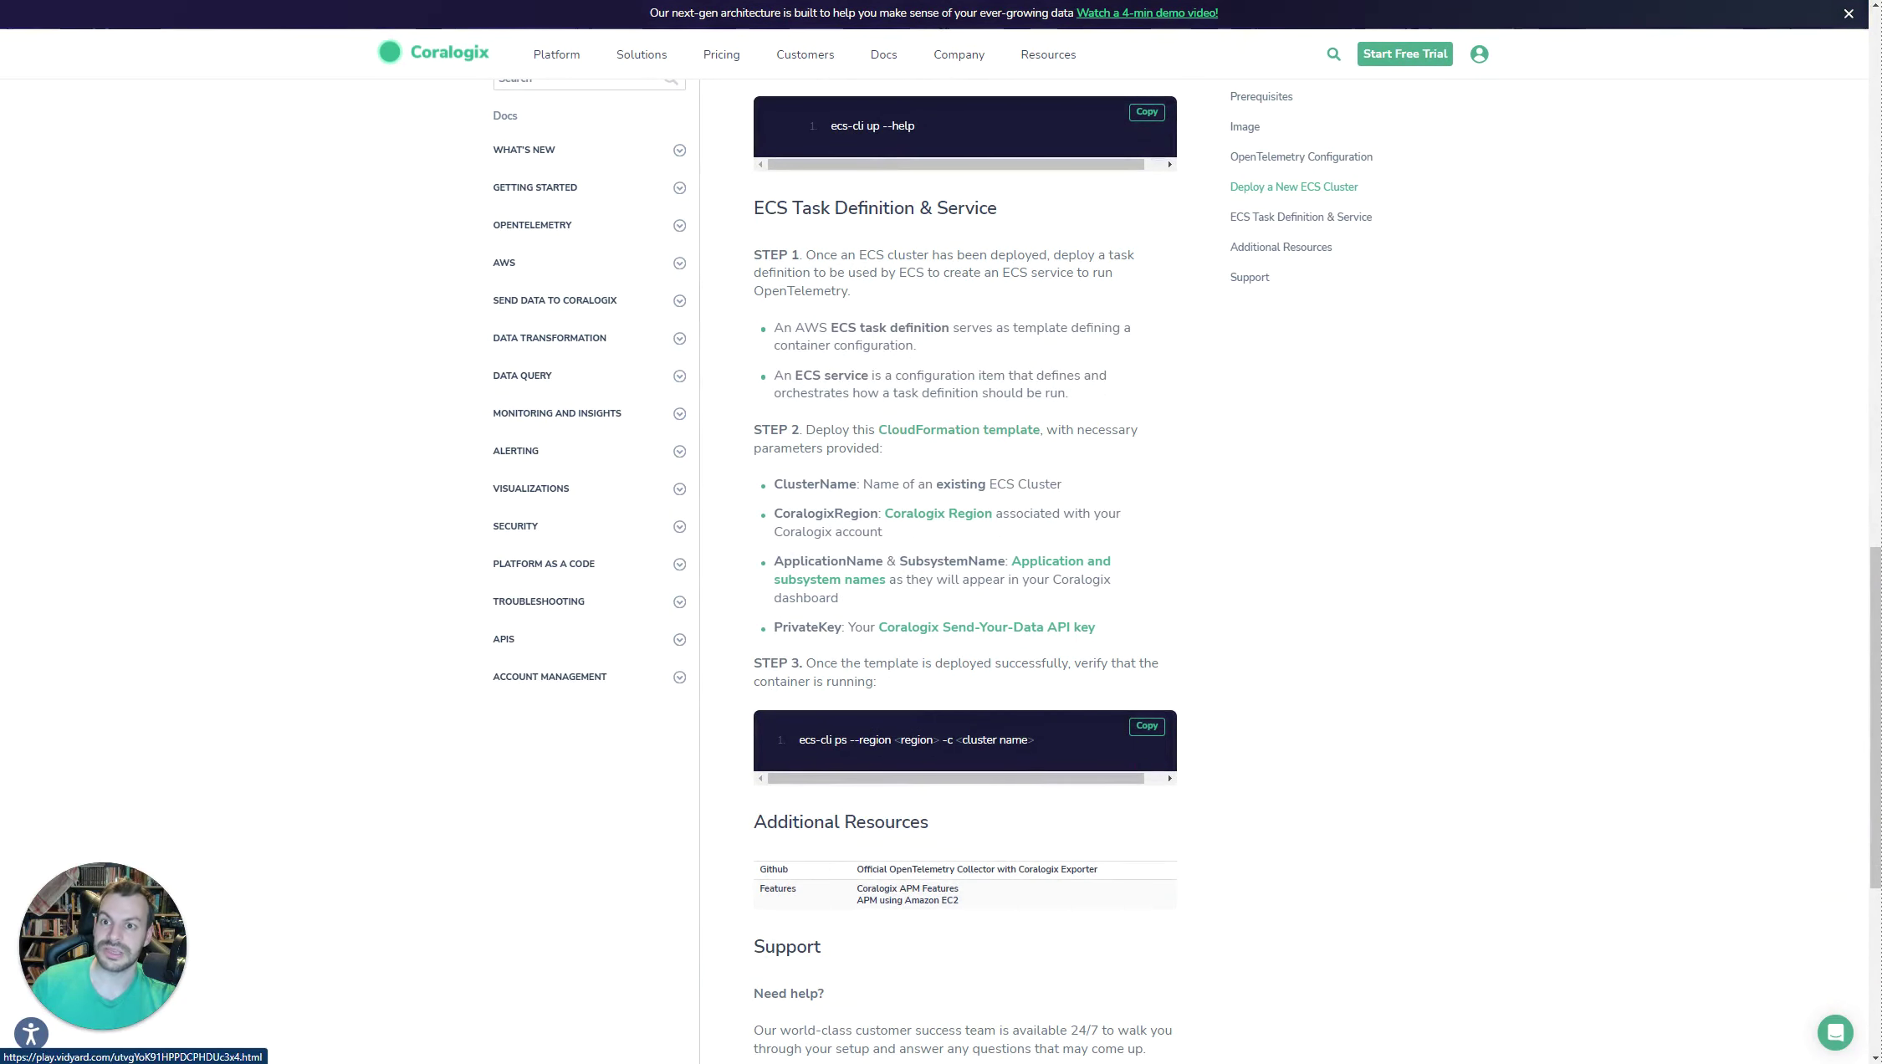
key(ctrl+Tab)
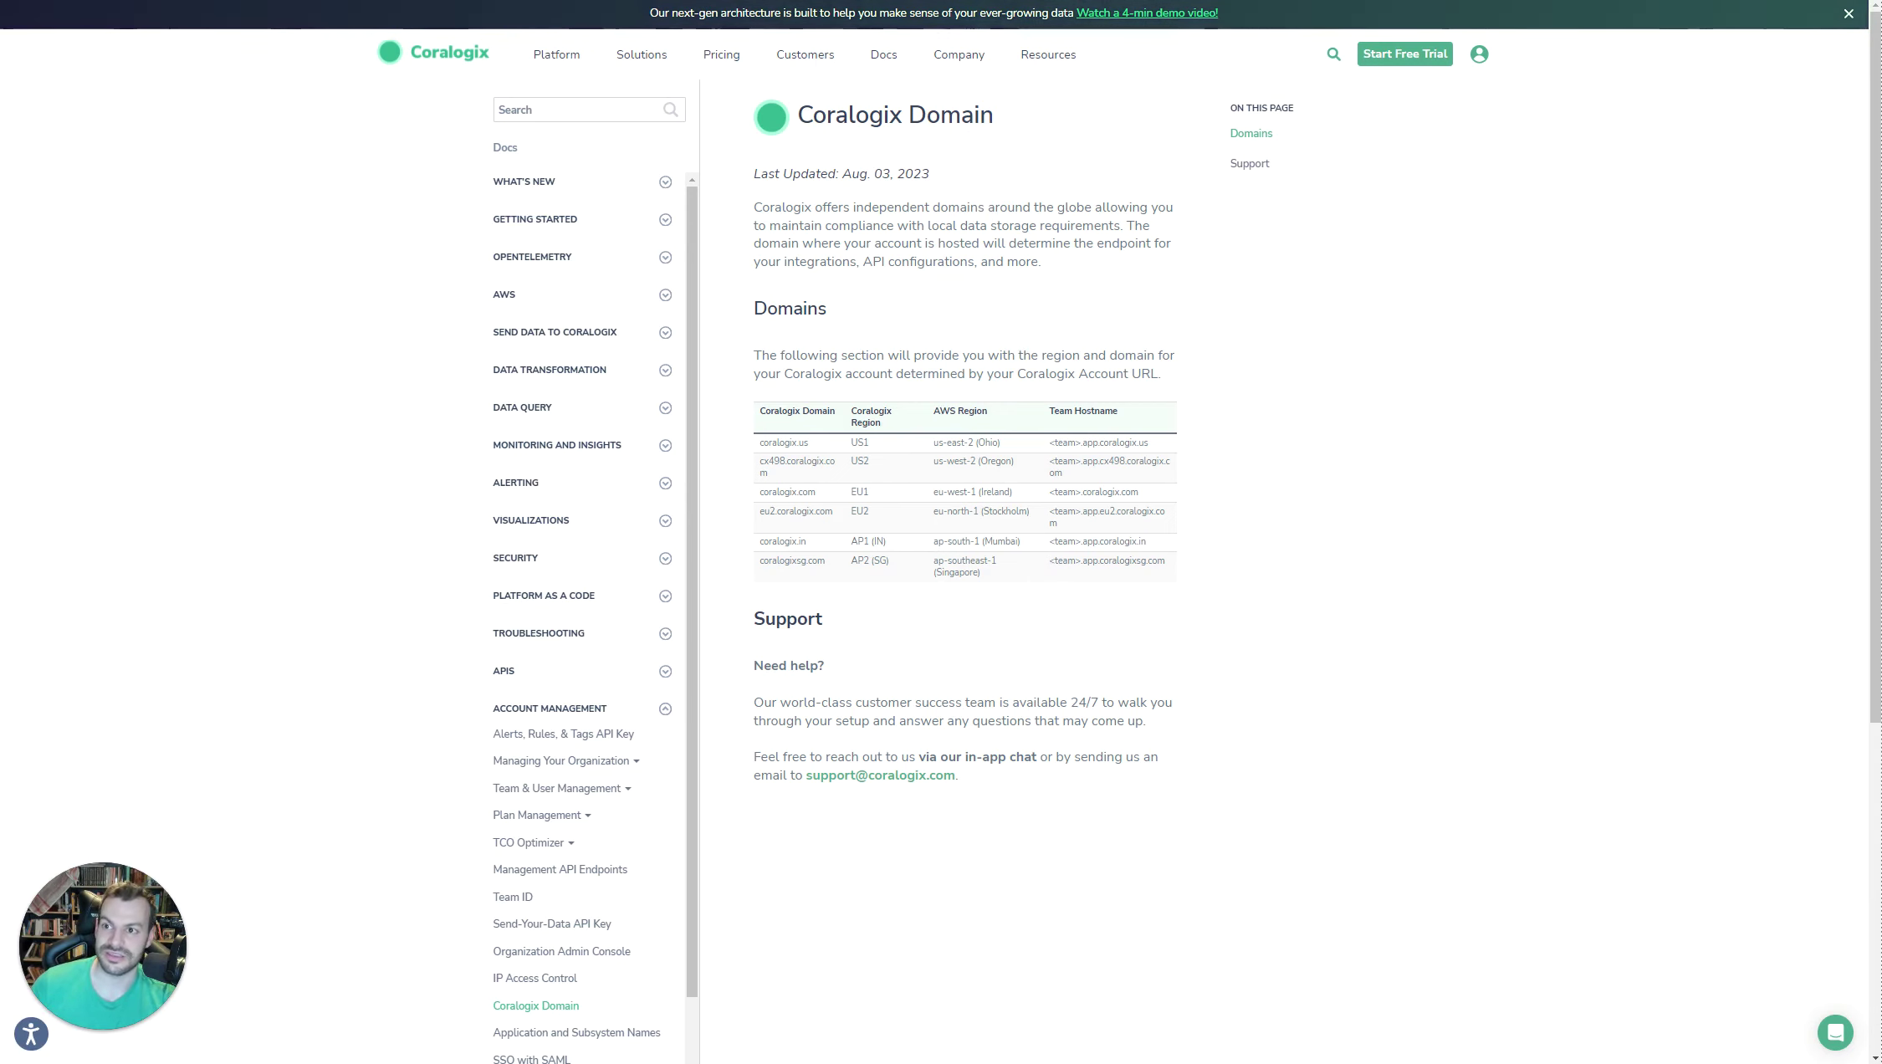
key(ctrl+Tab)
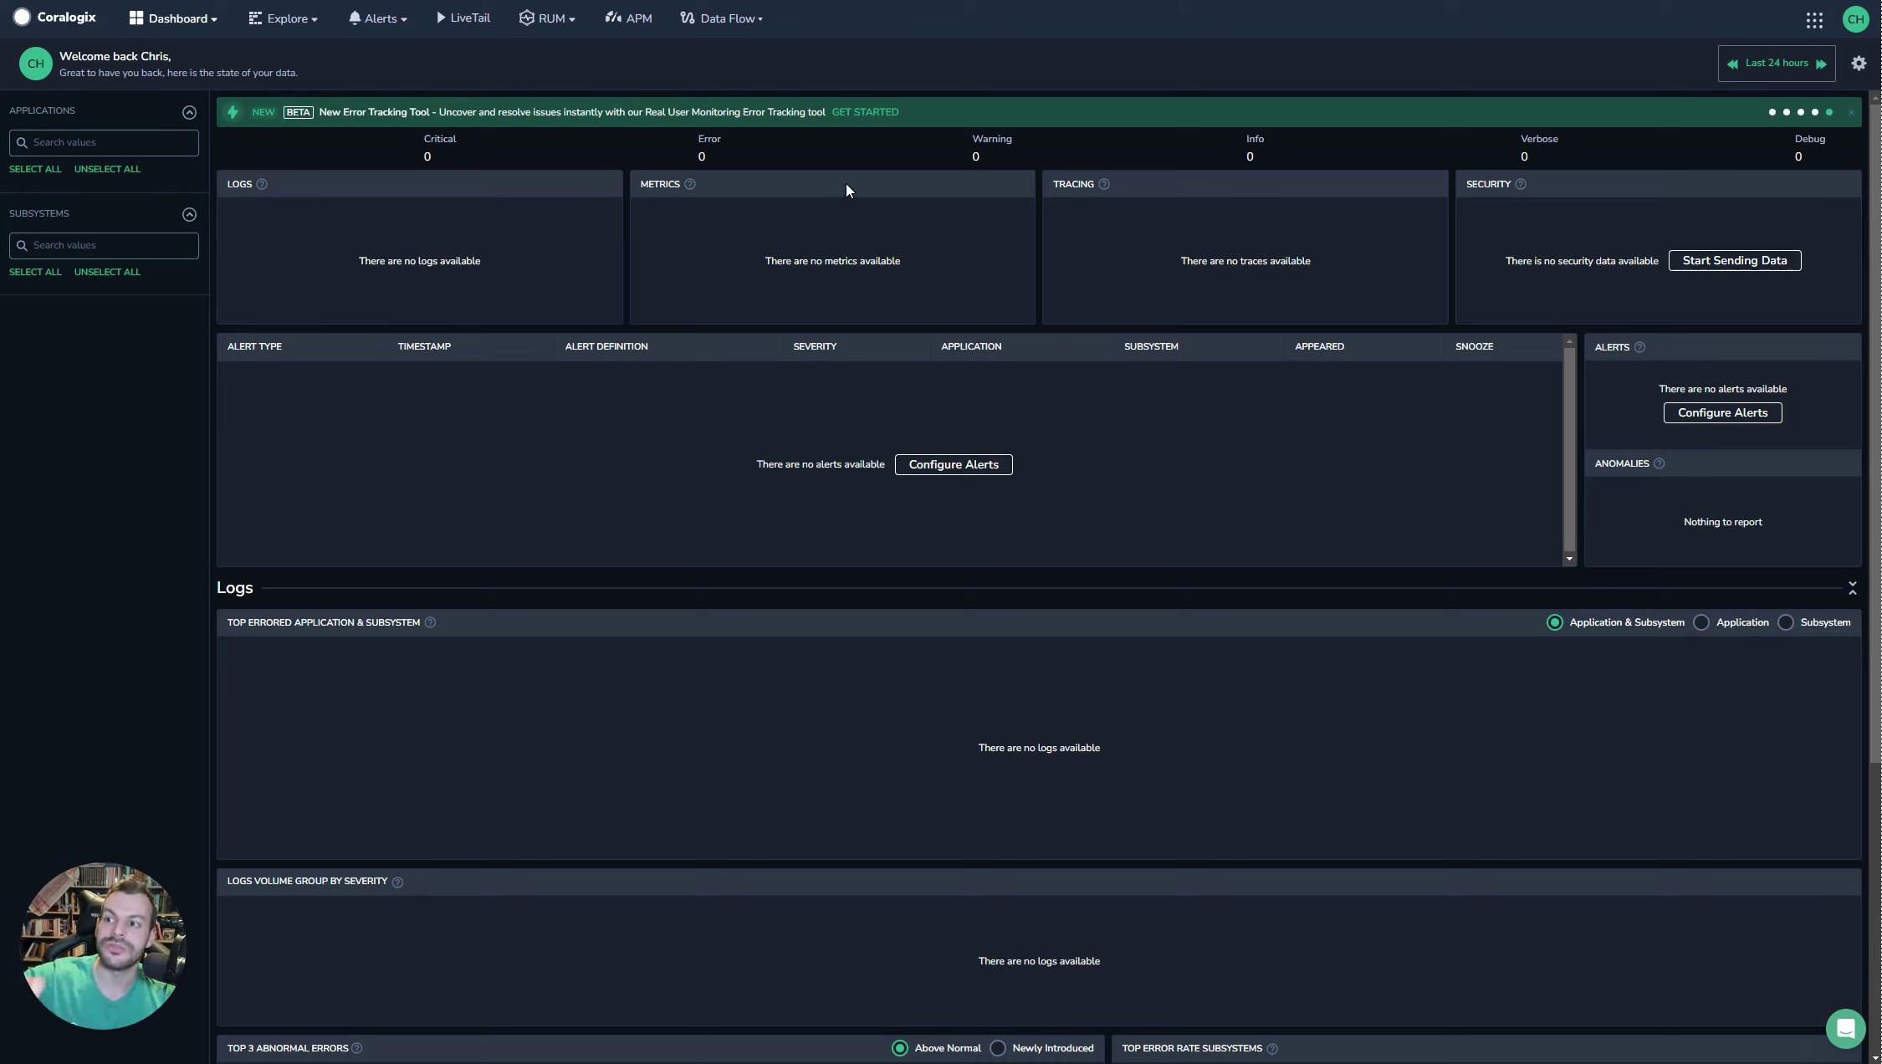
key(ctrl+Tab)
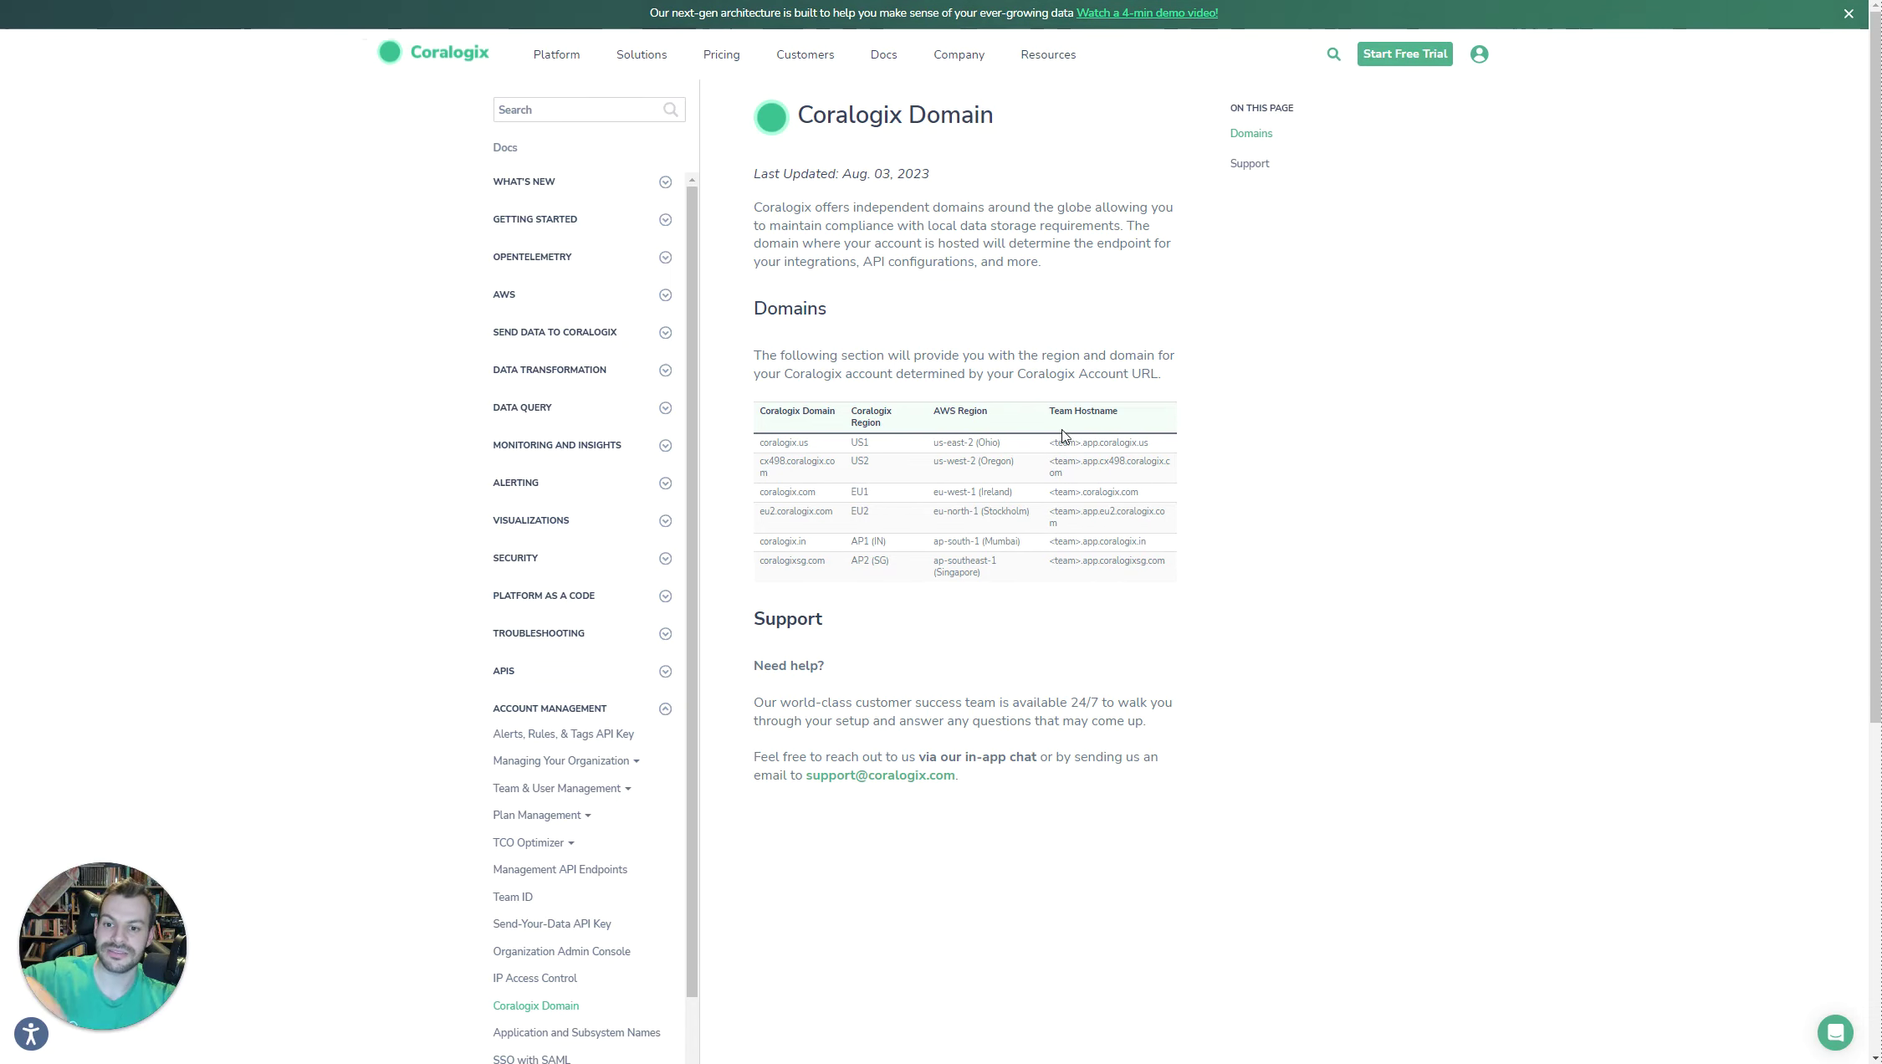
drag(1050, 493, 1081, 494)
click(1086, 495)
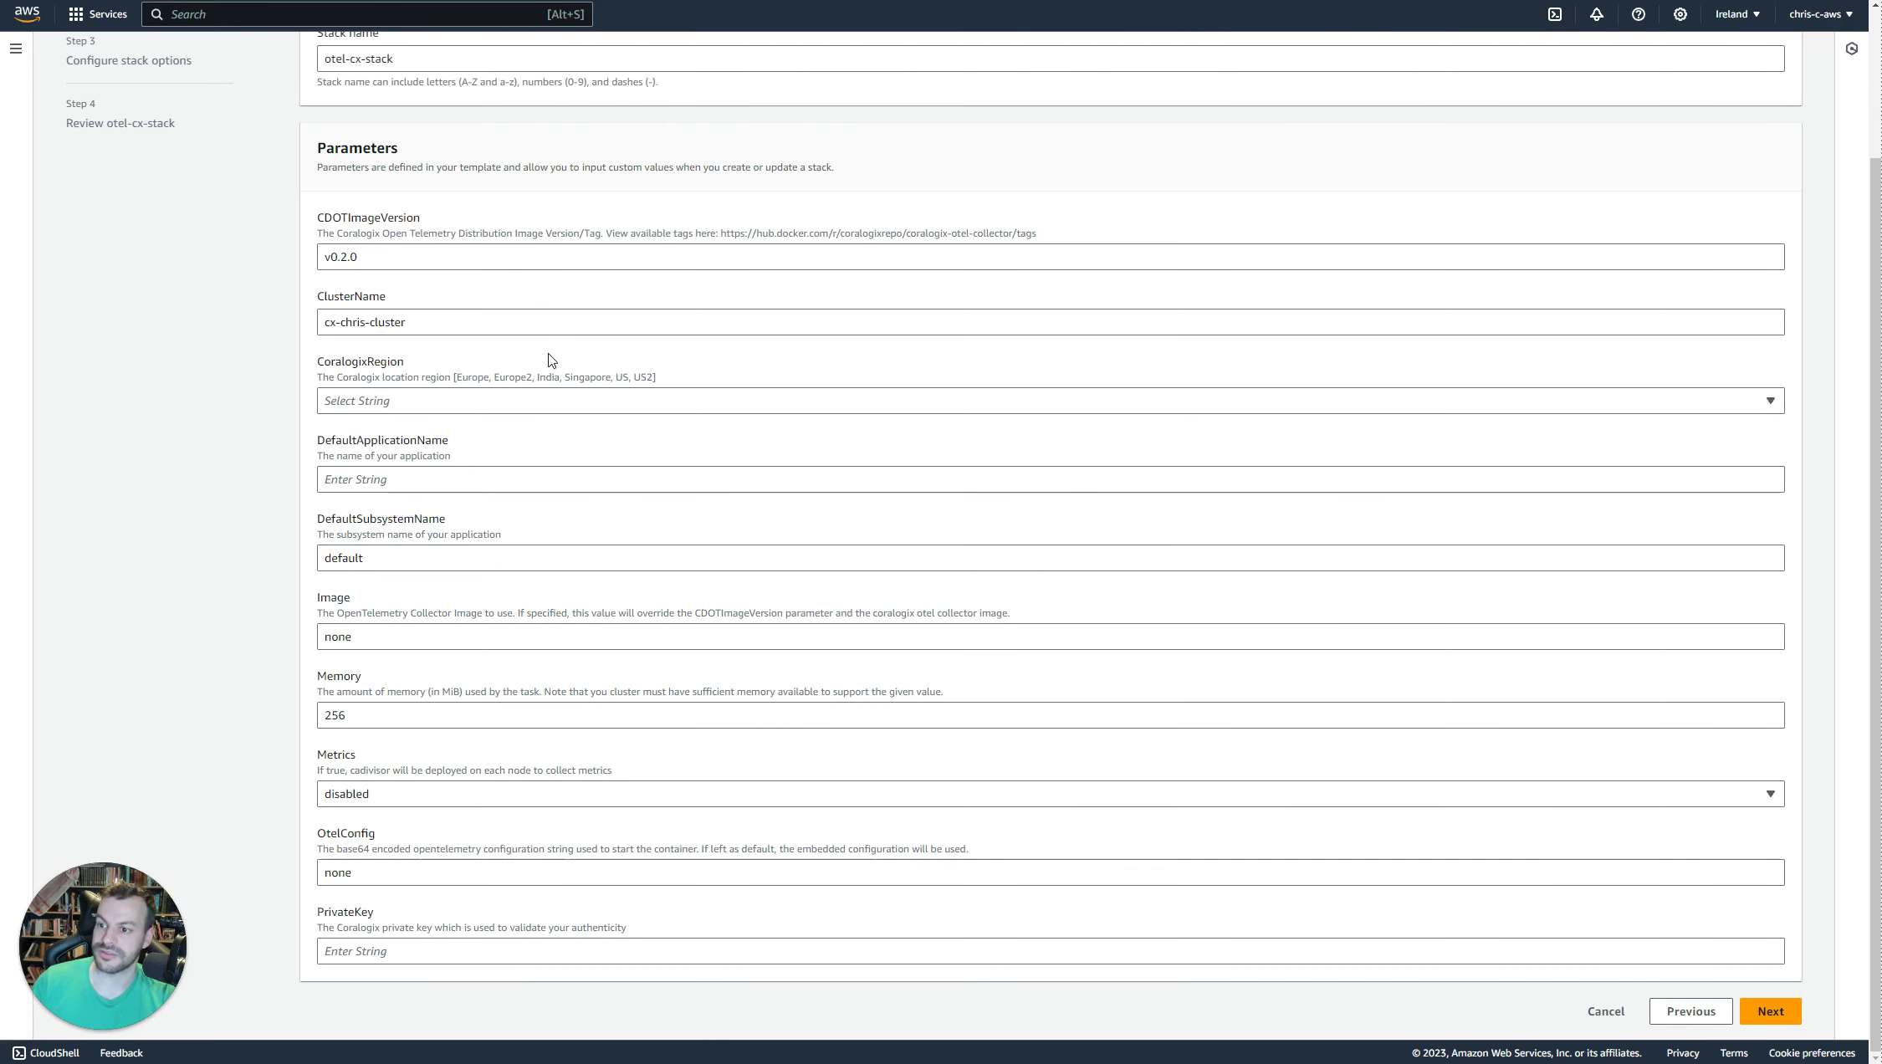
Back in the AWS stack parameters, set CoralogixRegion to Europe and DefaultApplicationName to ecs-otel-deployment.
click(527, 402)
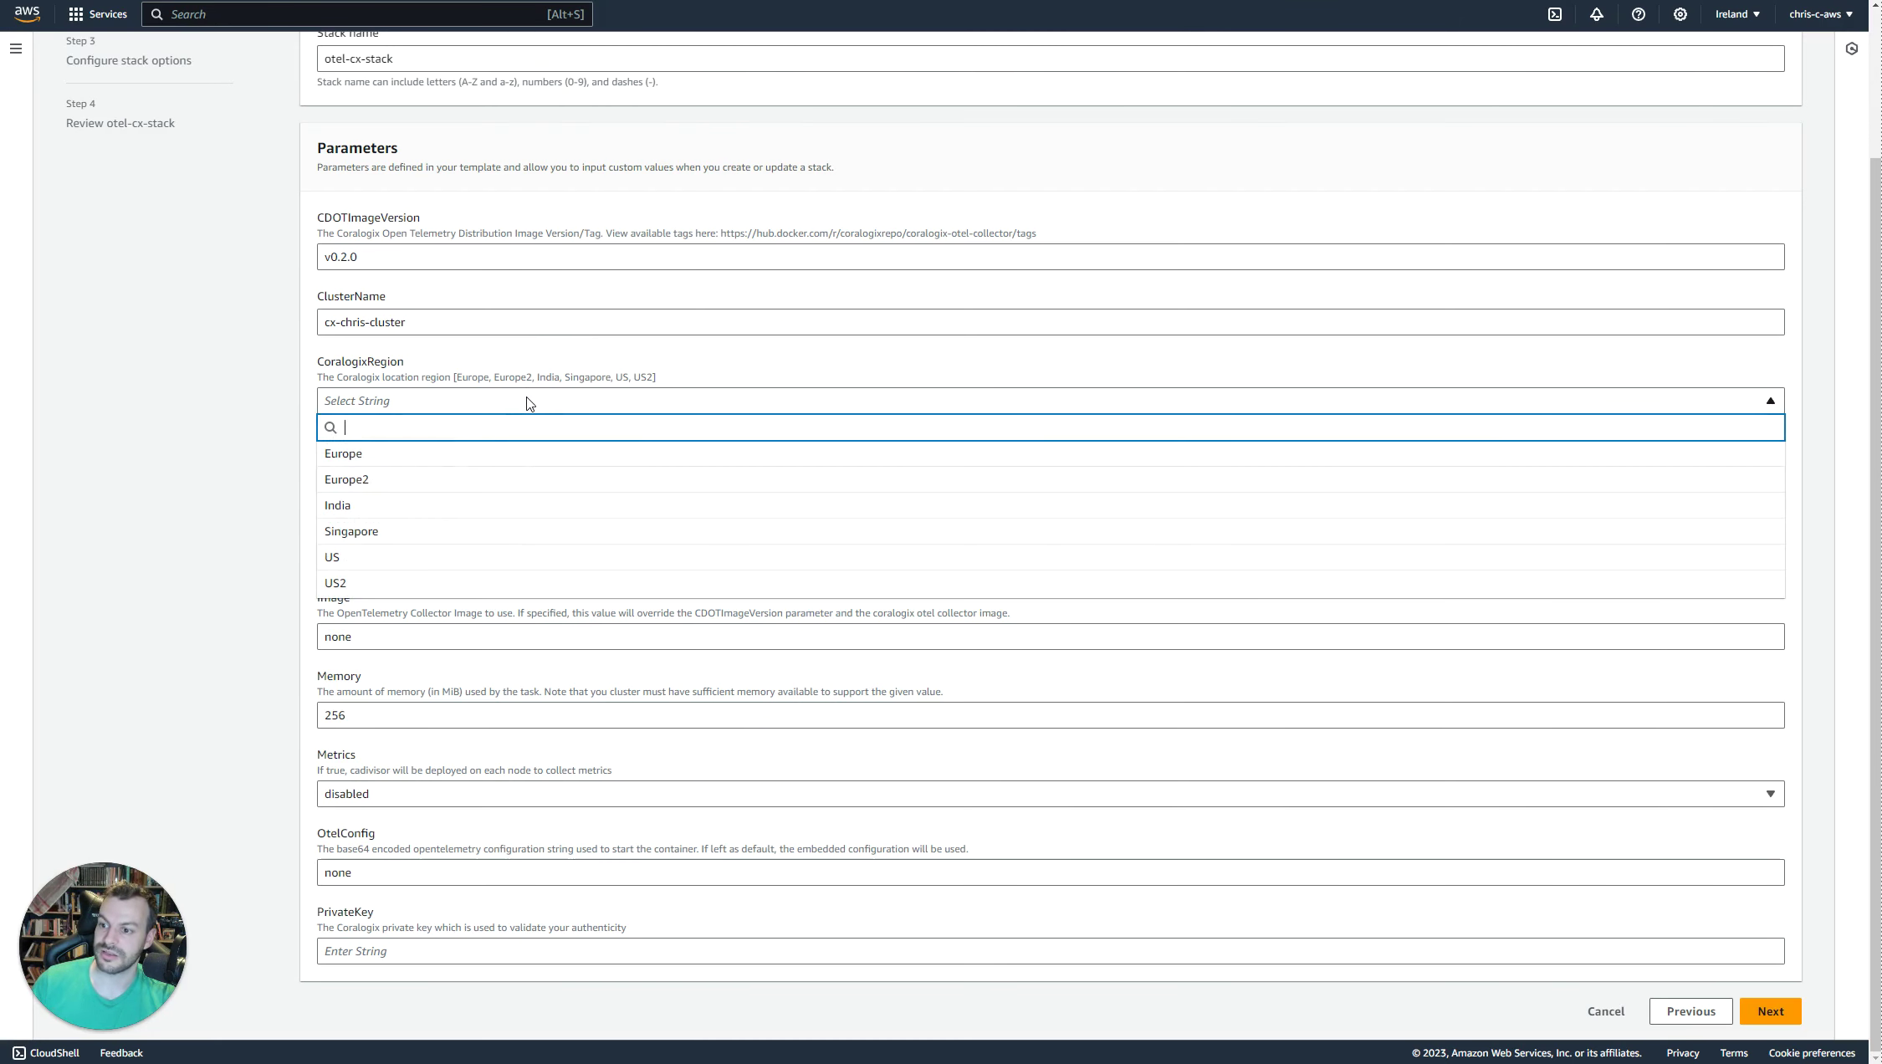
click(423, 461)
click(362, 485)
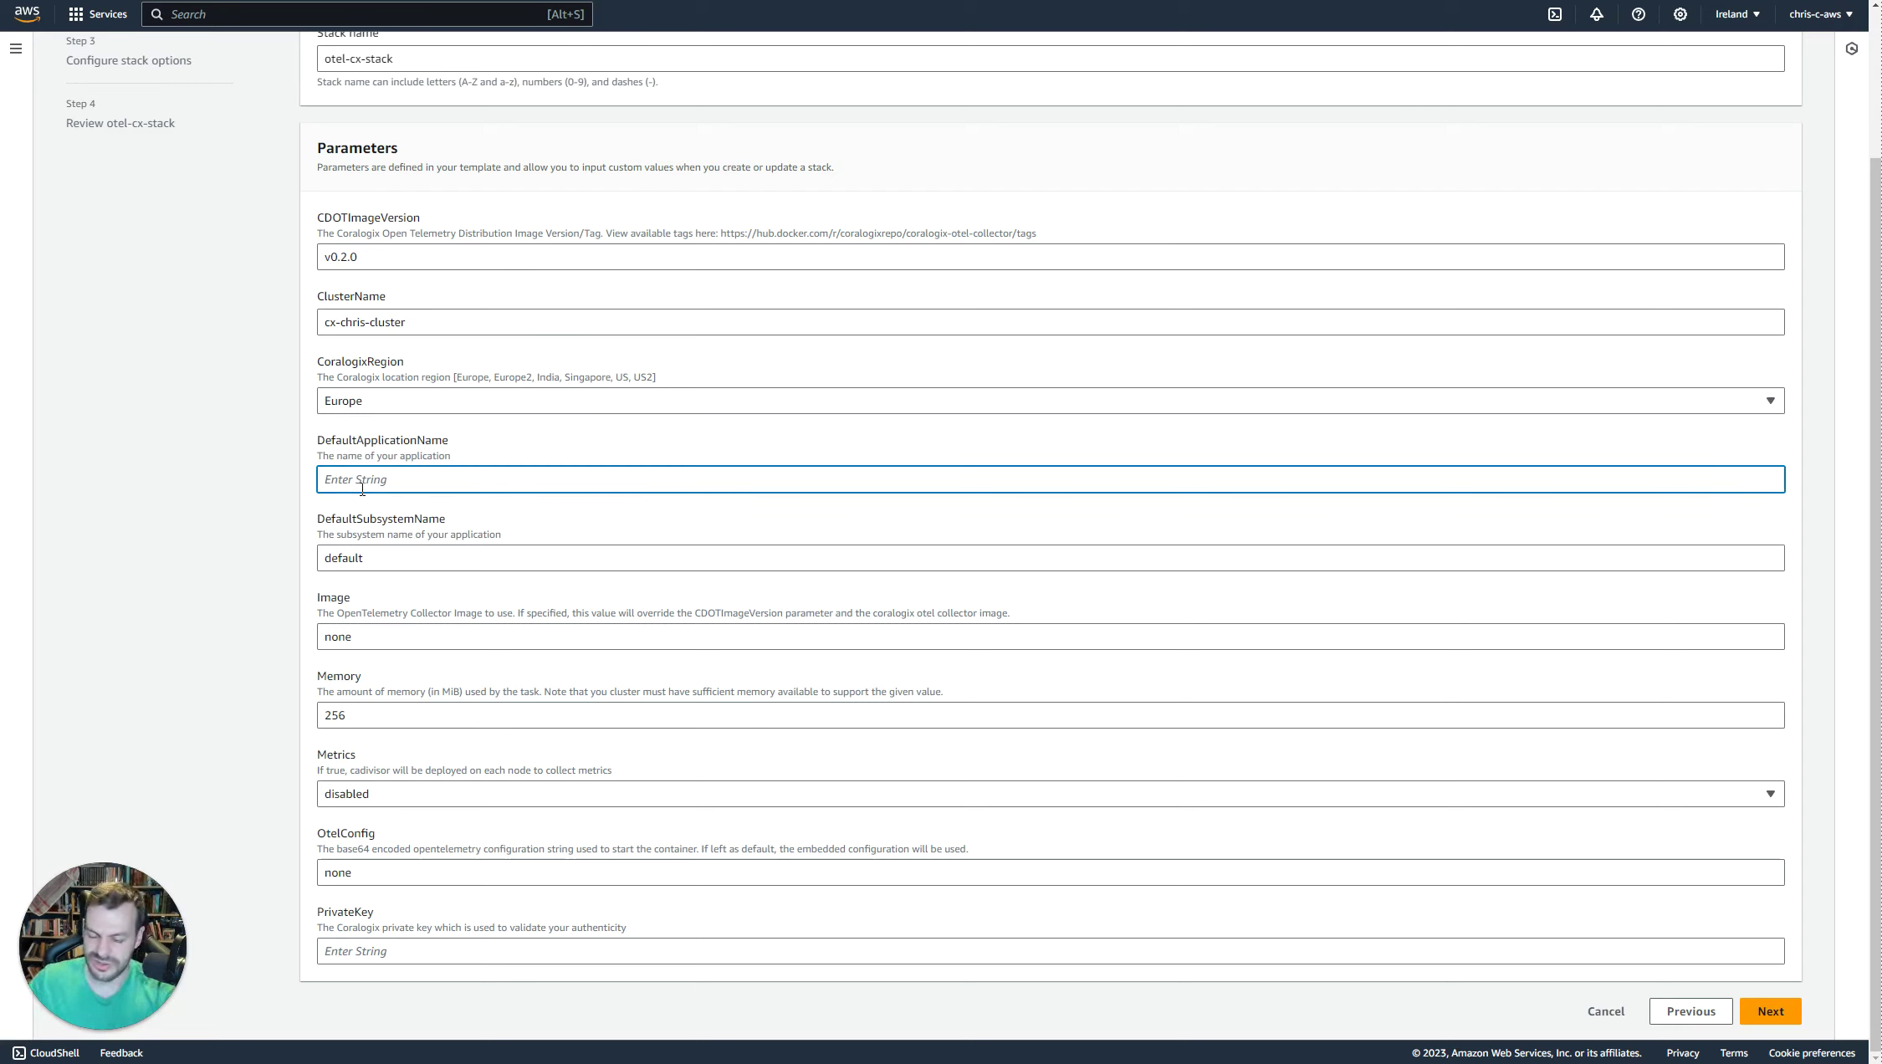
text(ecs-)
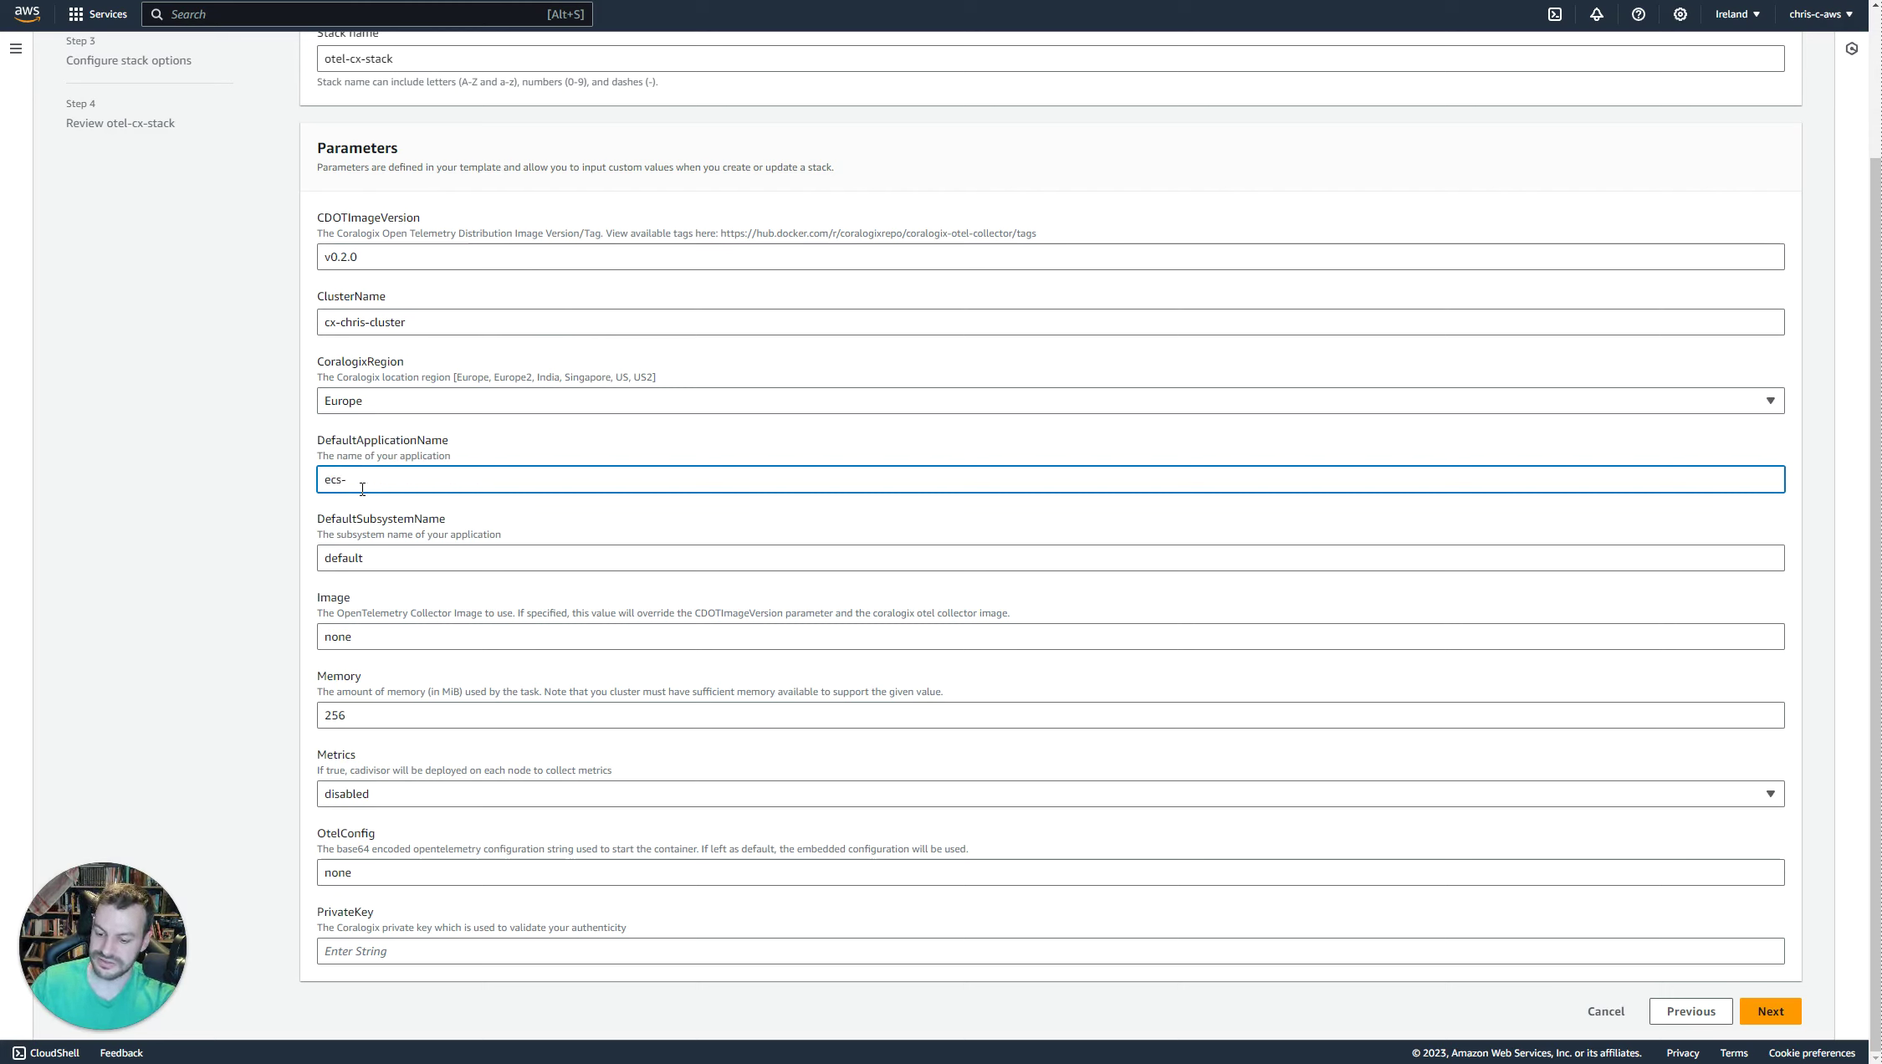
text(otel-deployment)
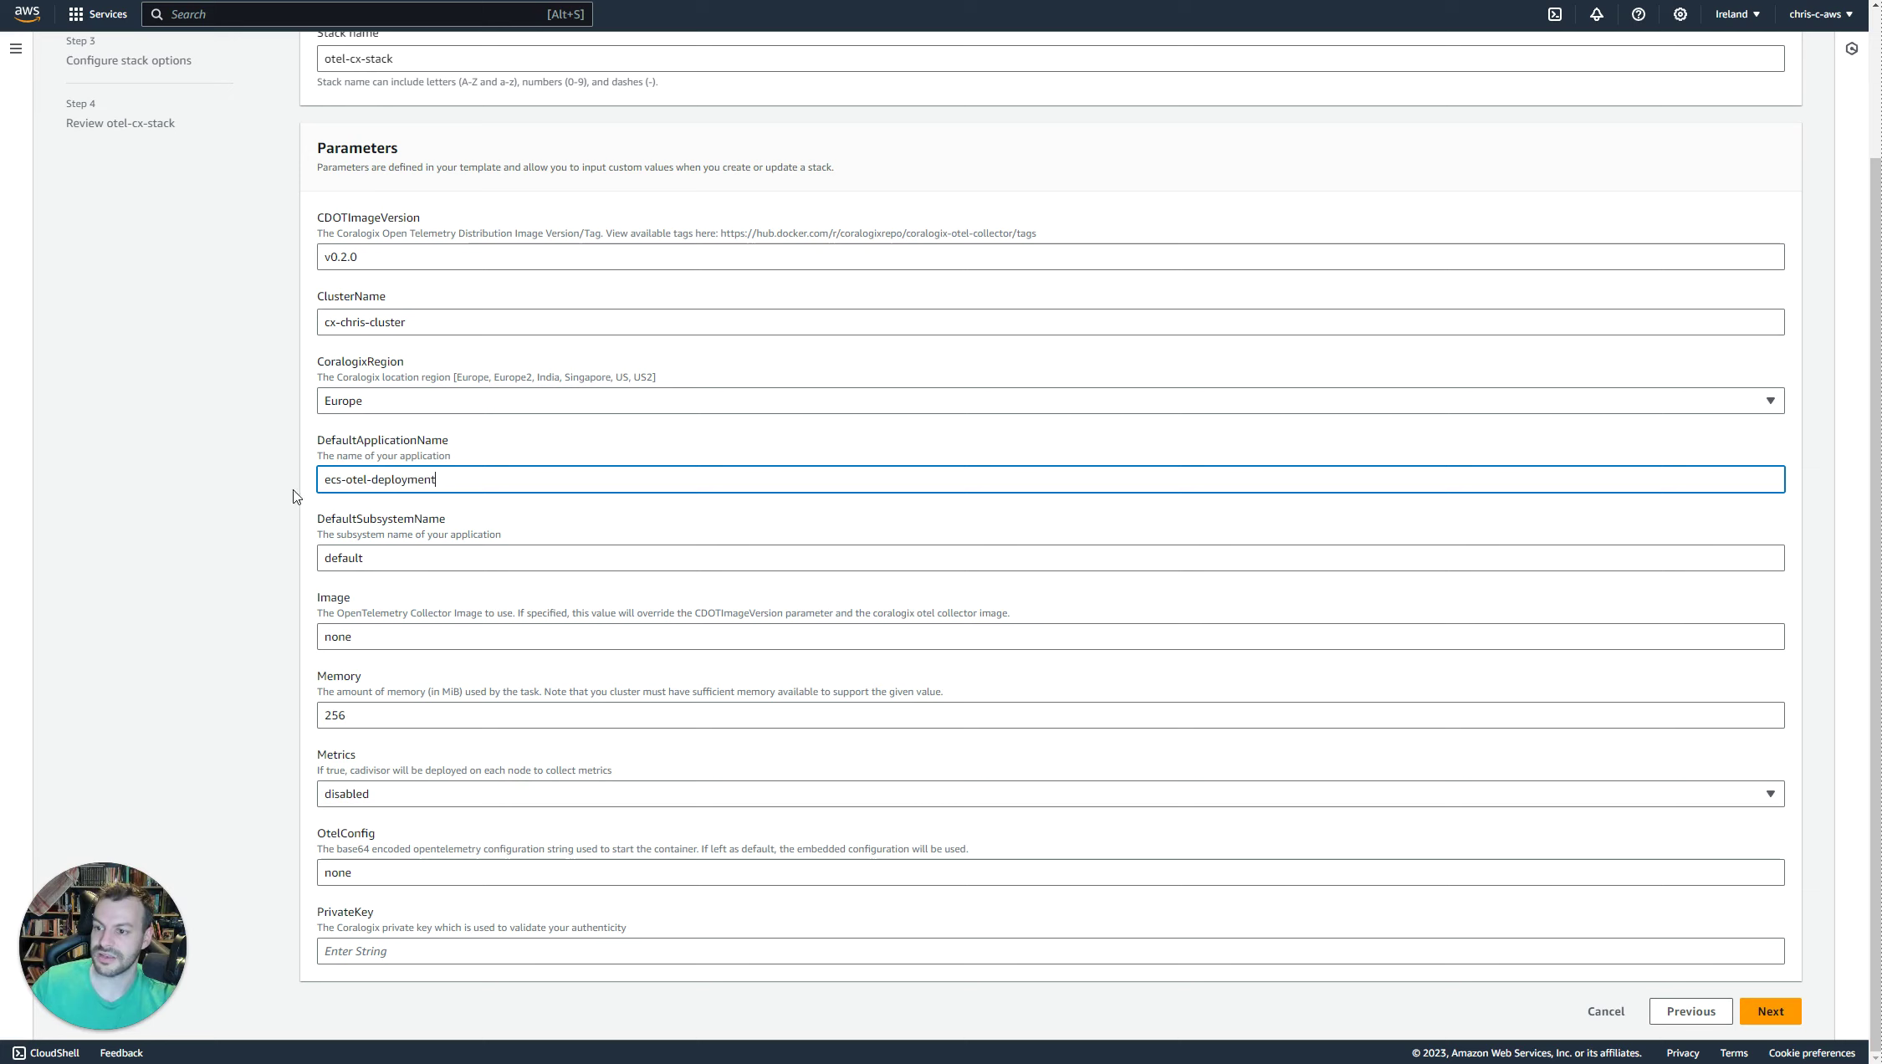
click(242, 501)
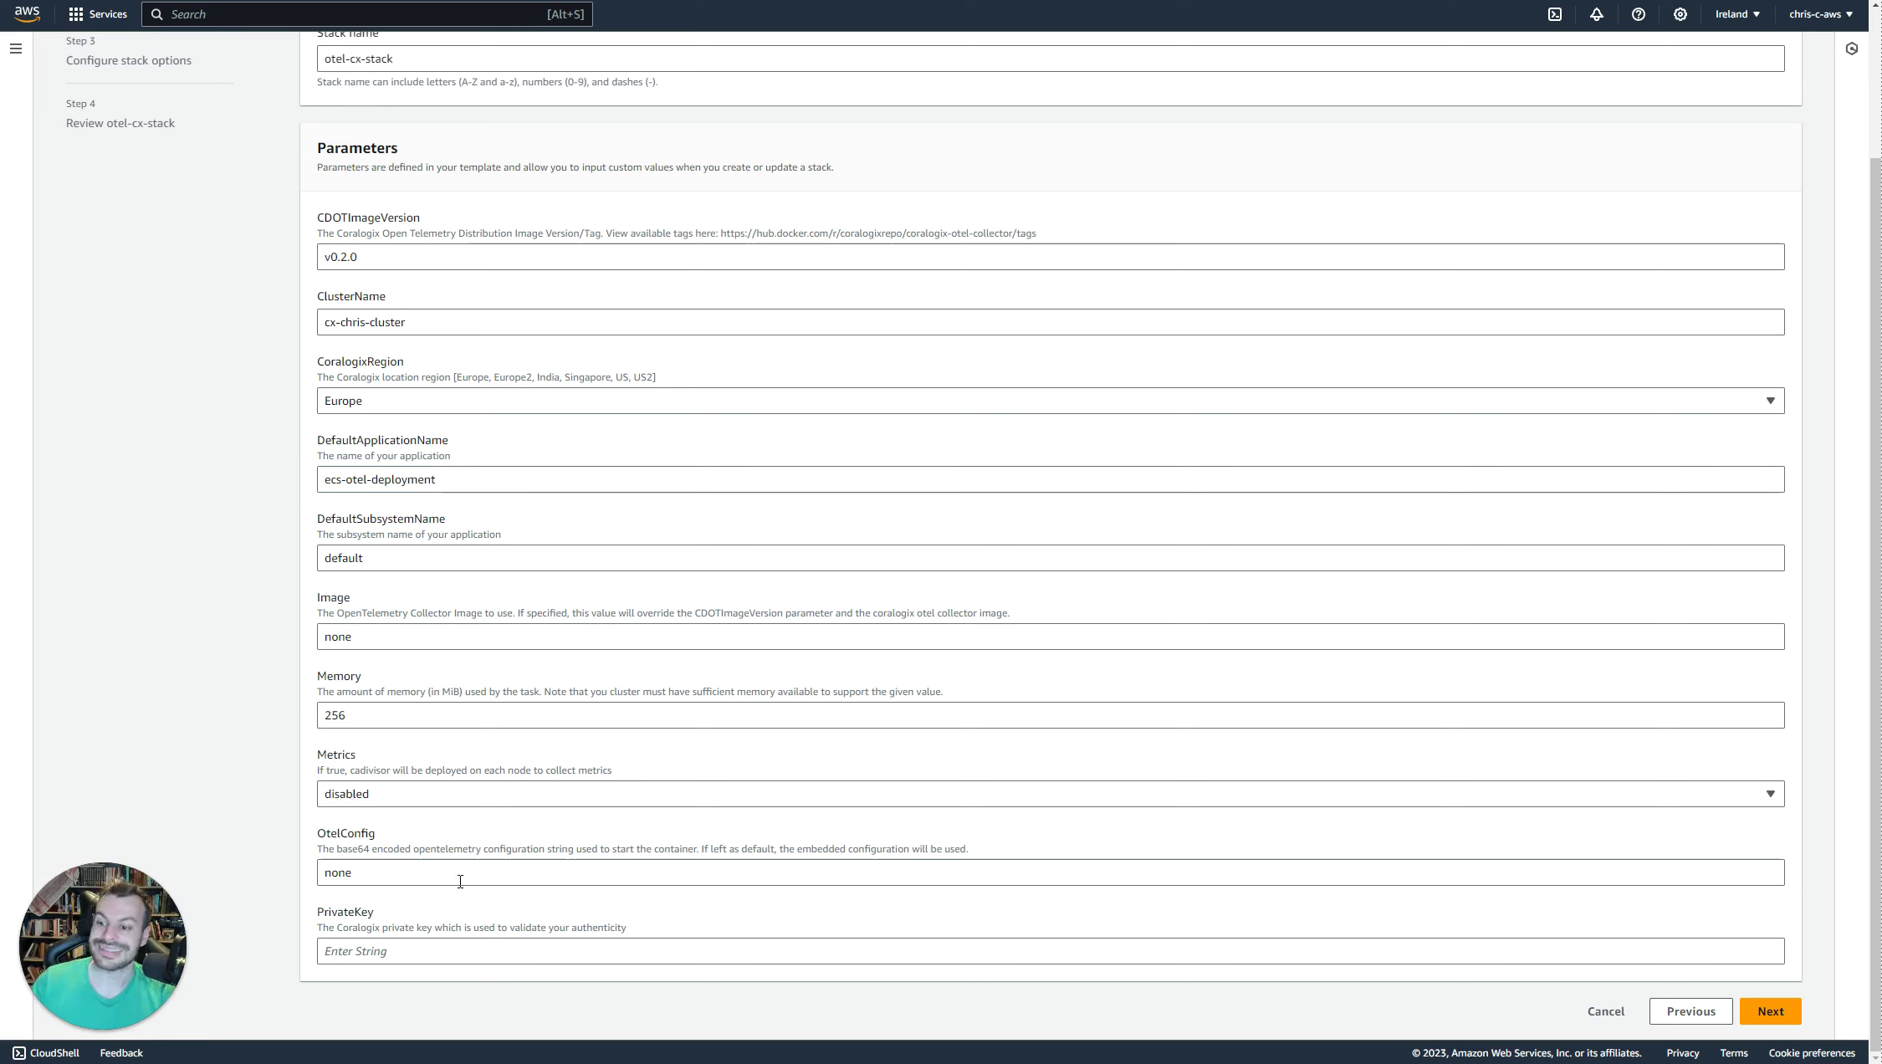
In Coralogix, create a Send Your Data API key named otel-ecs-key and copy its value.
click(432, 957)
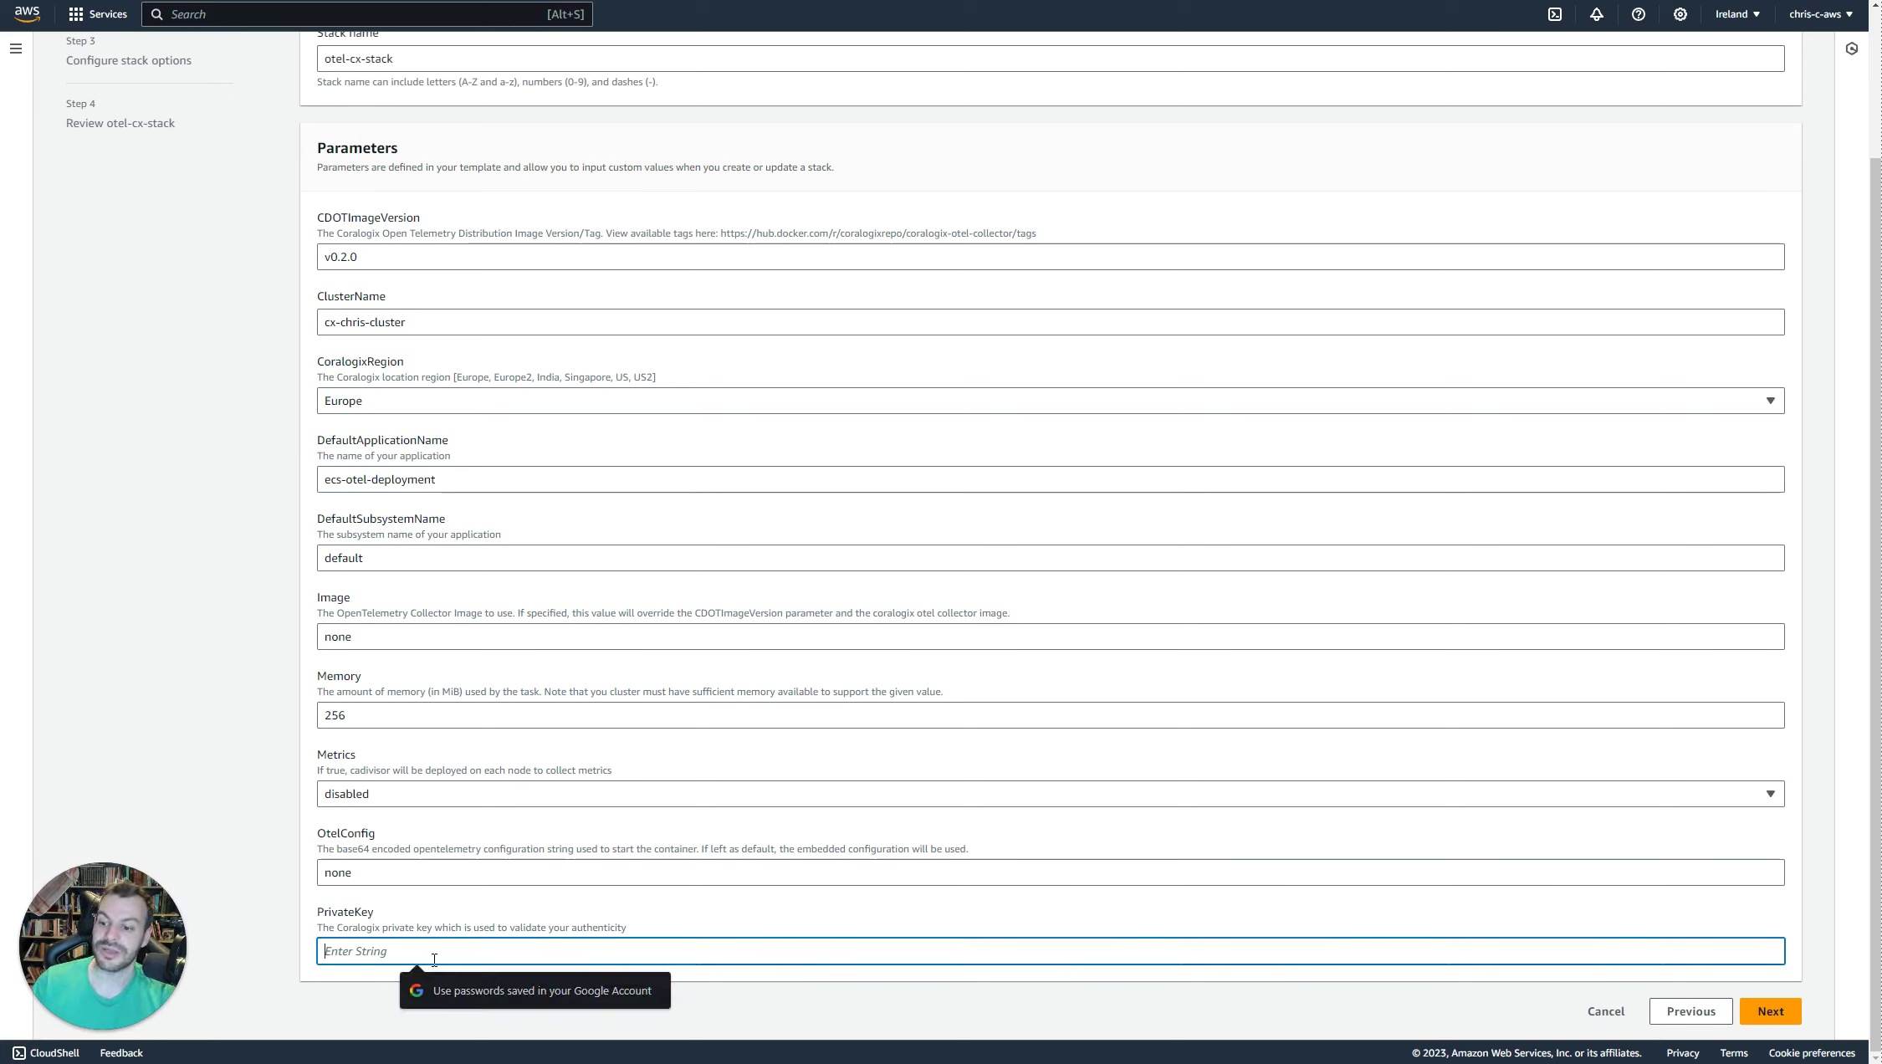
click(306, 918)
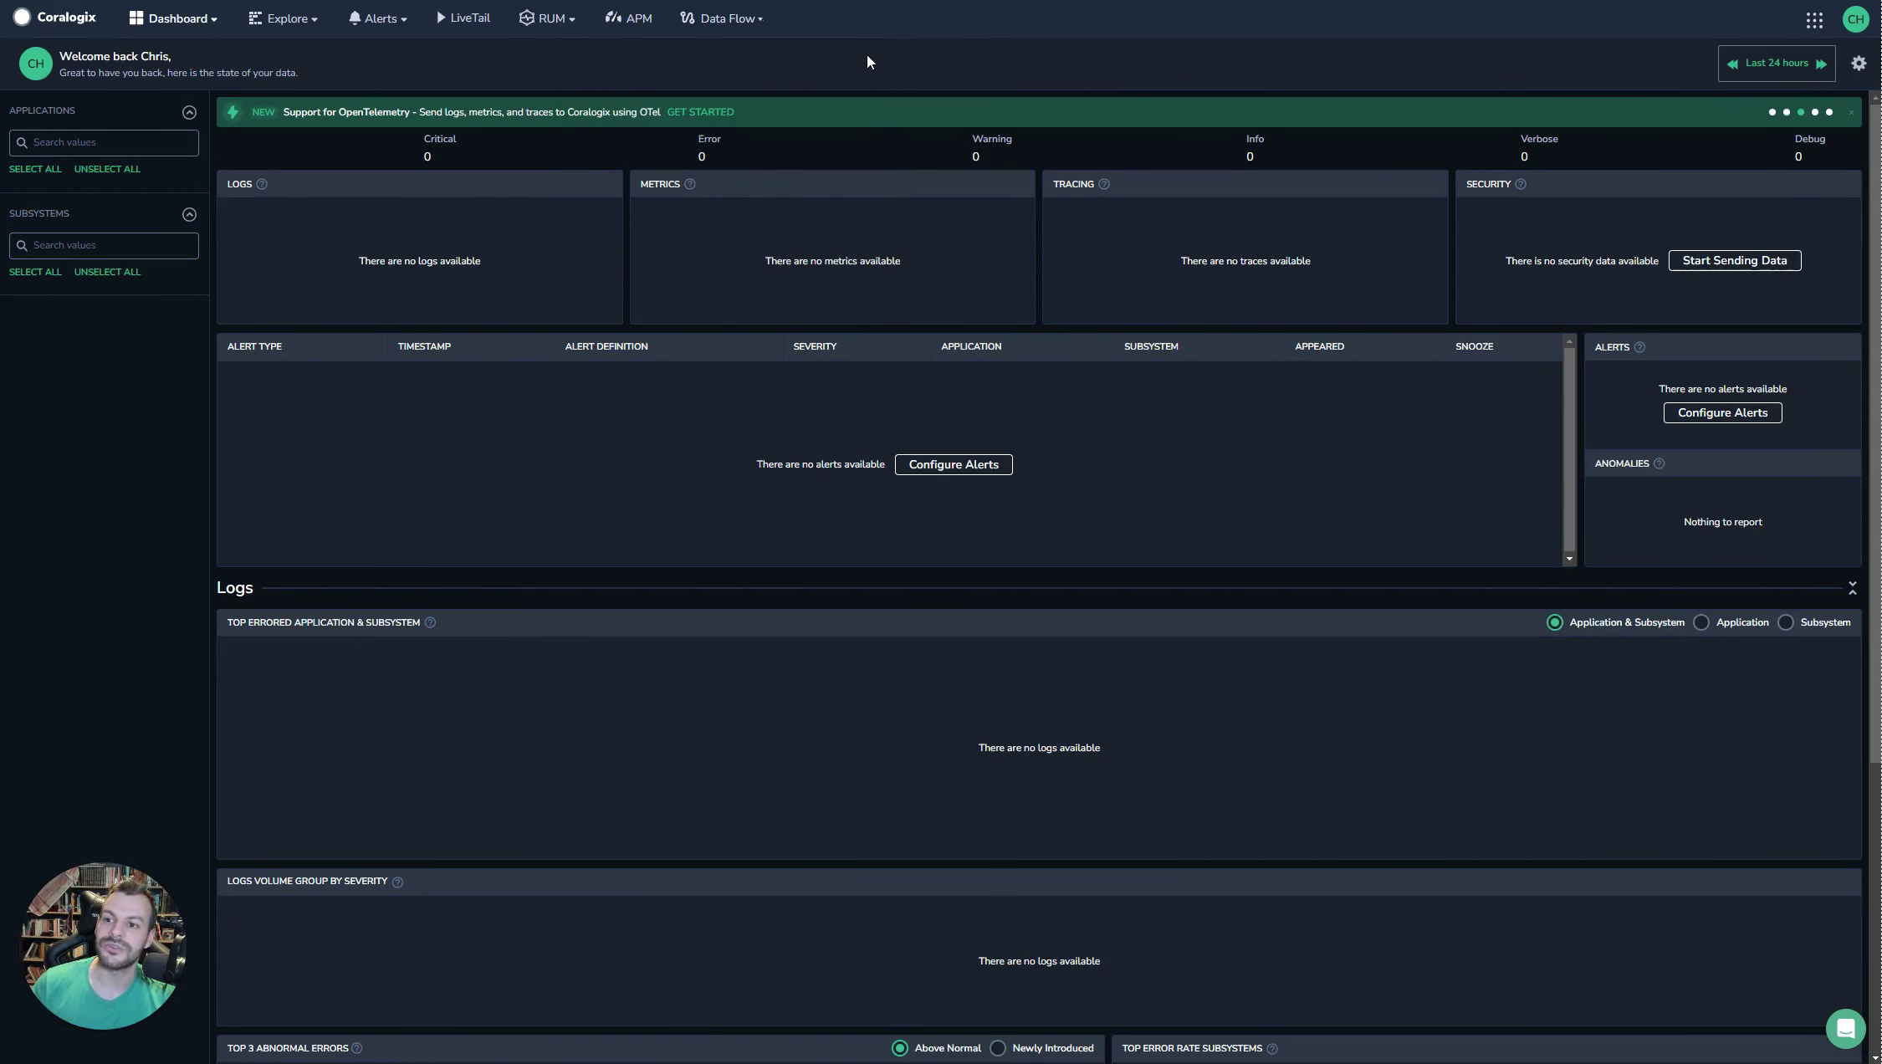
mouse_move(726, 19)
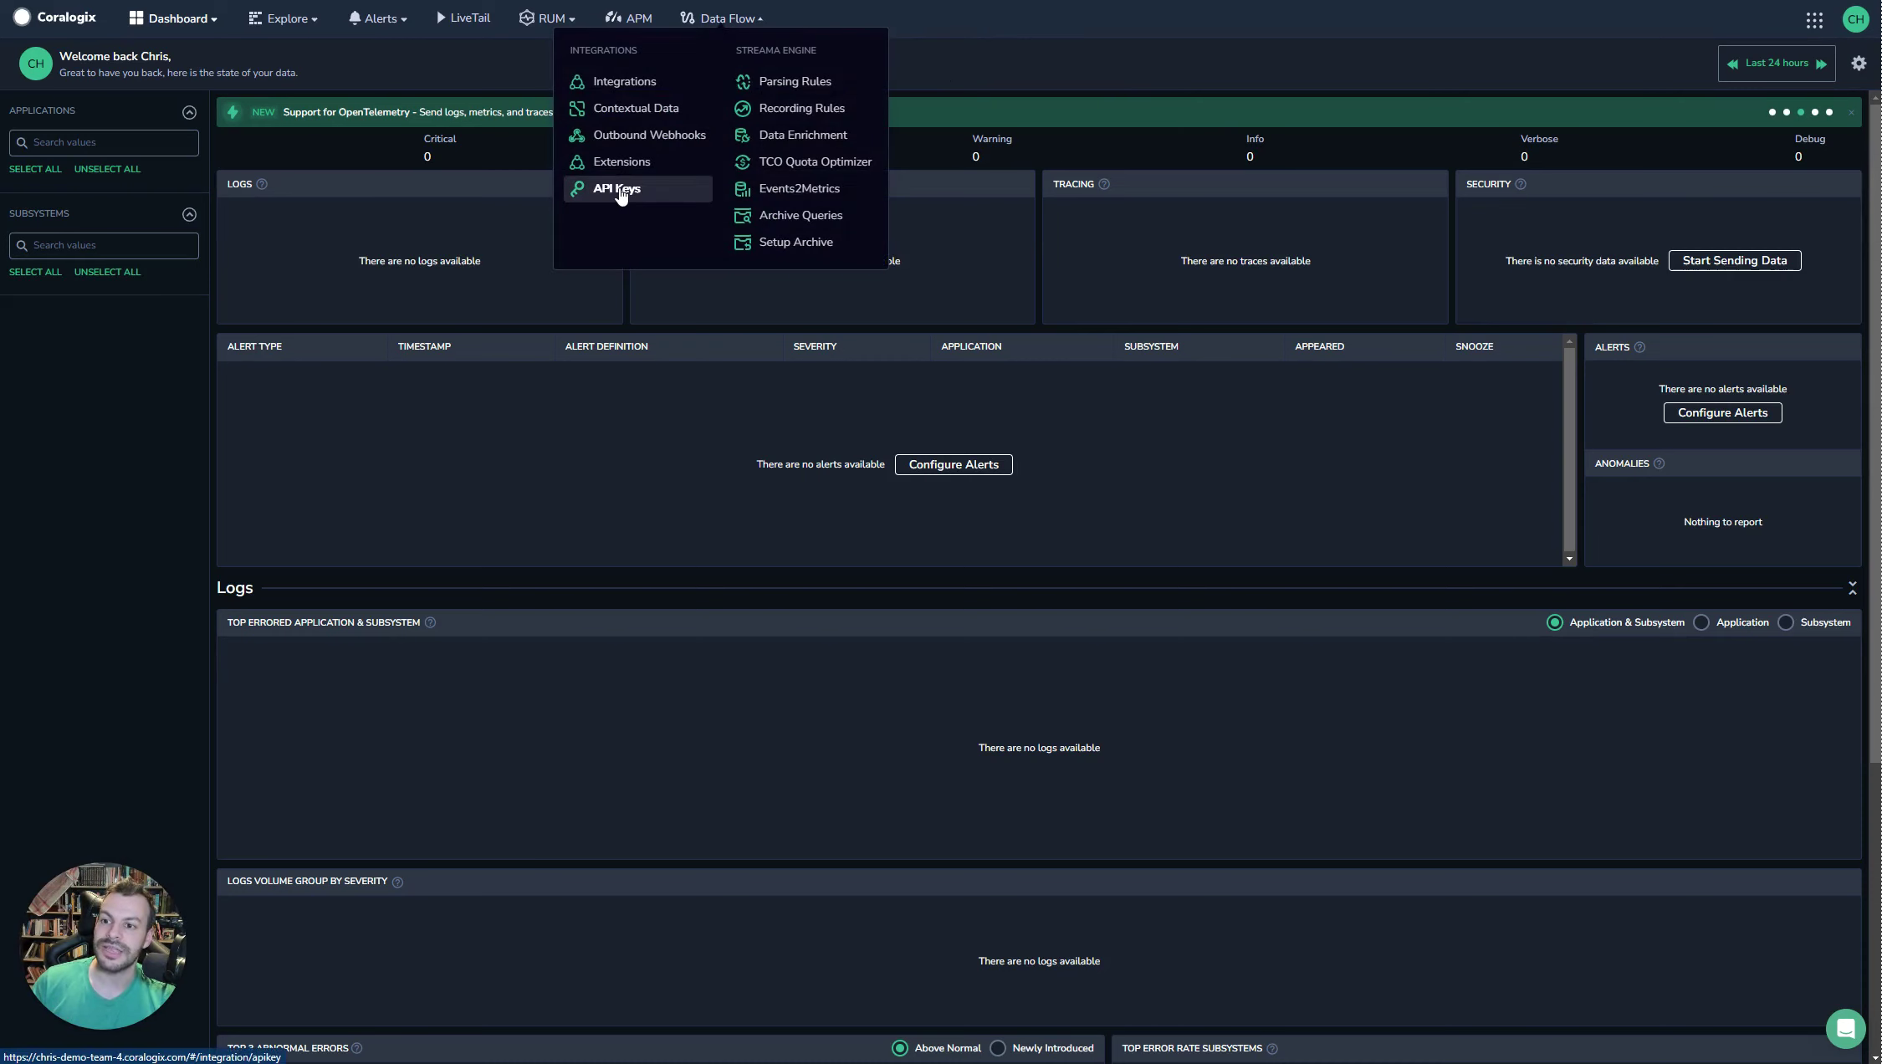
click(627, 192)
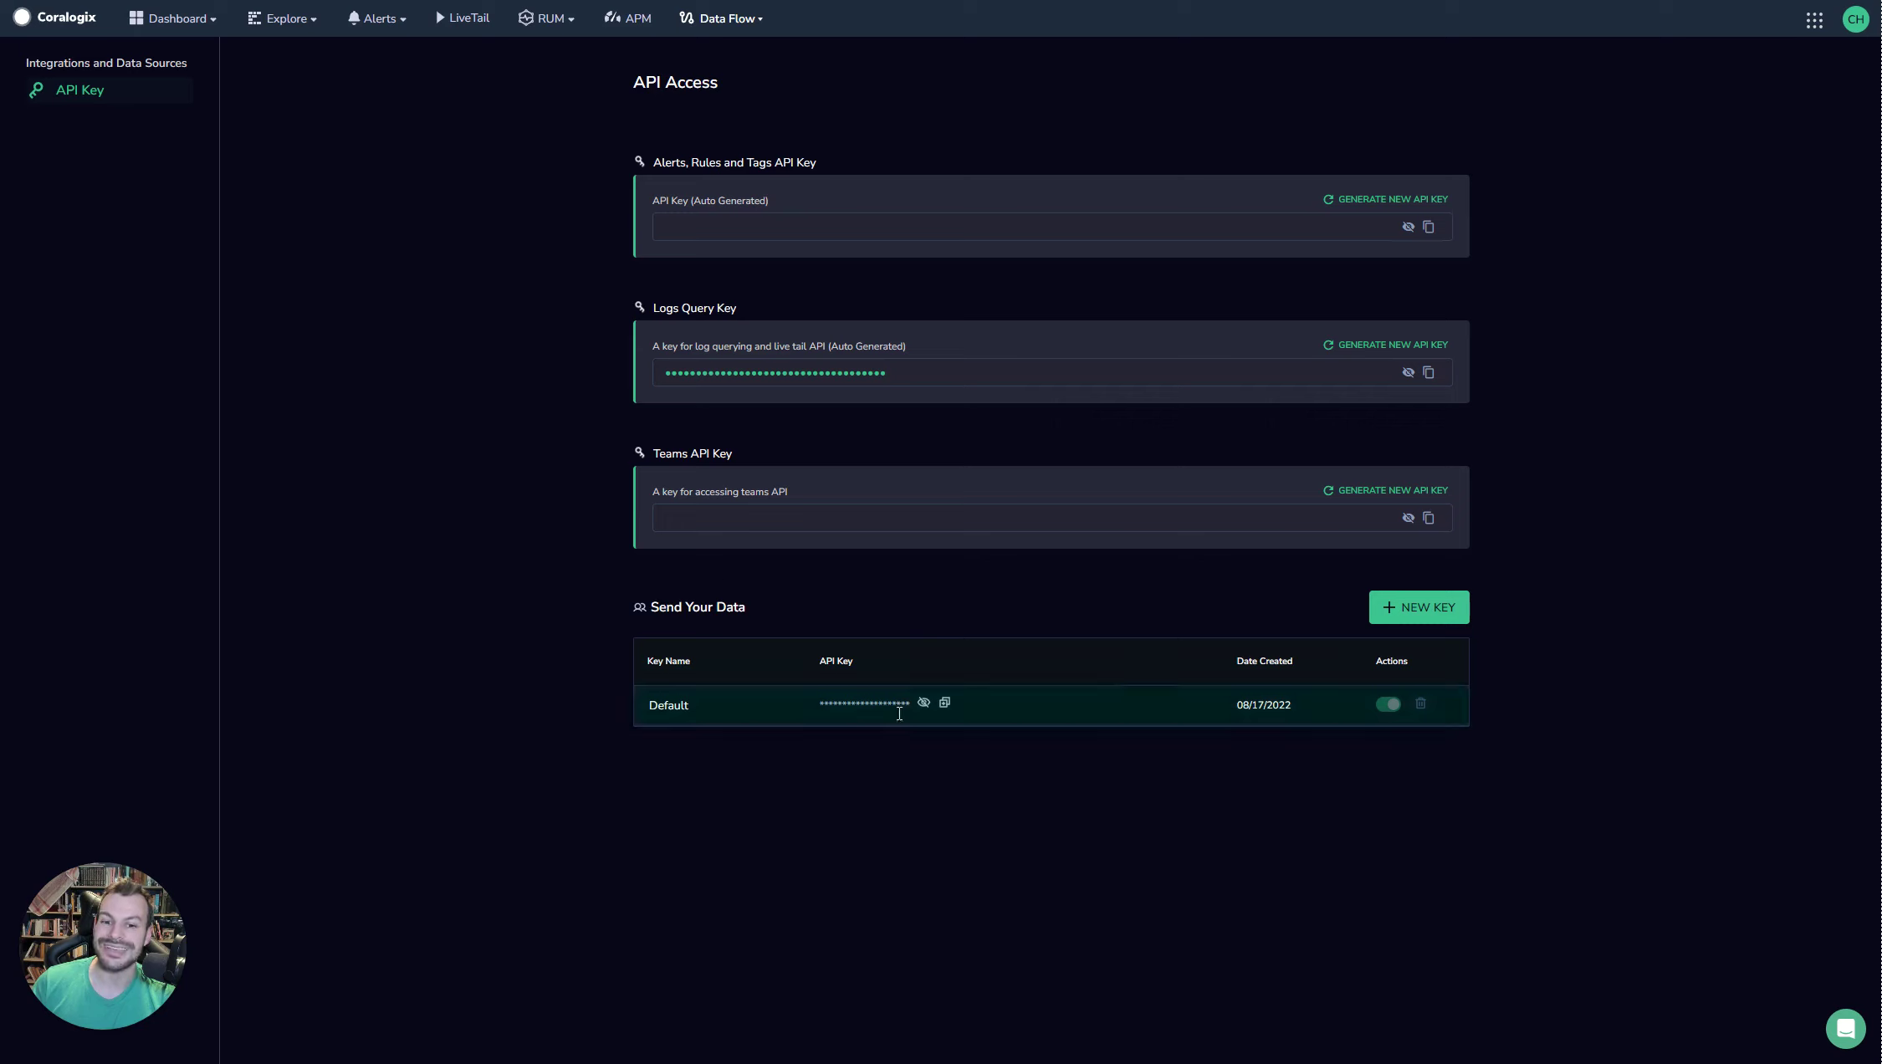
click(1419, 613)
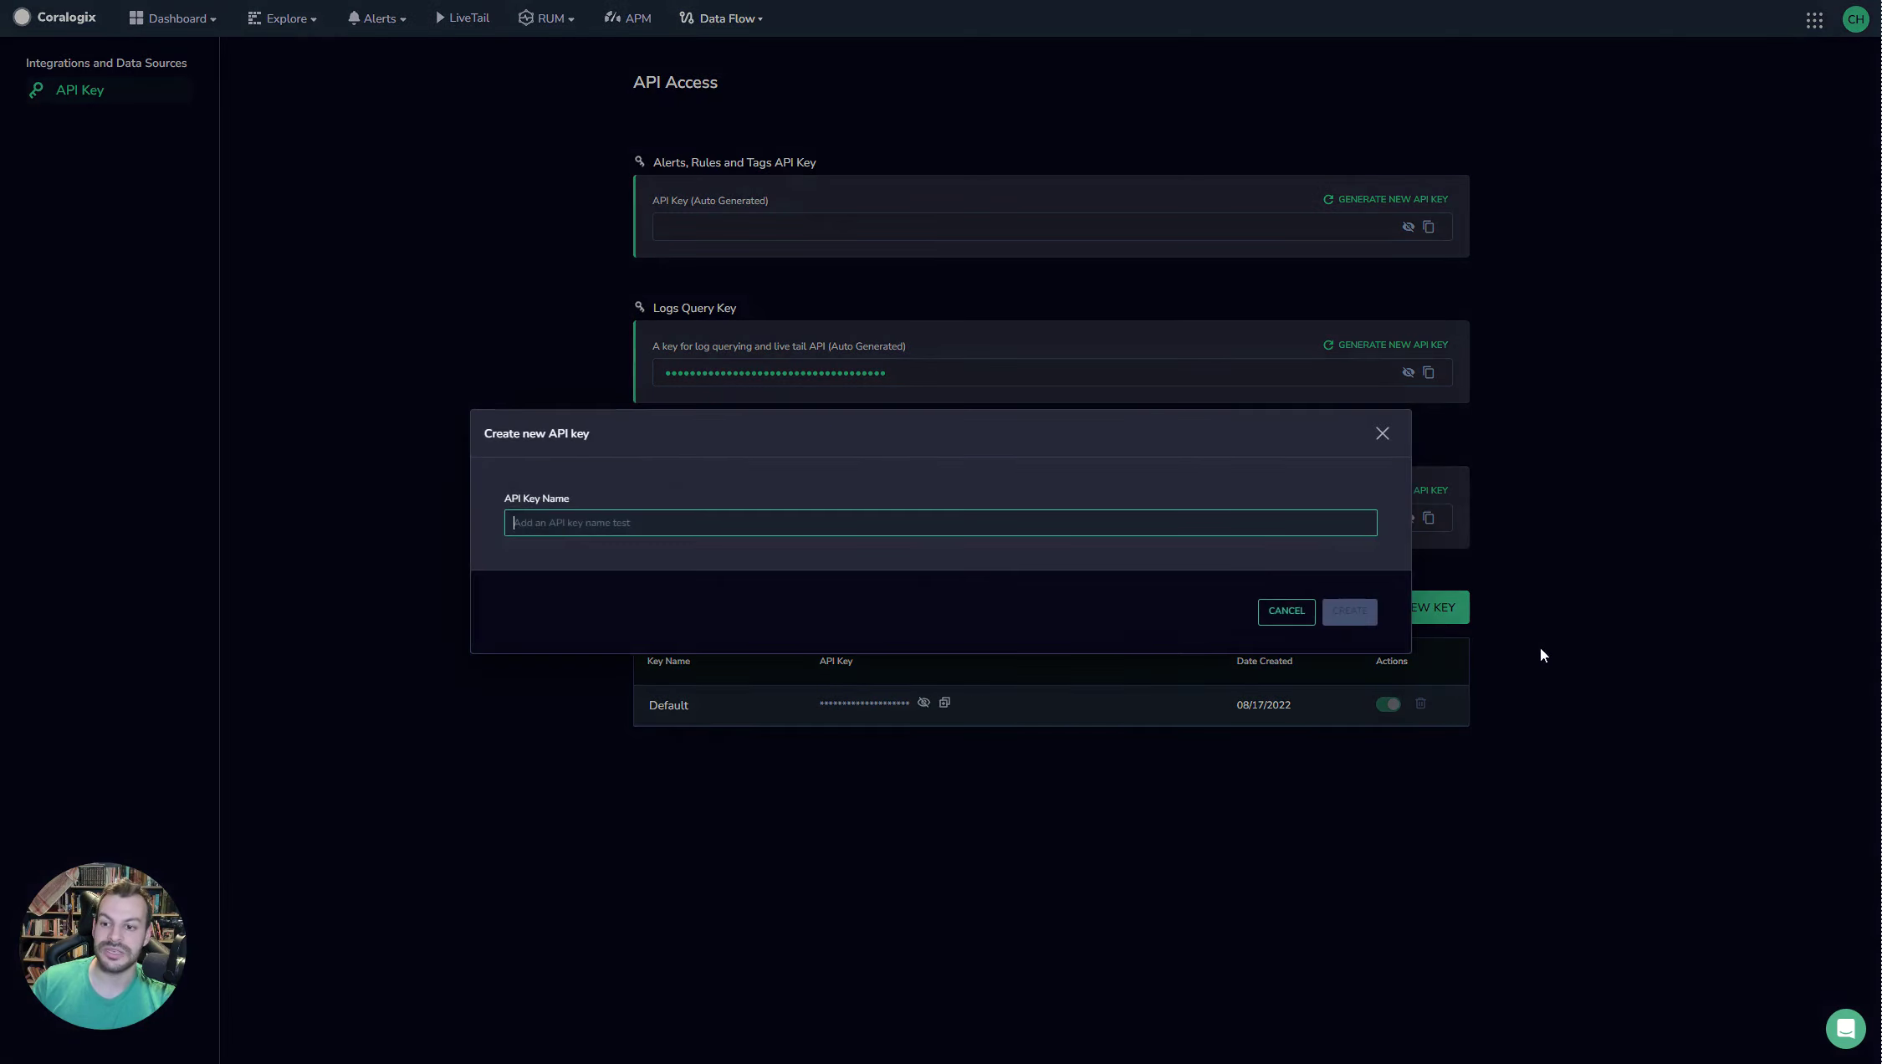
text(otel-ec)
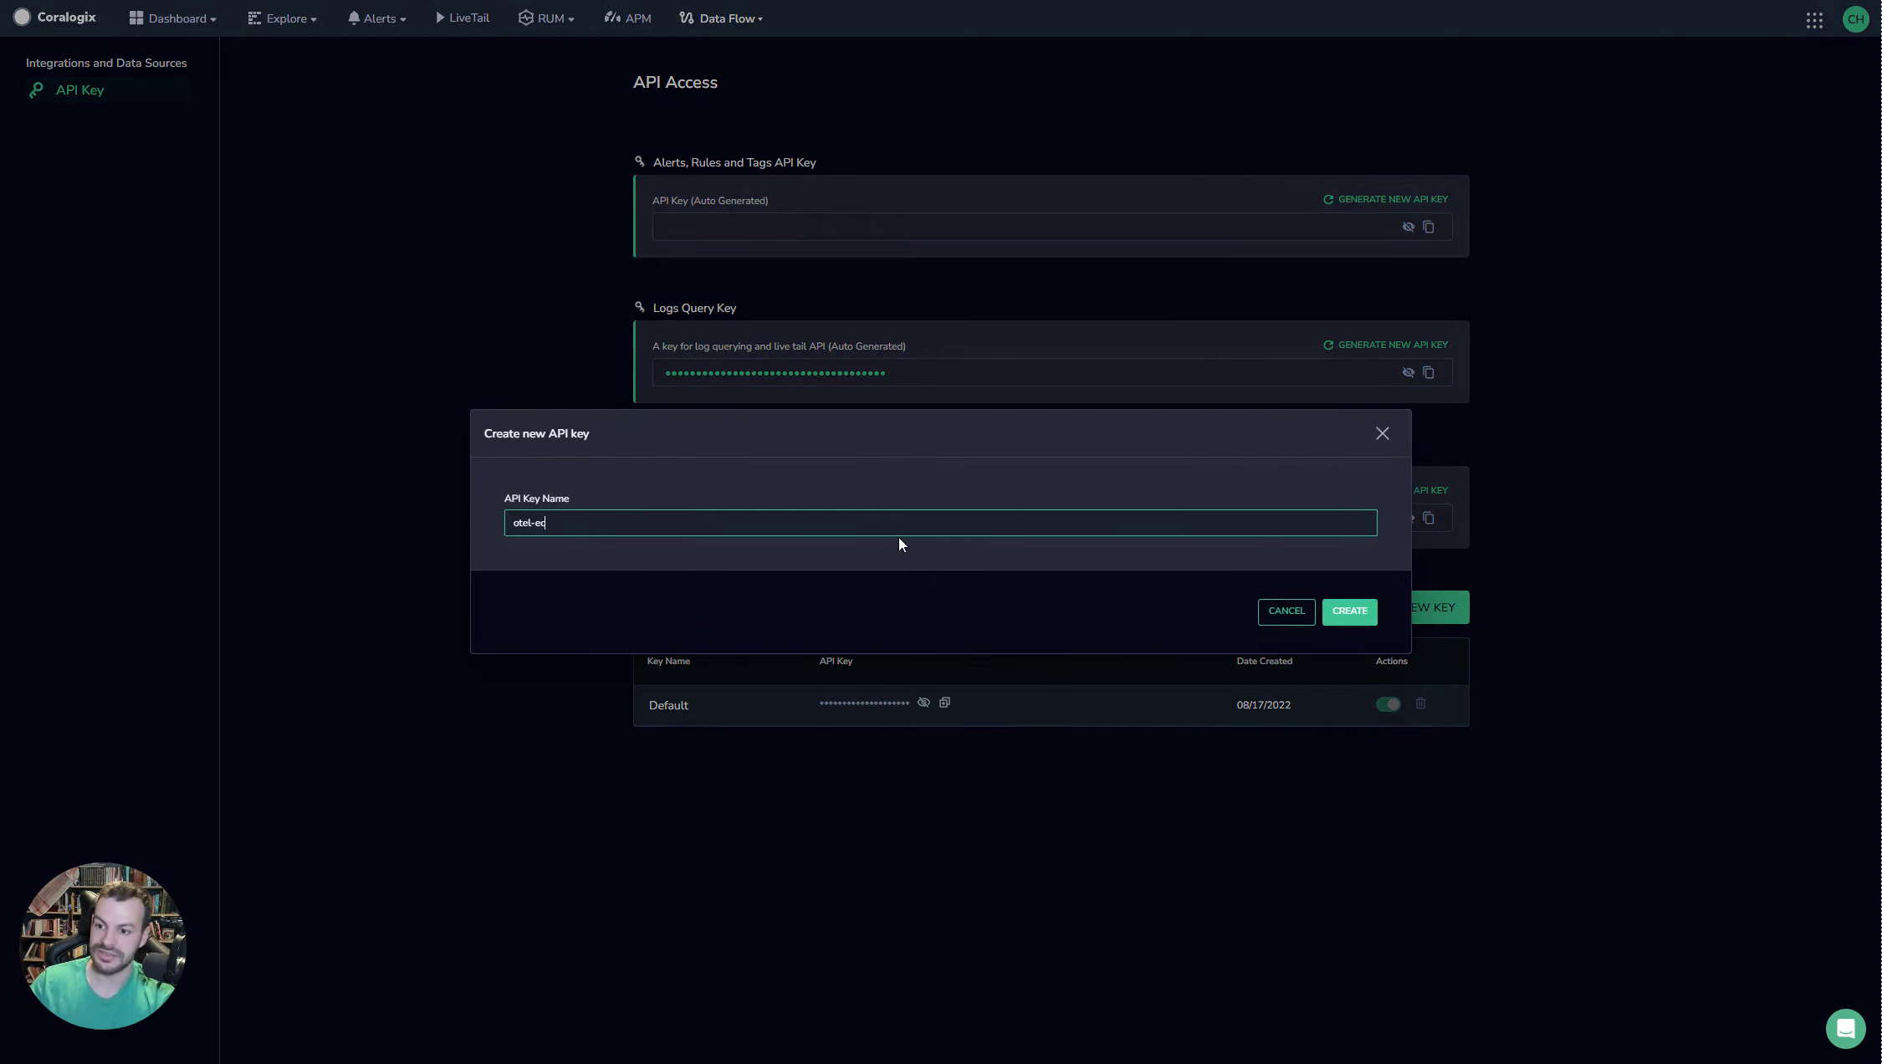
click(1349, 612)
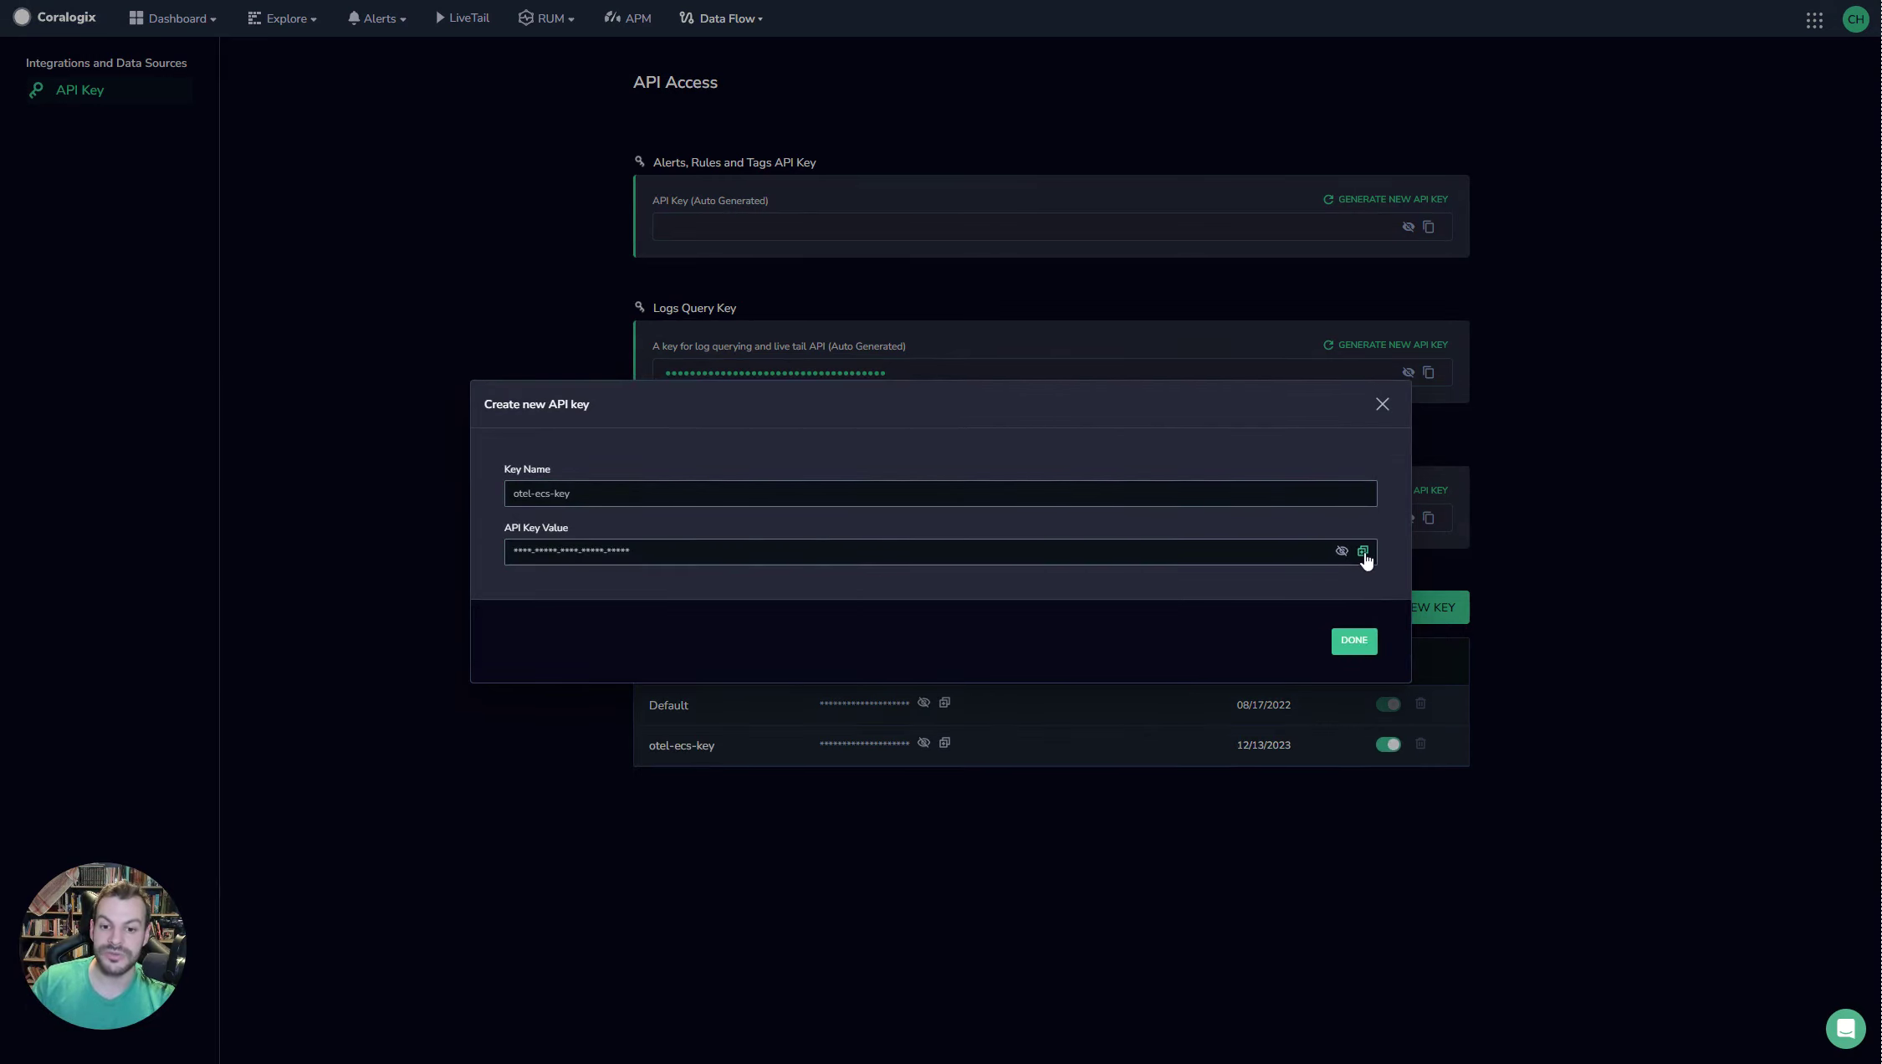
click(1363, 552)
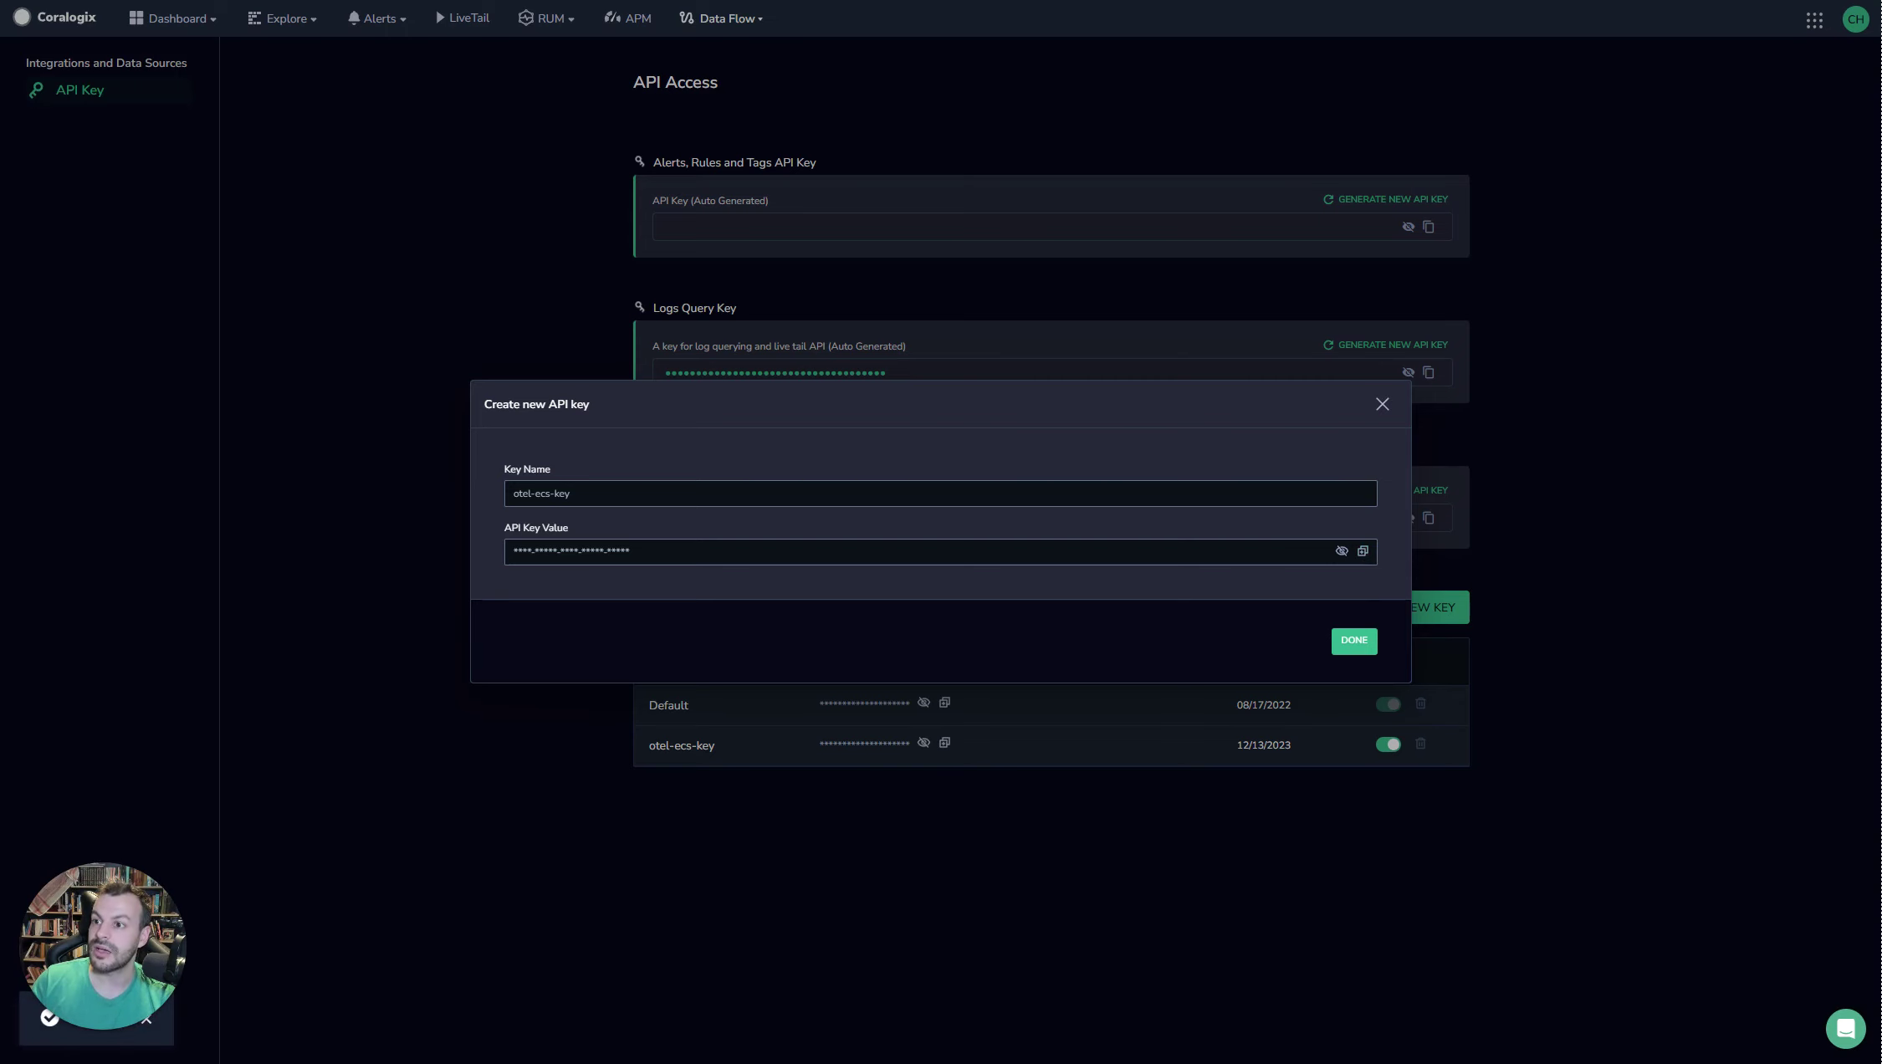
Back in the AWS stack parameters, paste the copied Coralogix API key into the PrivateKey parameter.
key(alt+Tab)
click(512, 950)
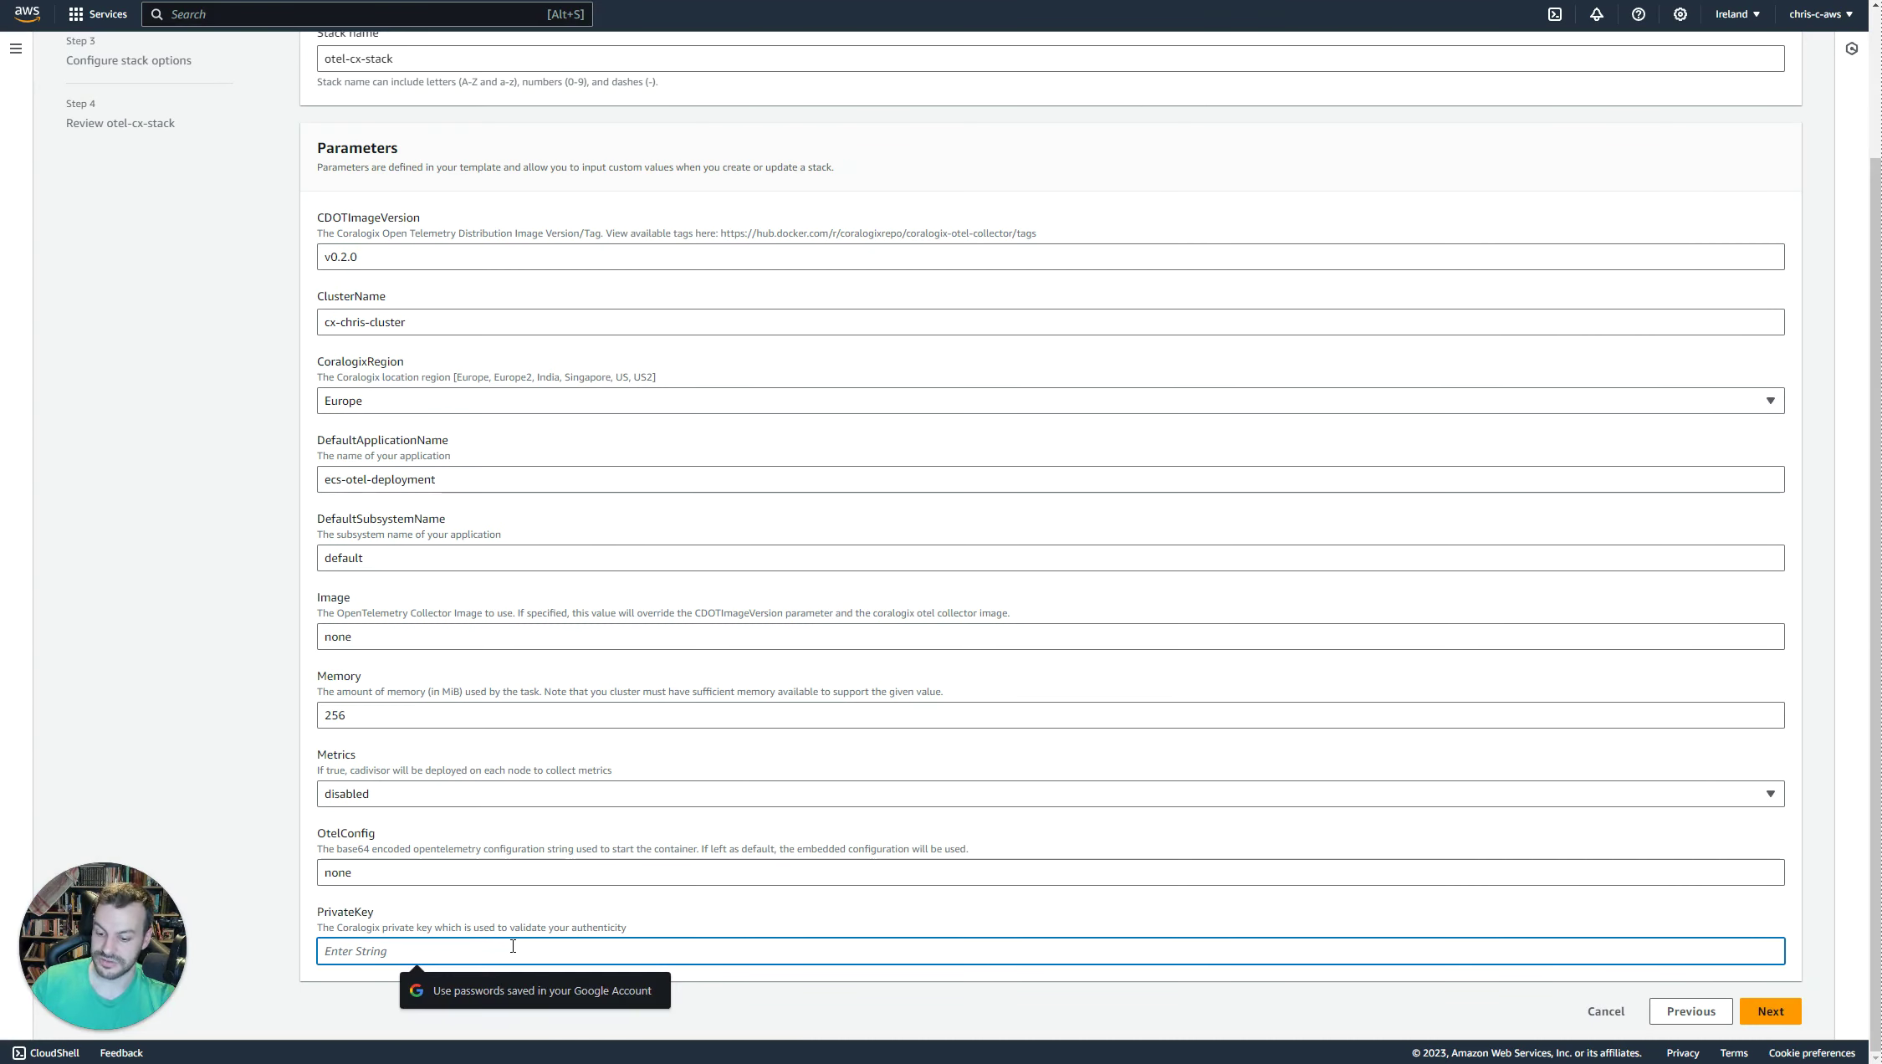
key(ctrl+v)
click(285, 866)
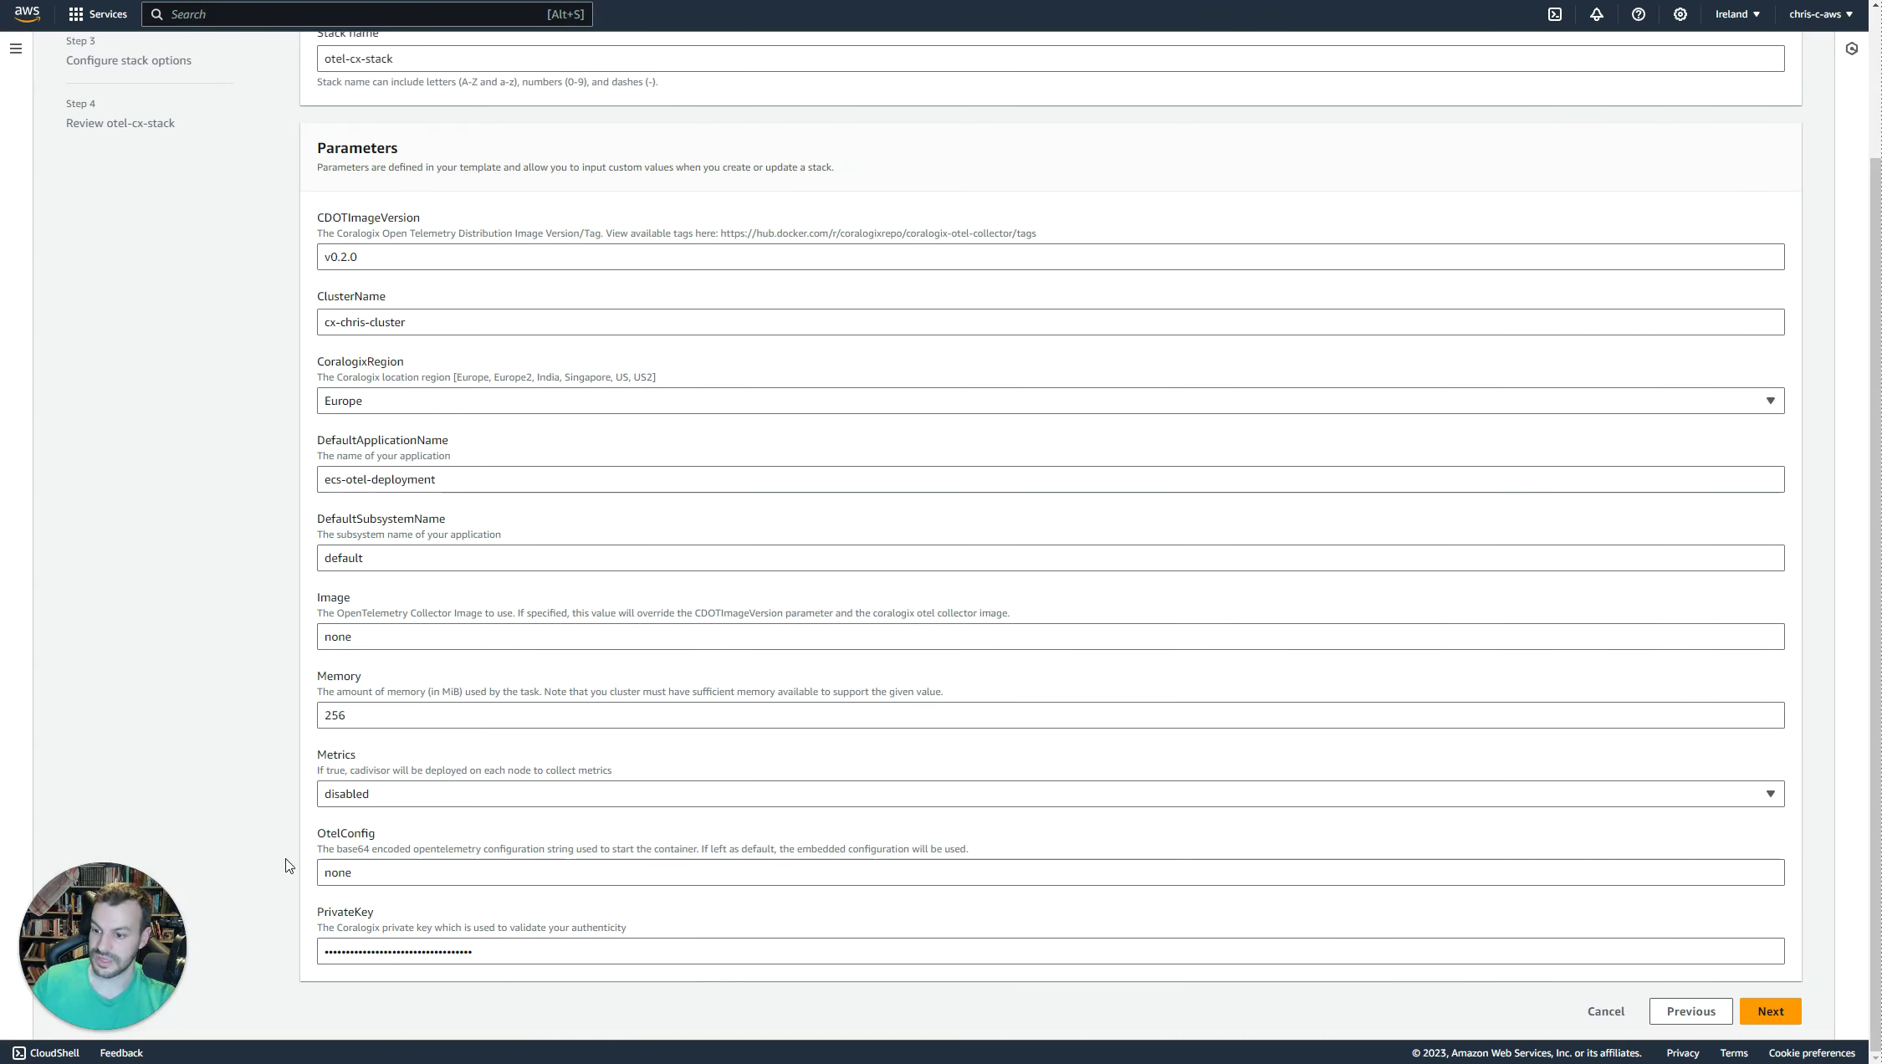
Accept the stack details and keep the default stack options to reach the final review of otel-cx-stack.
click(1768, 1013)
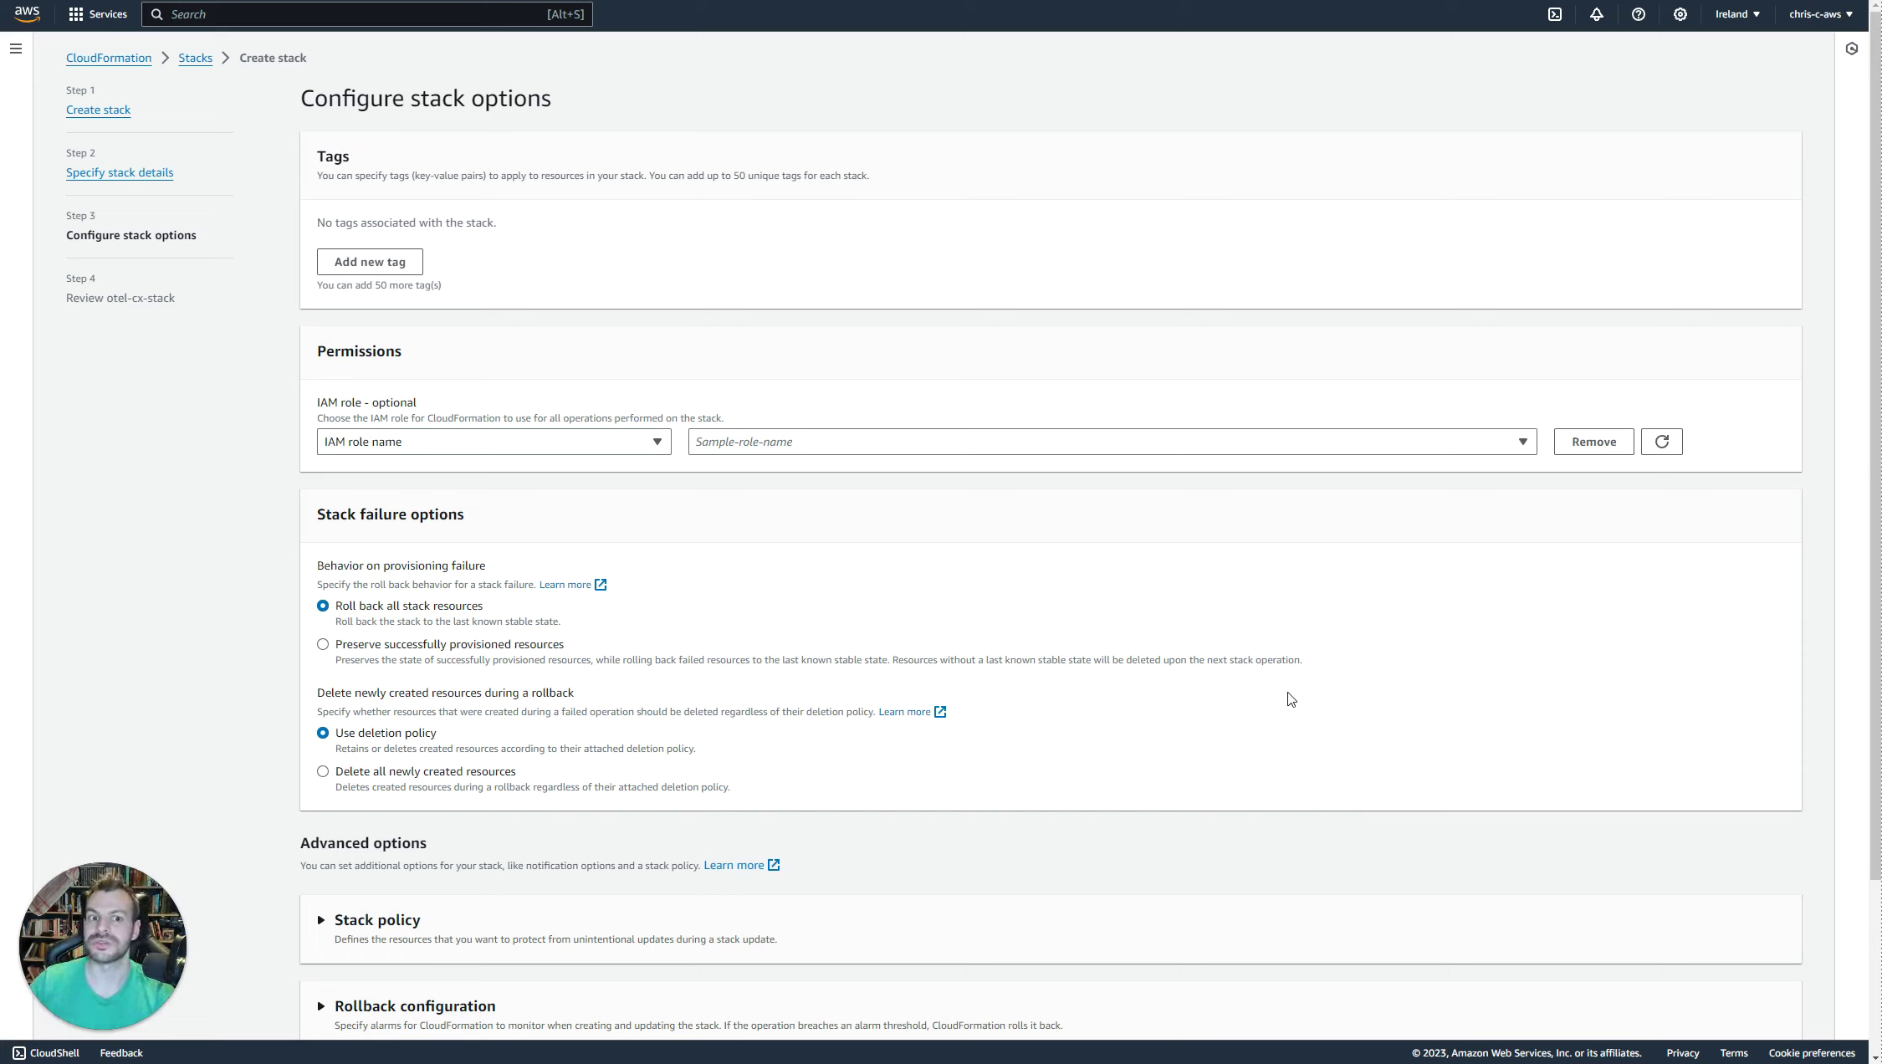
scroll(1291, 699, down, 3)
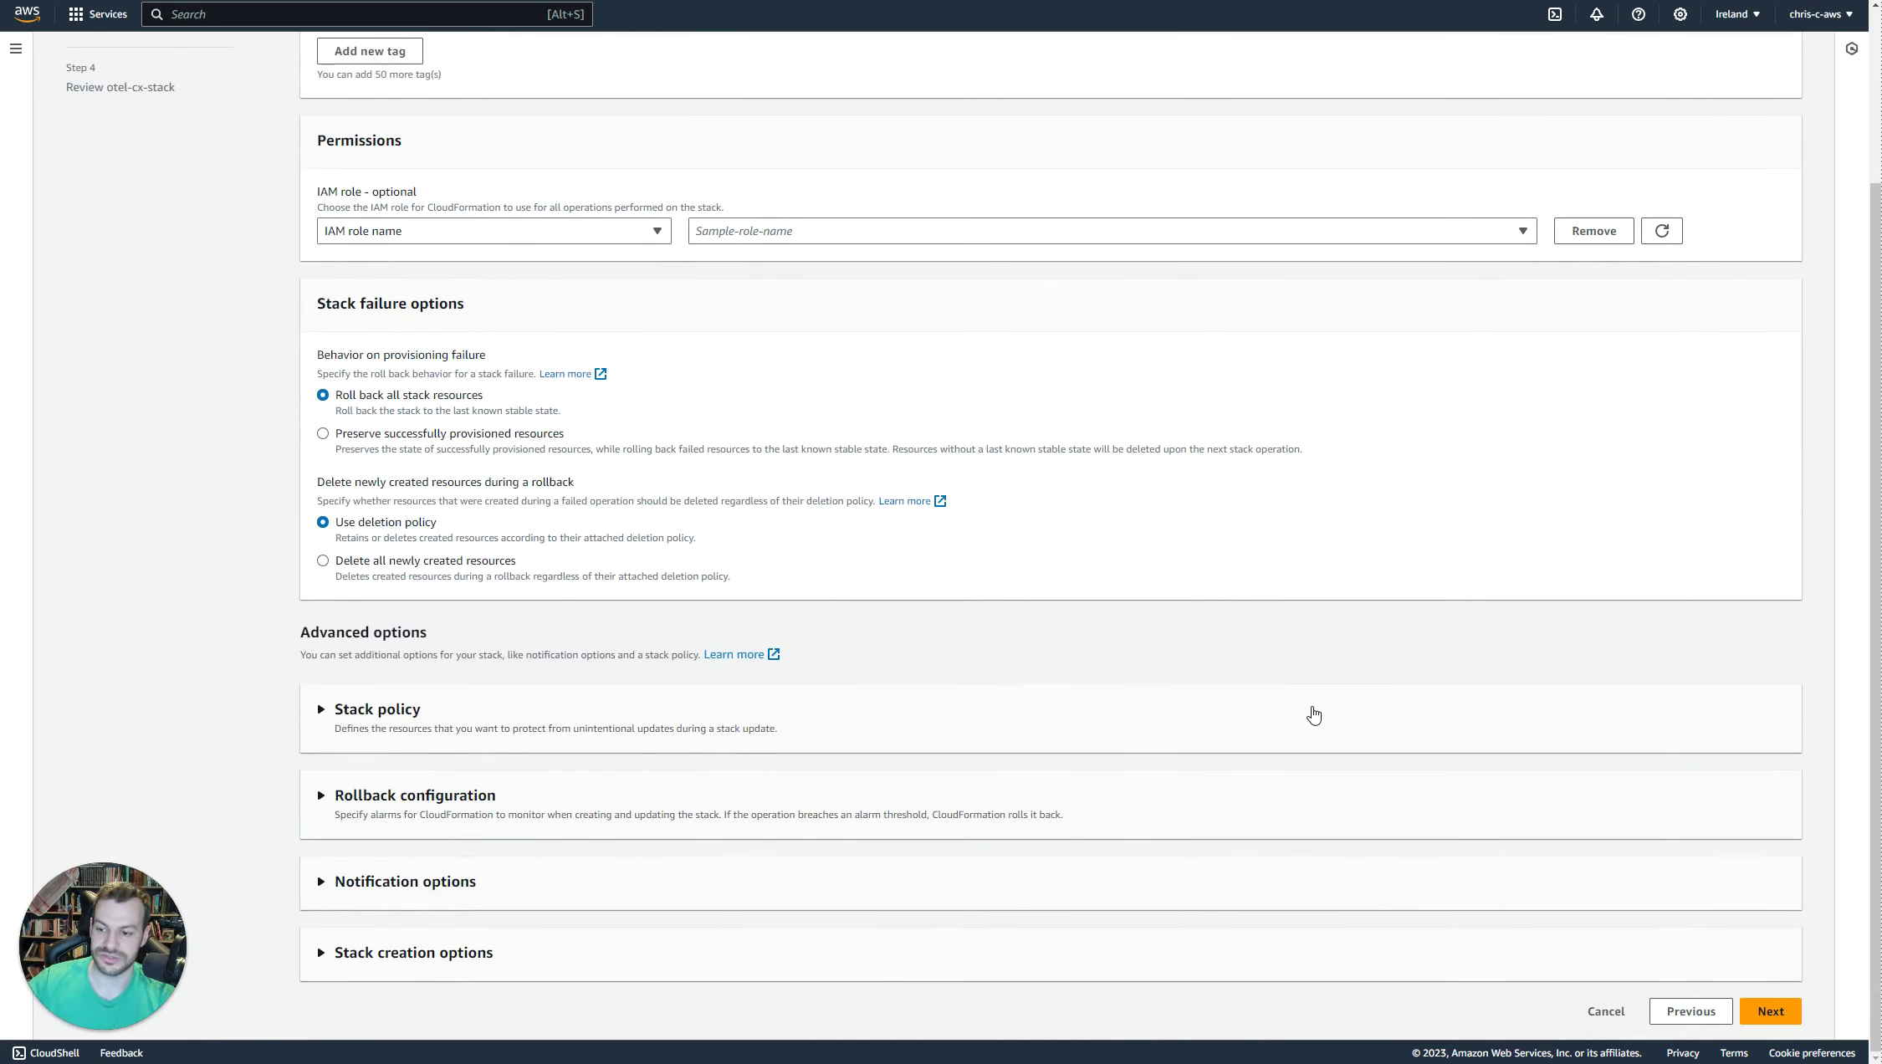
click(1764, 1011)
Review the parameters and options of otel-cx-stack, submit it for creation, and refresh its event list.
scroll(1456, 752, down, 4)
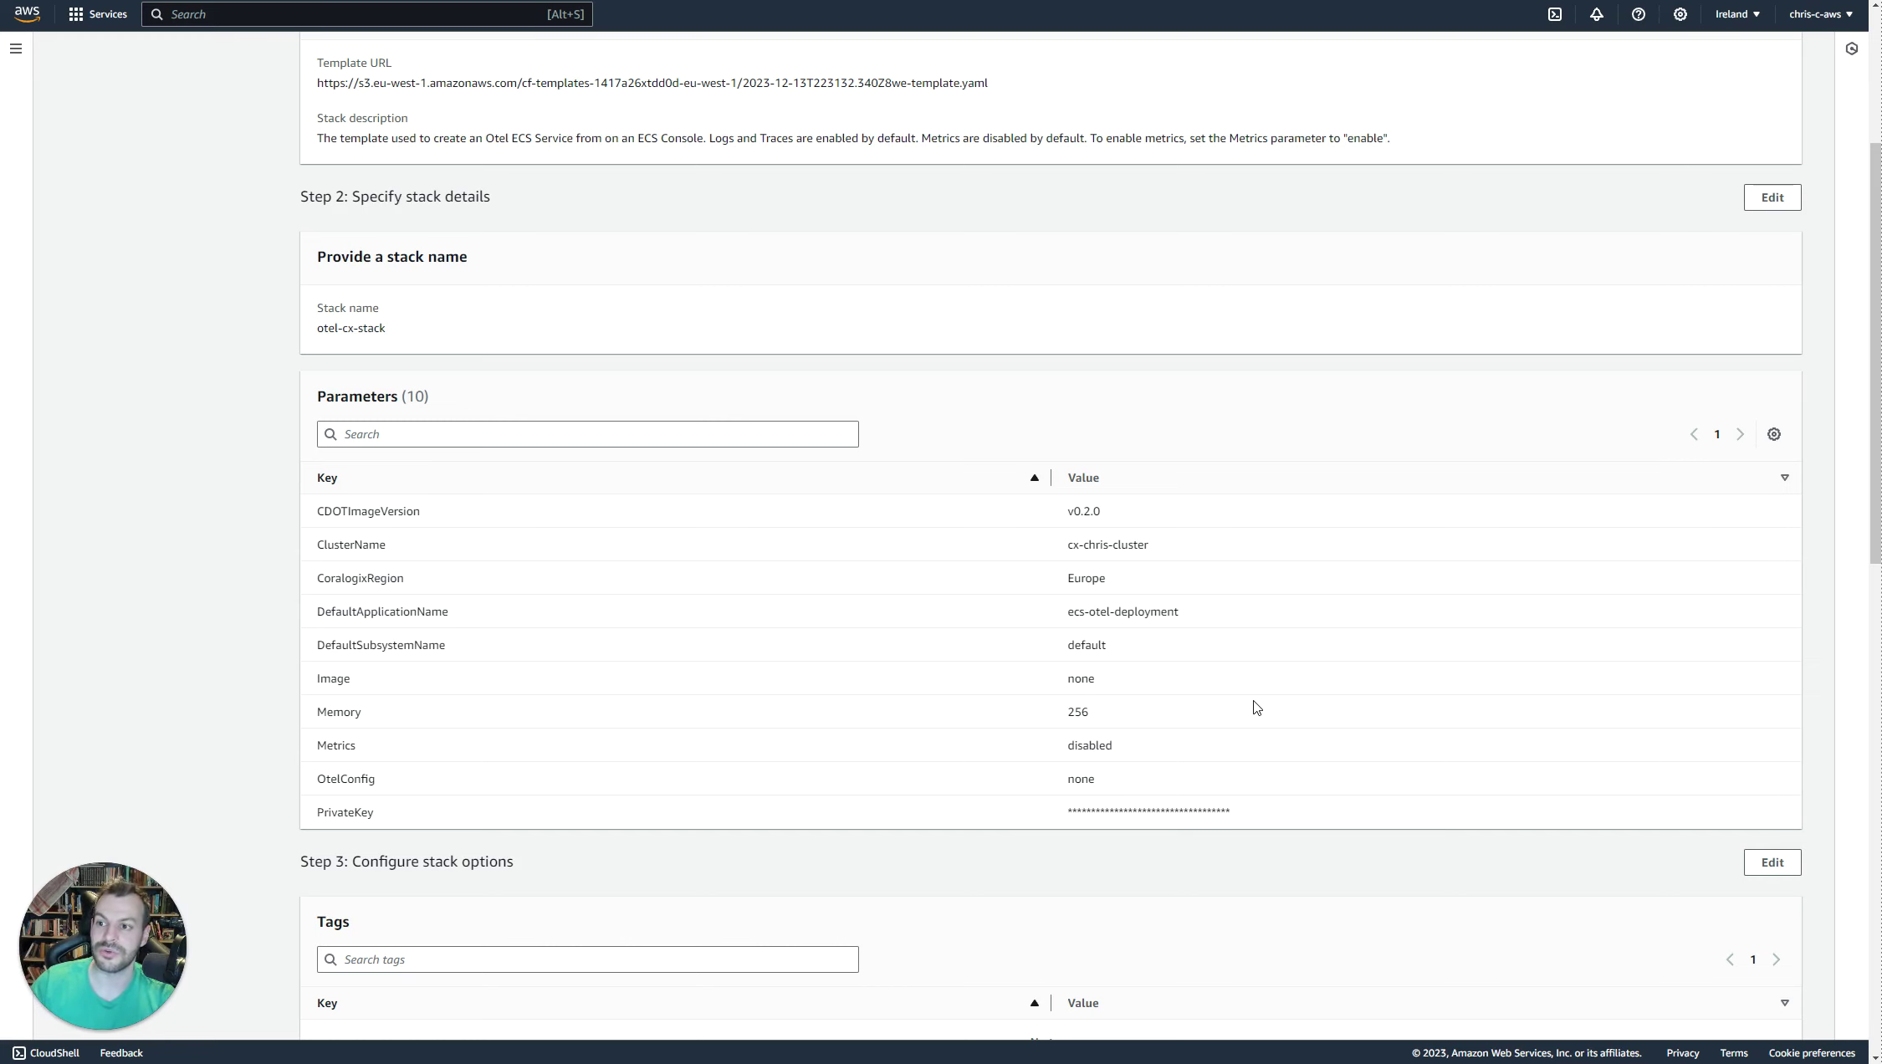
scroll(1238, 711, down, 4)
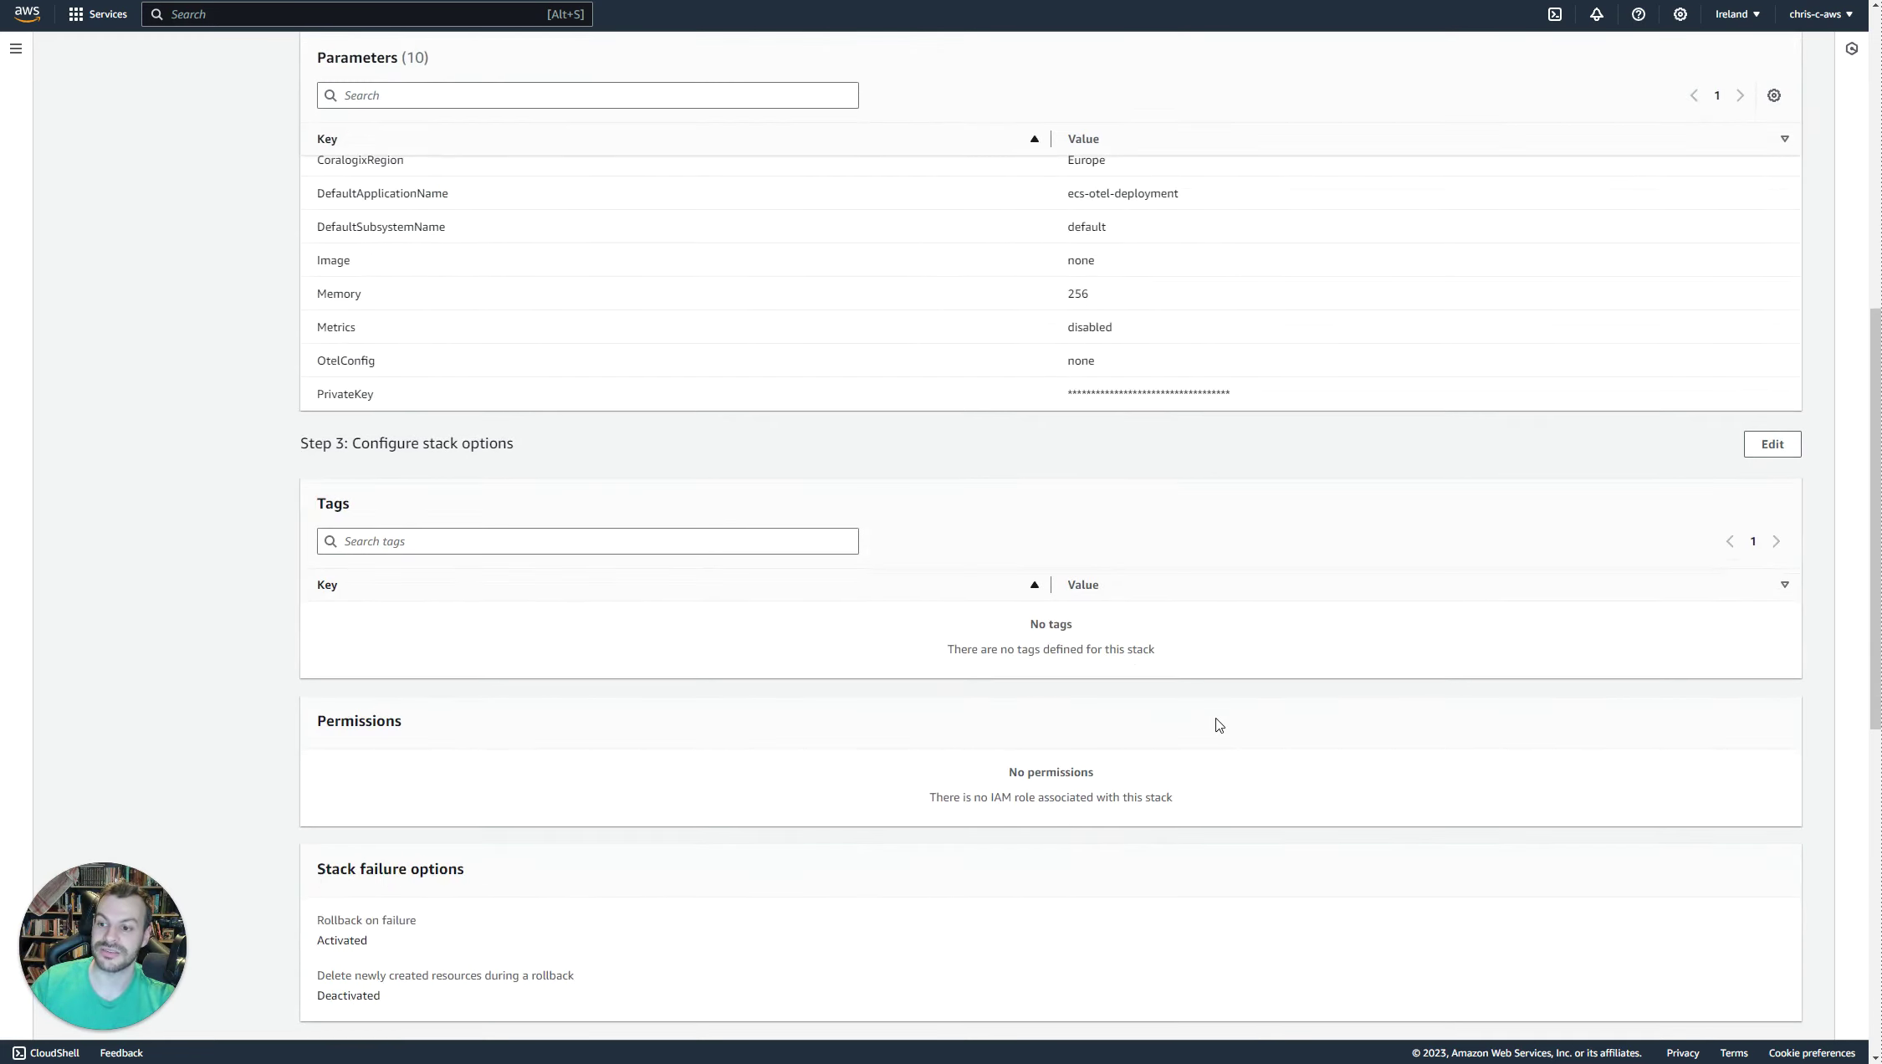
scroll(1217, 724, down, 9)
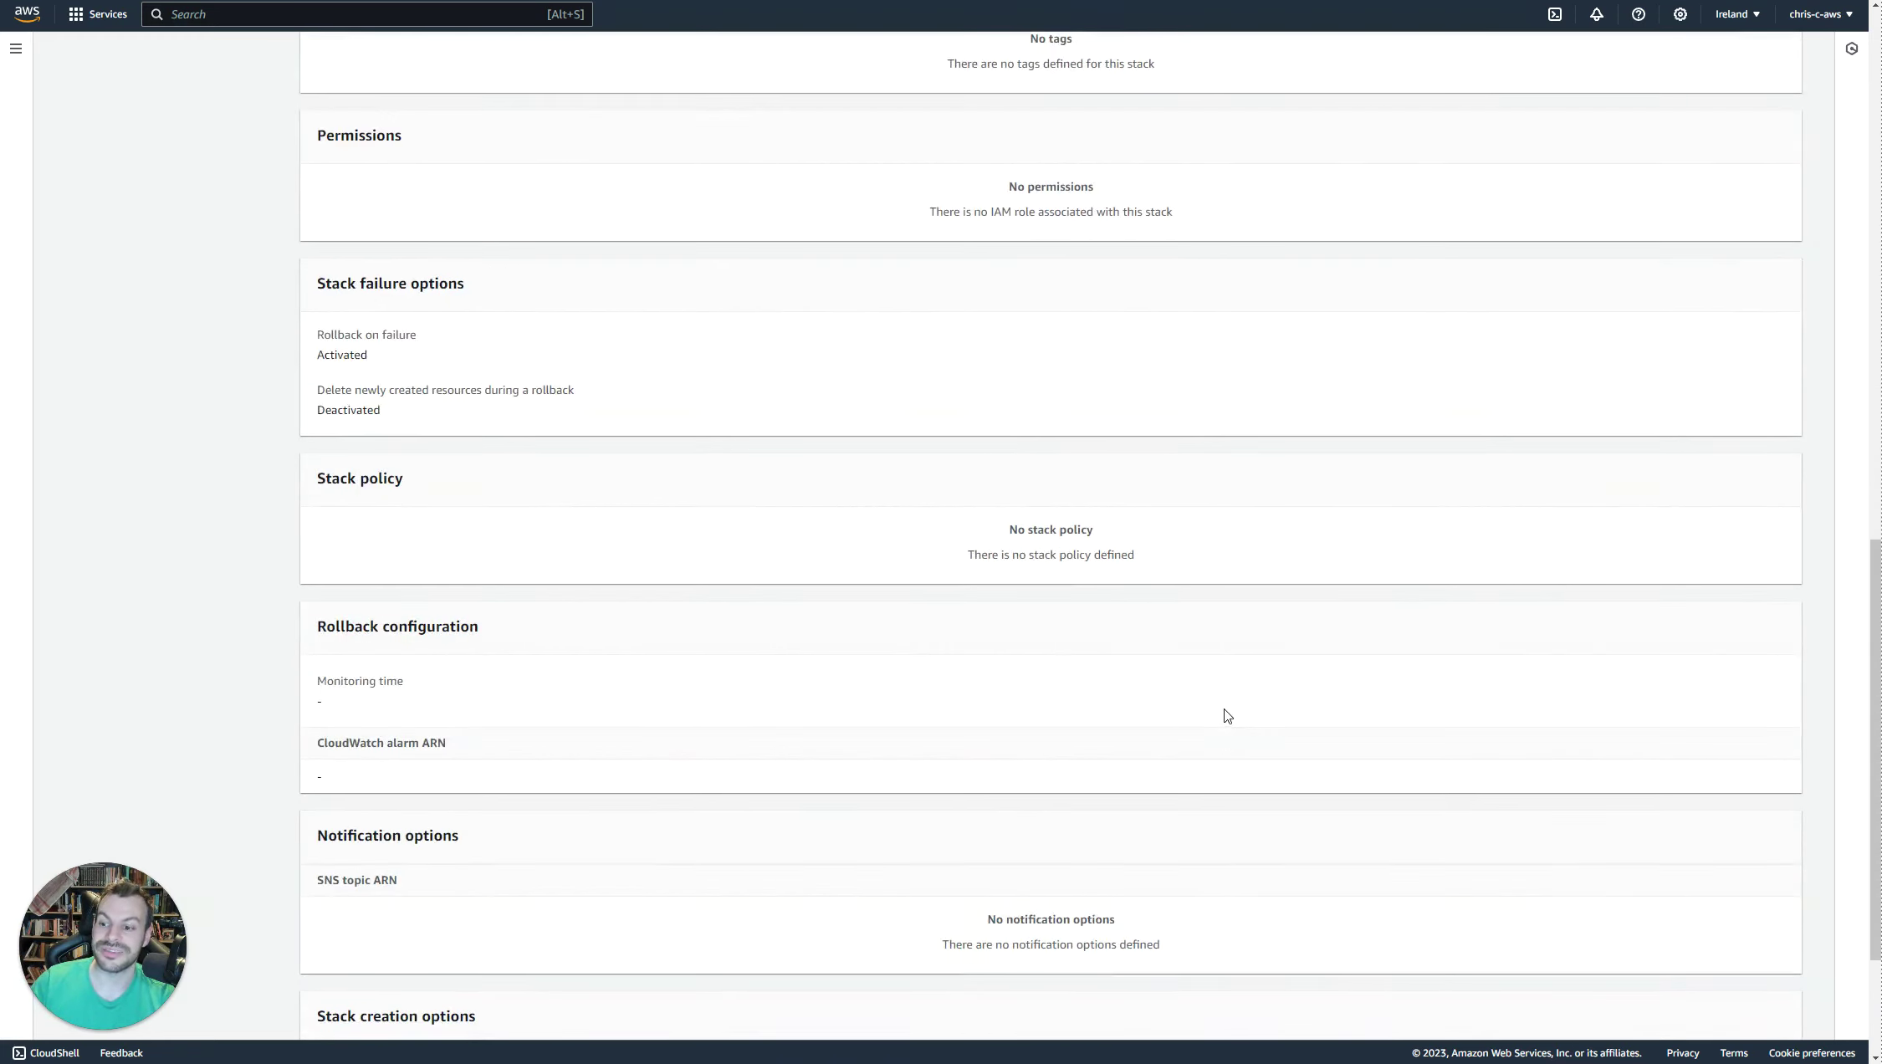
scroll(1226, 714, up, 11)
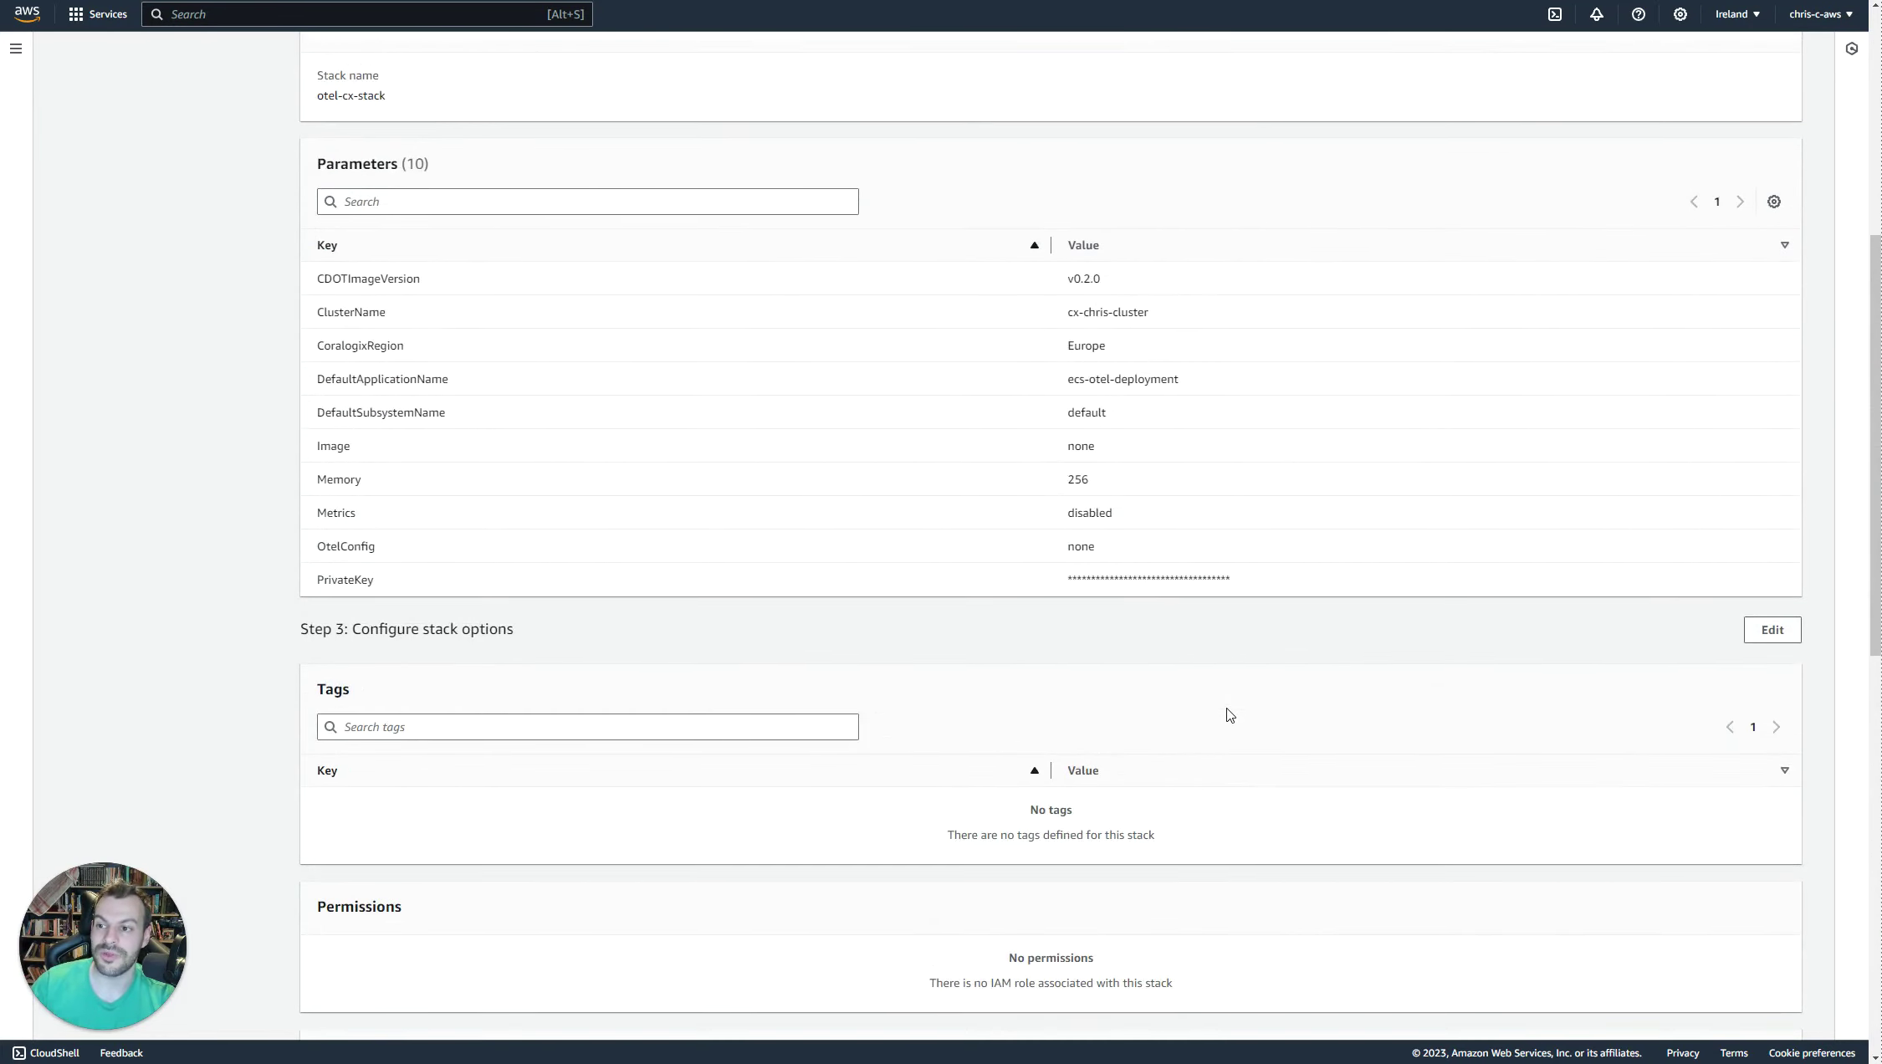
scroll(1229, 715, up, 7)
scroll(1232, 713, down, 8)
scroll(1231, 713, down, 10)
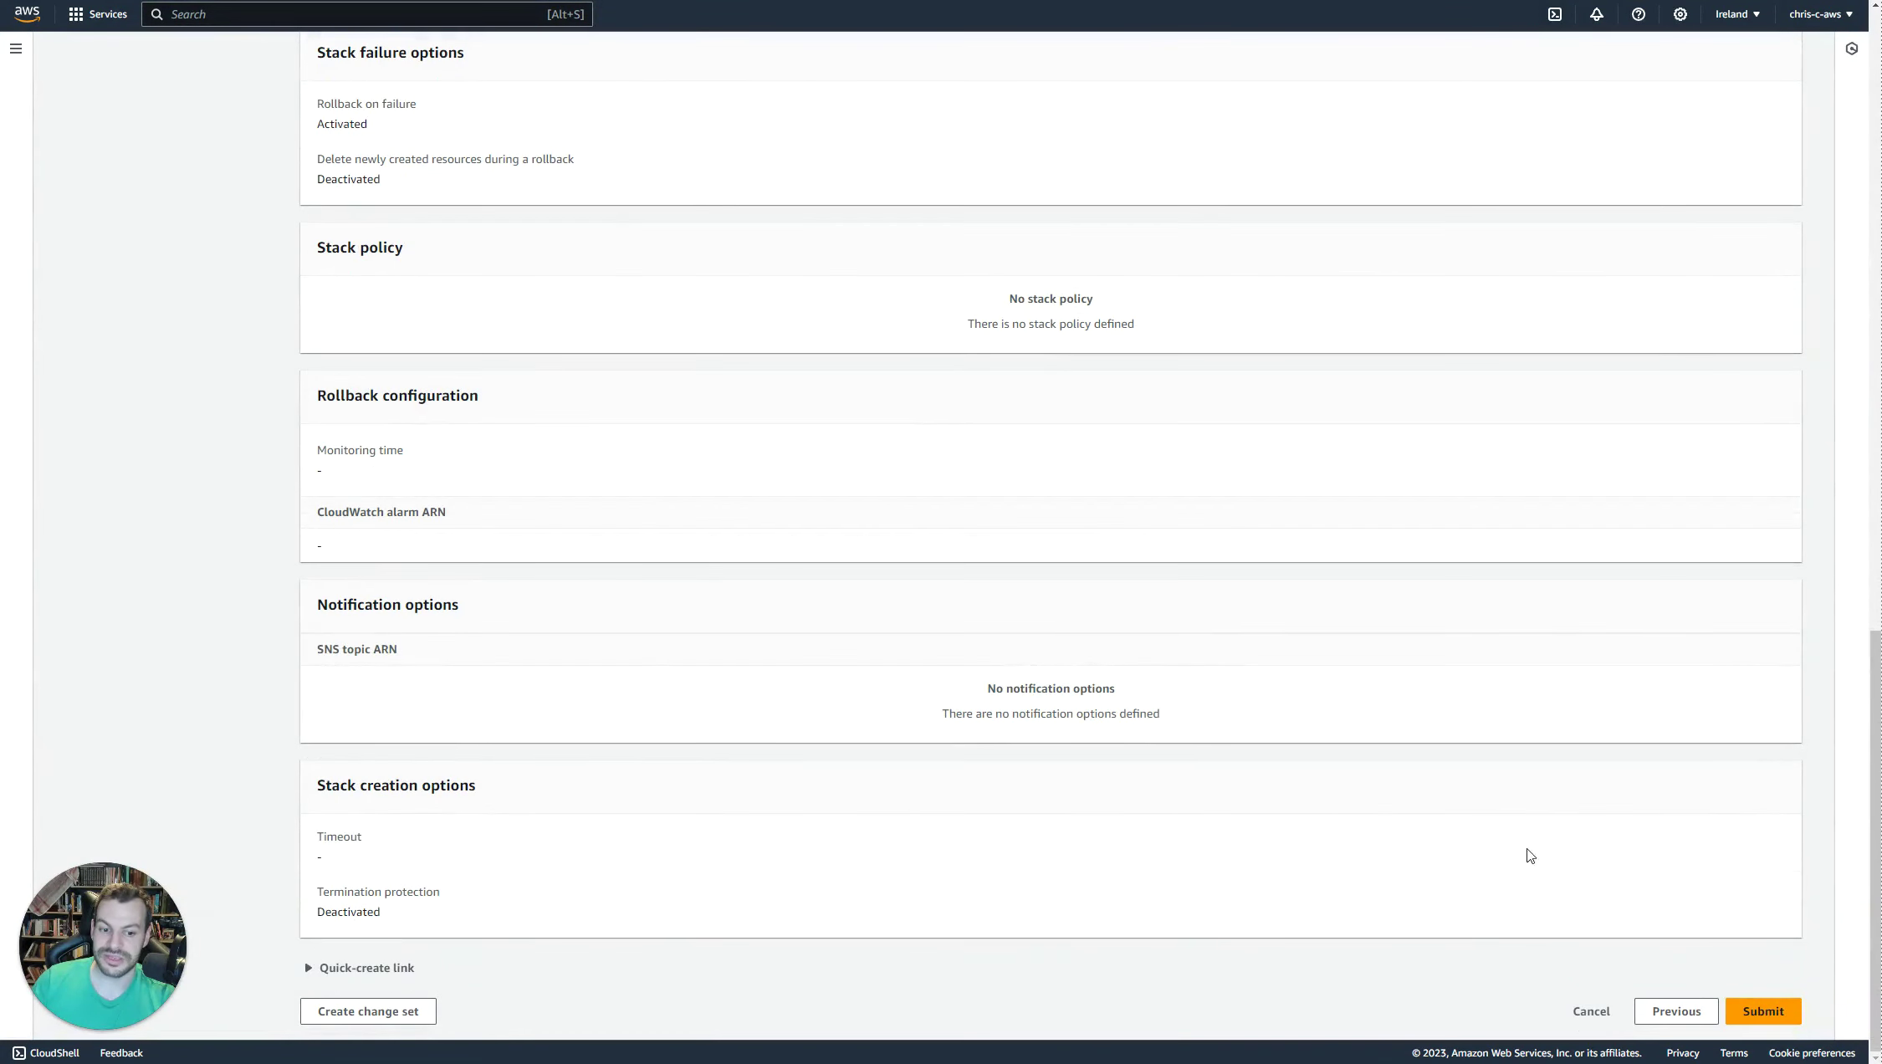
click(1760, 1014)
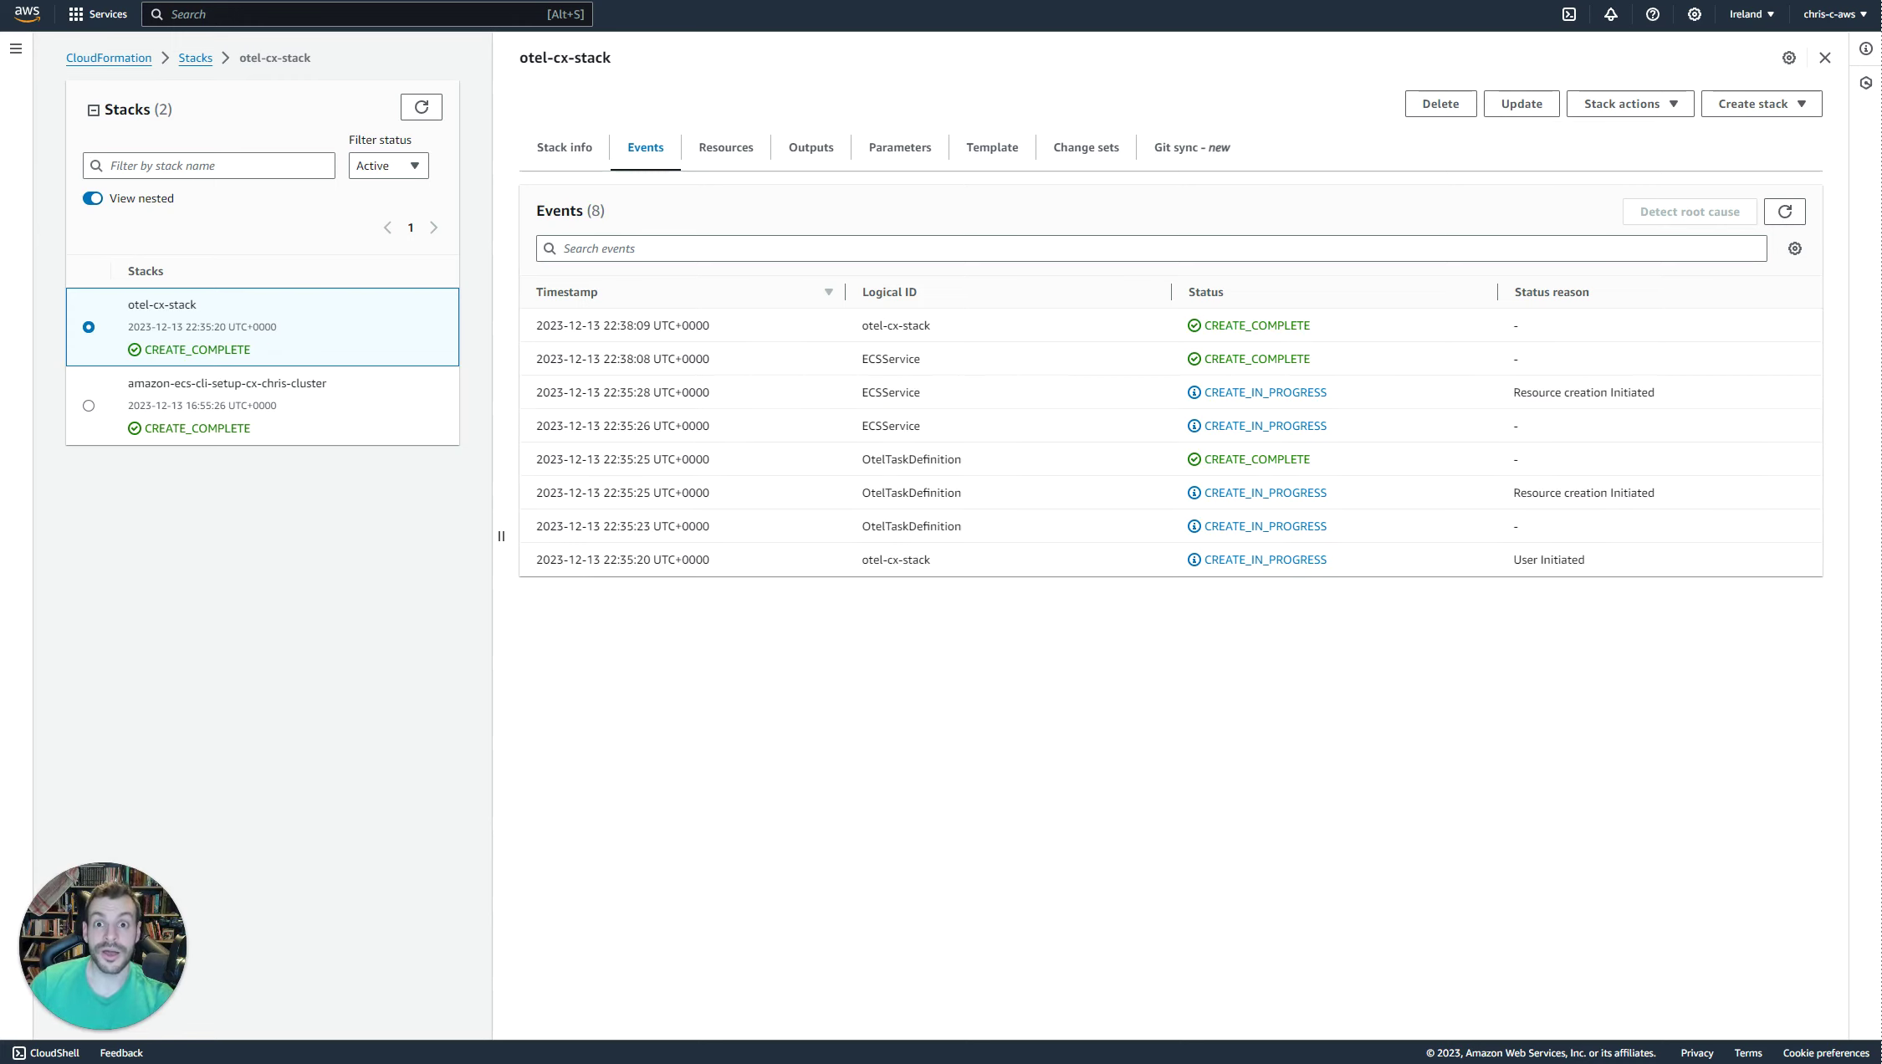
click(1787, 214)
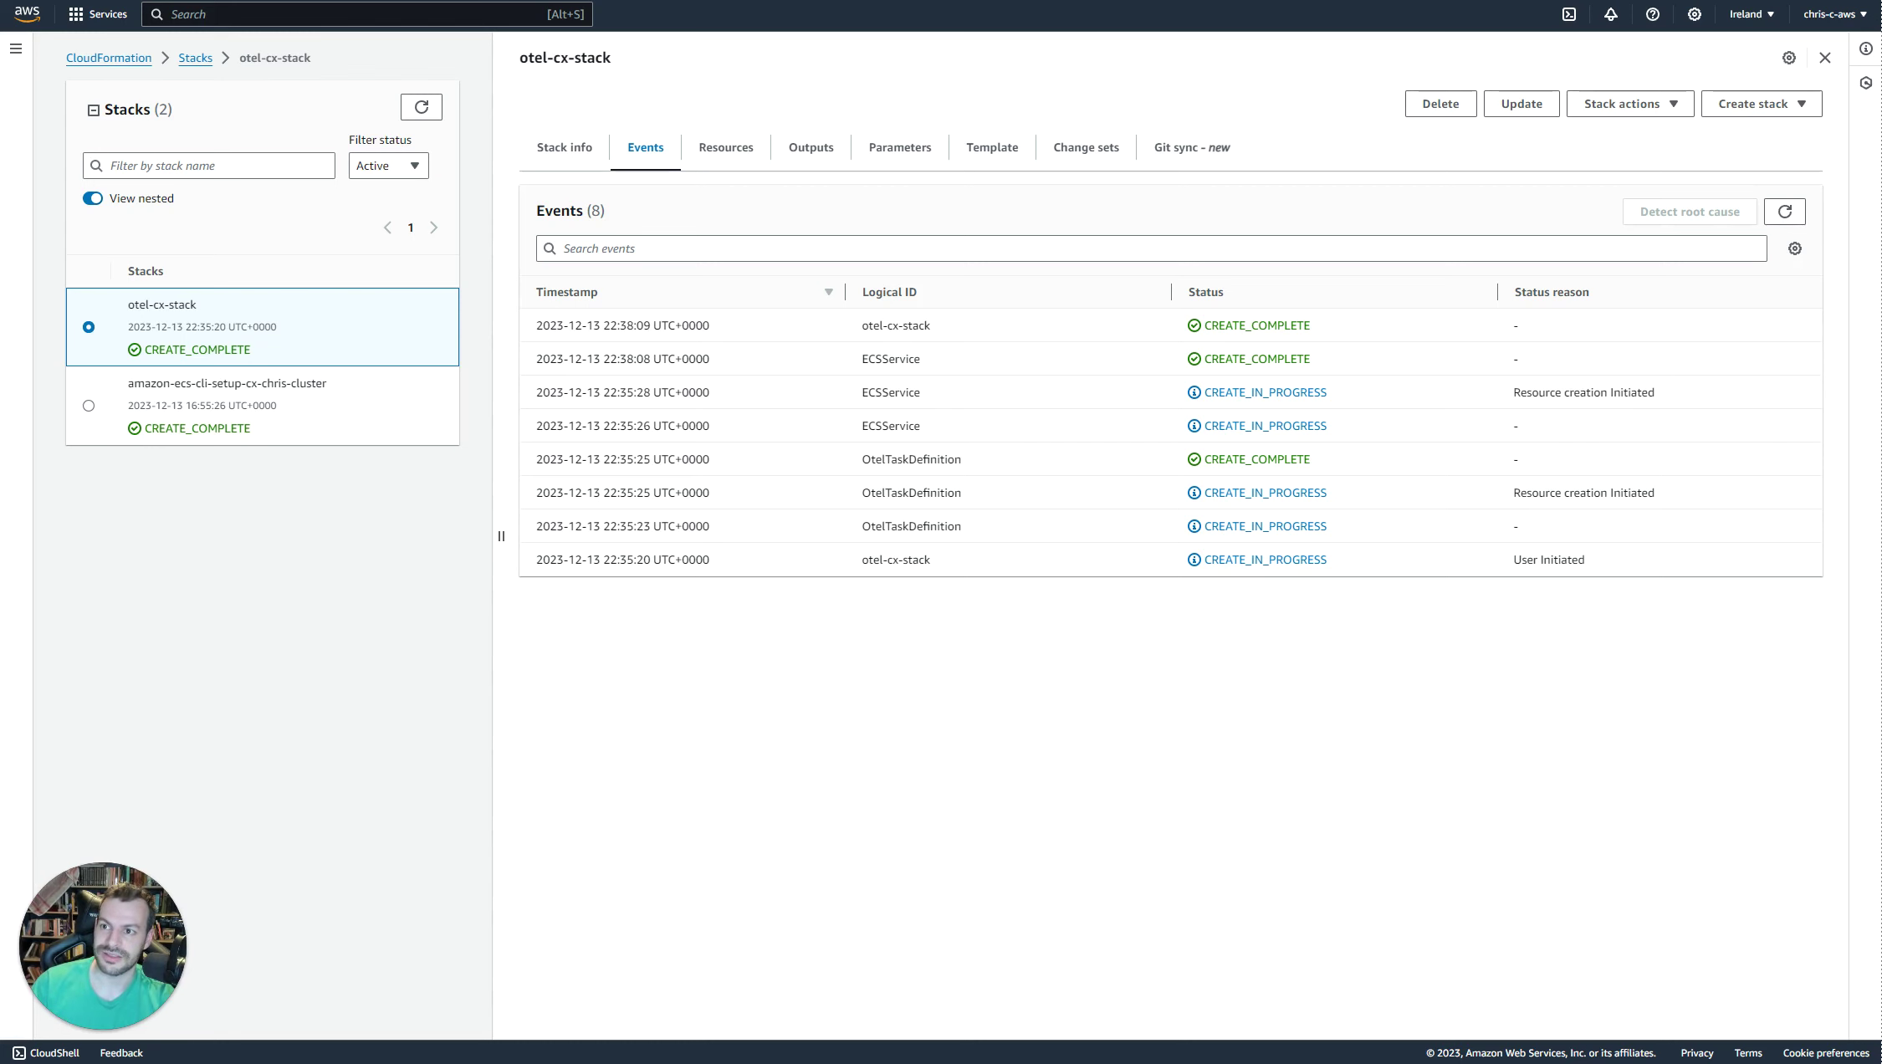
Switch to Coralogix, check the dashboard's log volume graph, and open the log exploration view to examine the incoming logs.
key(ctrl+Tab)
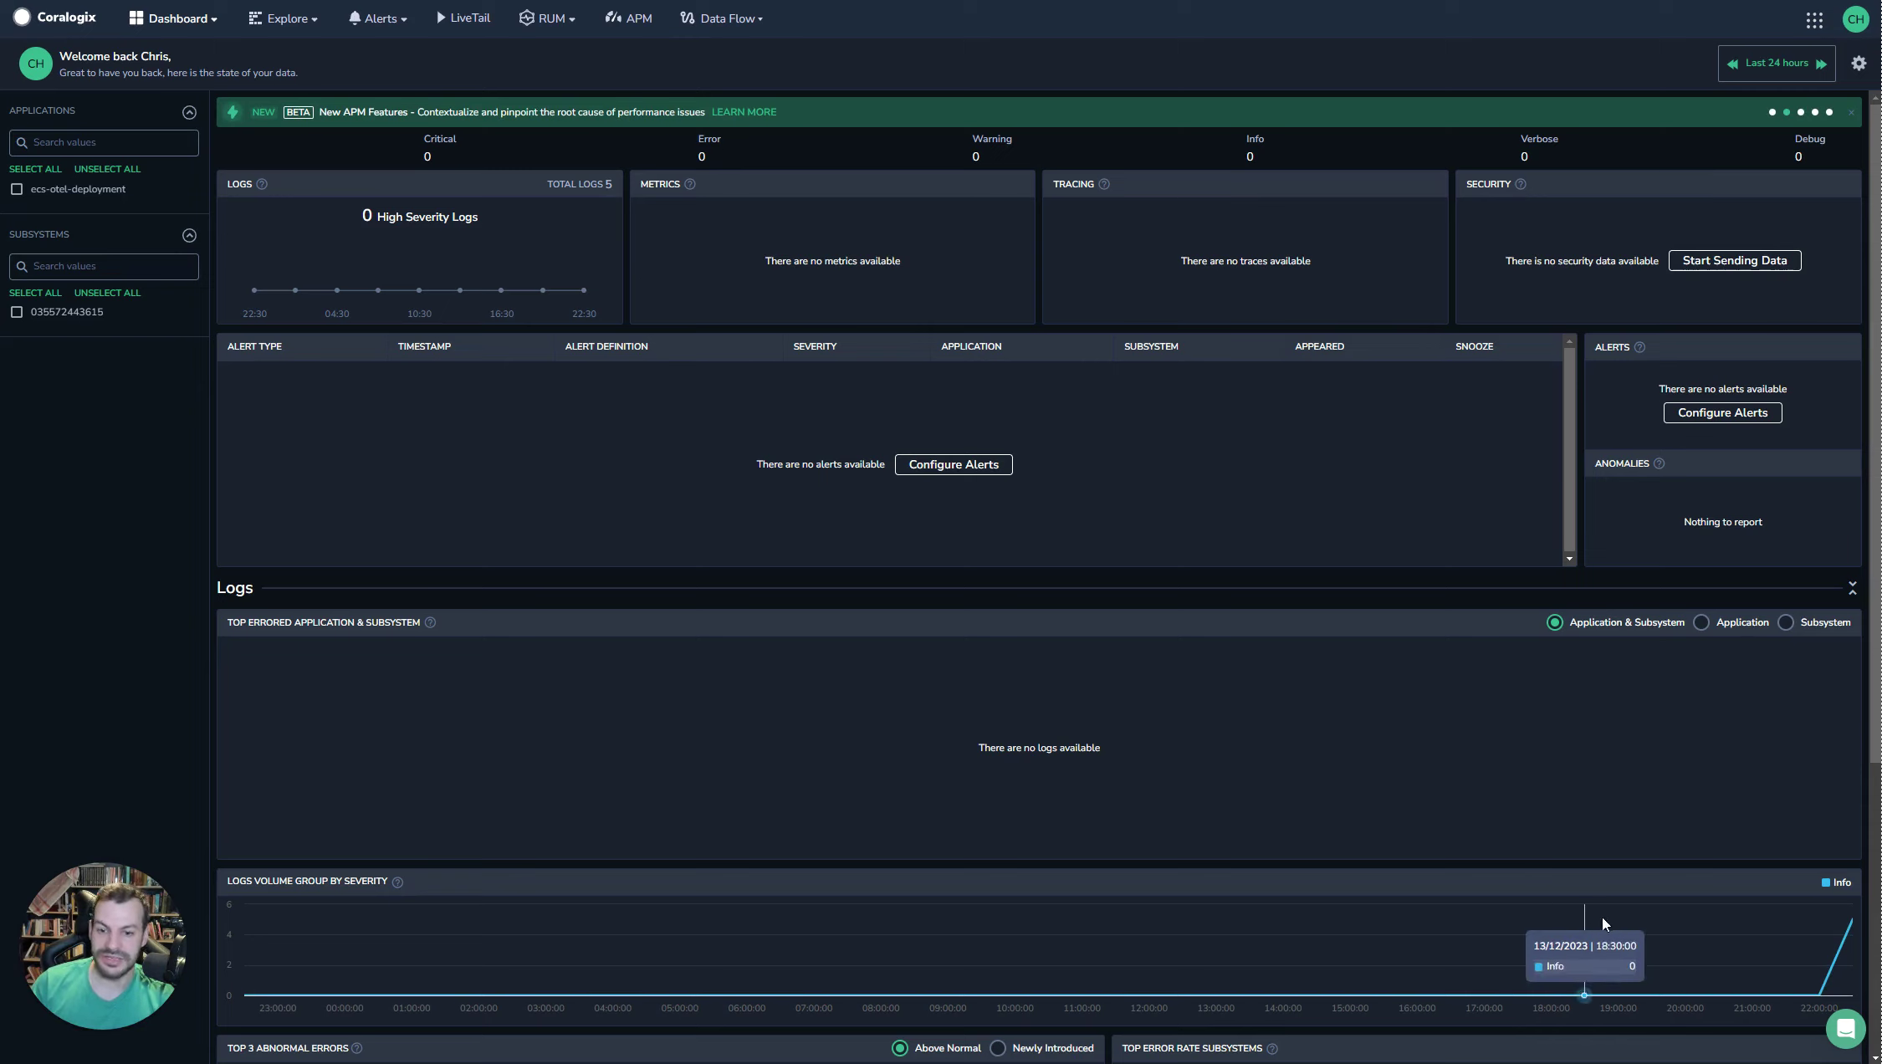
mouse_move(1850, 935)
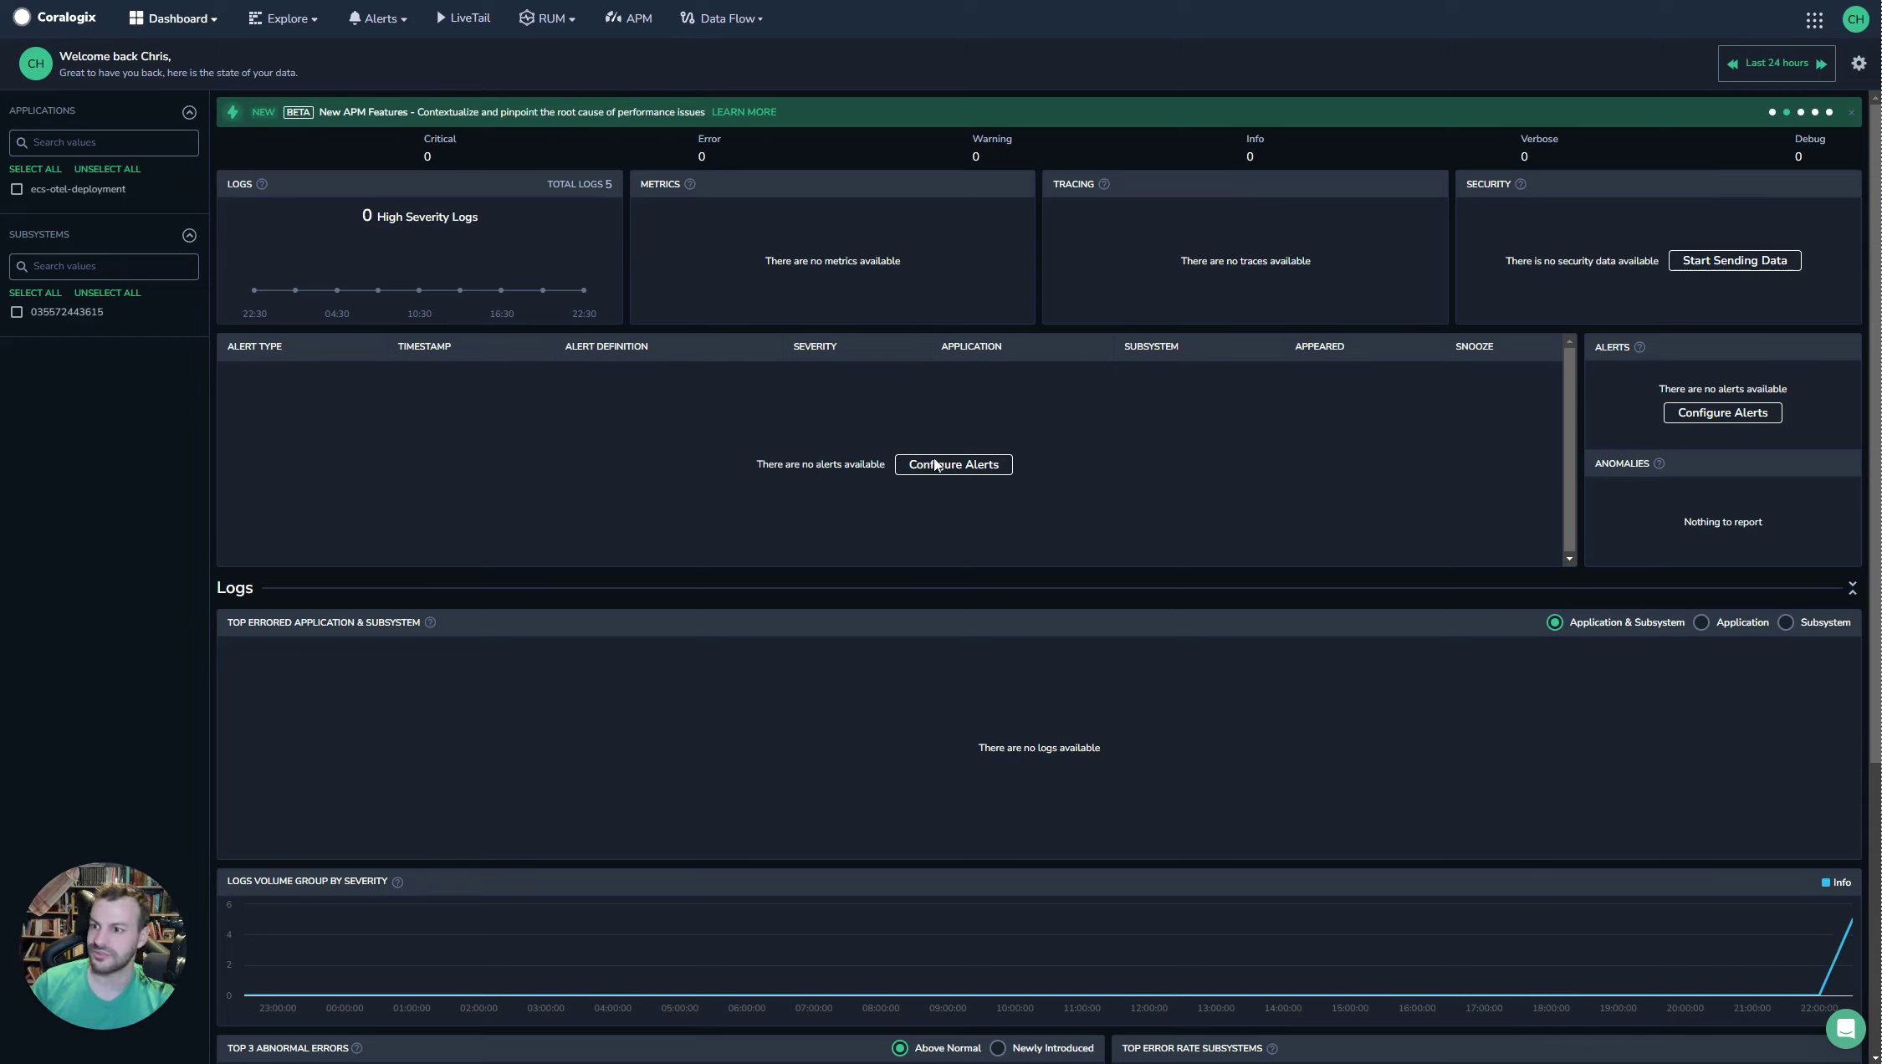
click(281, 19)
click(262, 54)
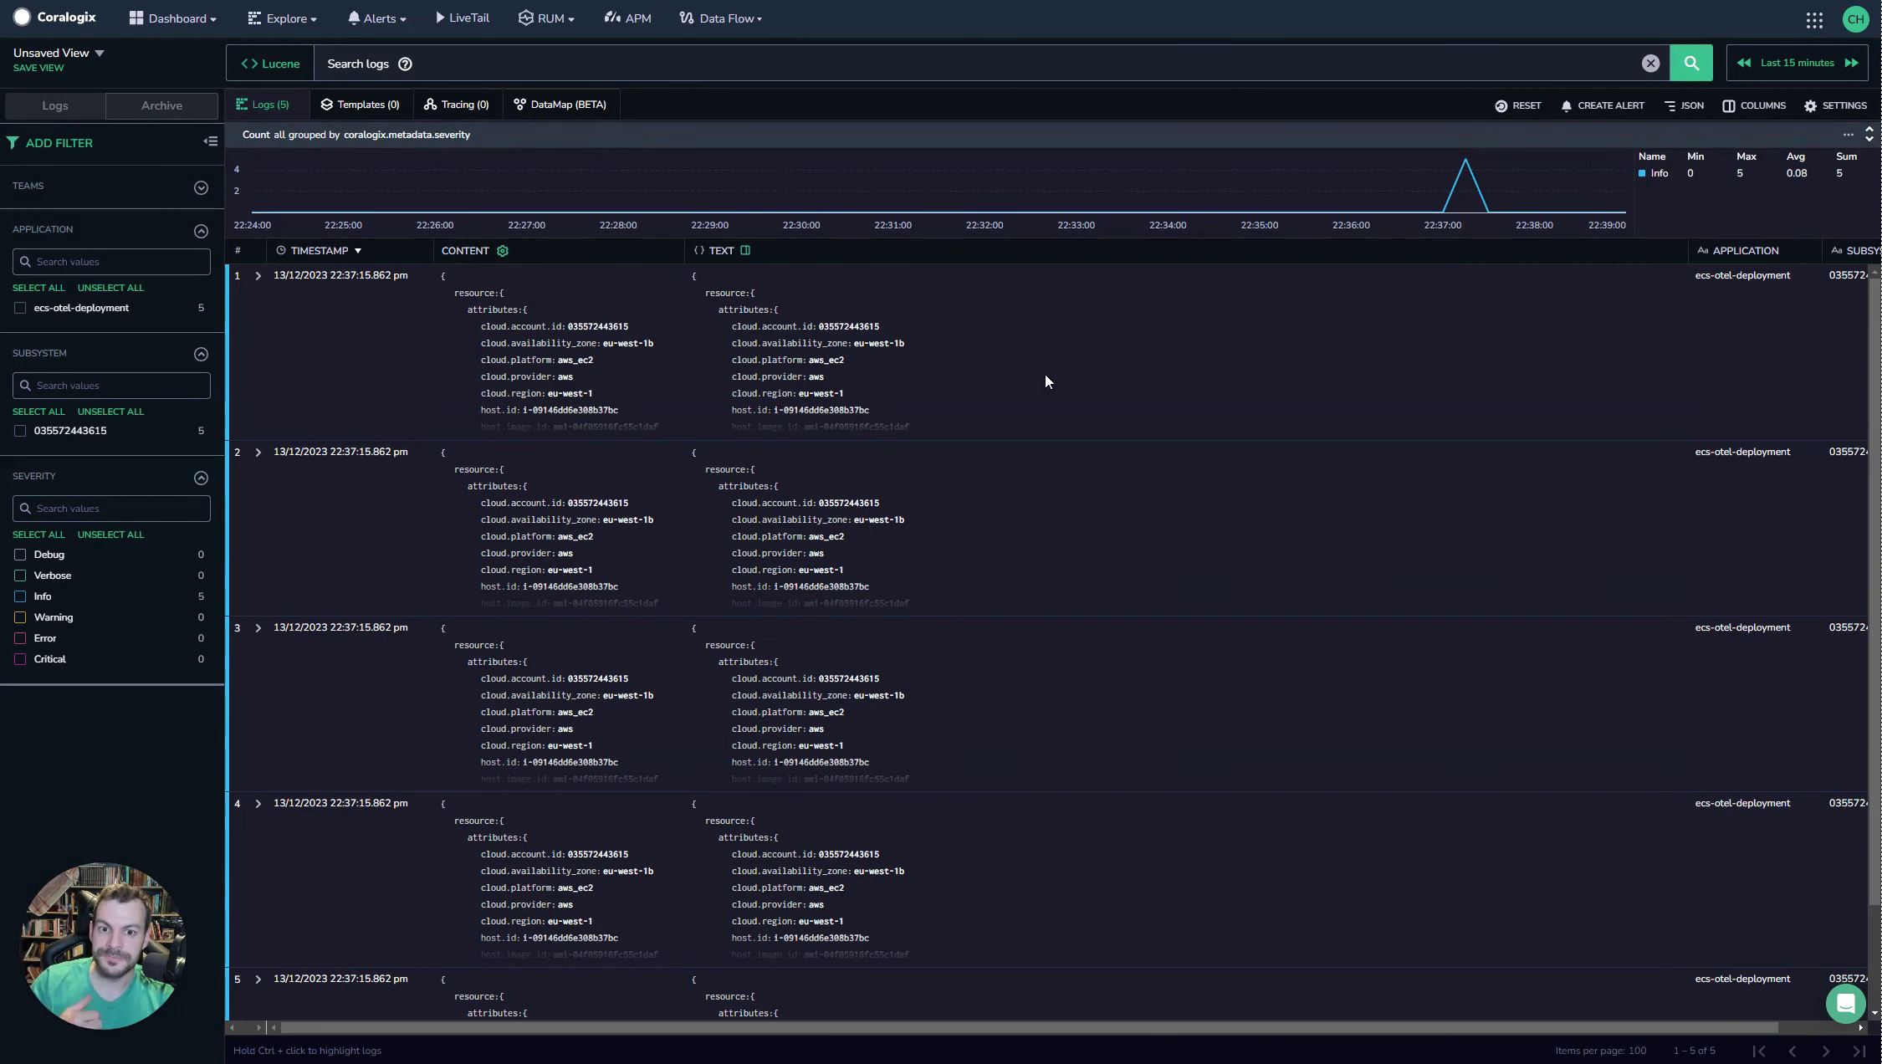
mouse_move(1456, 187)
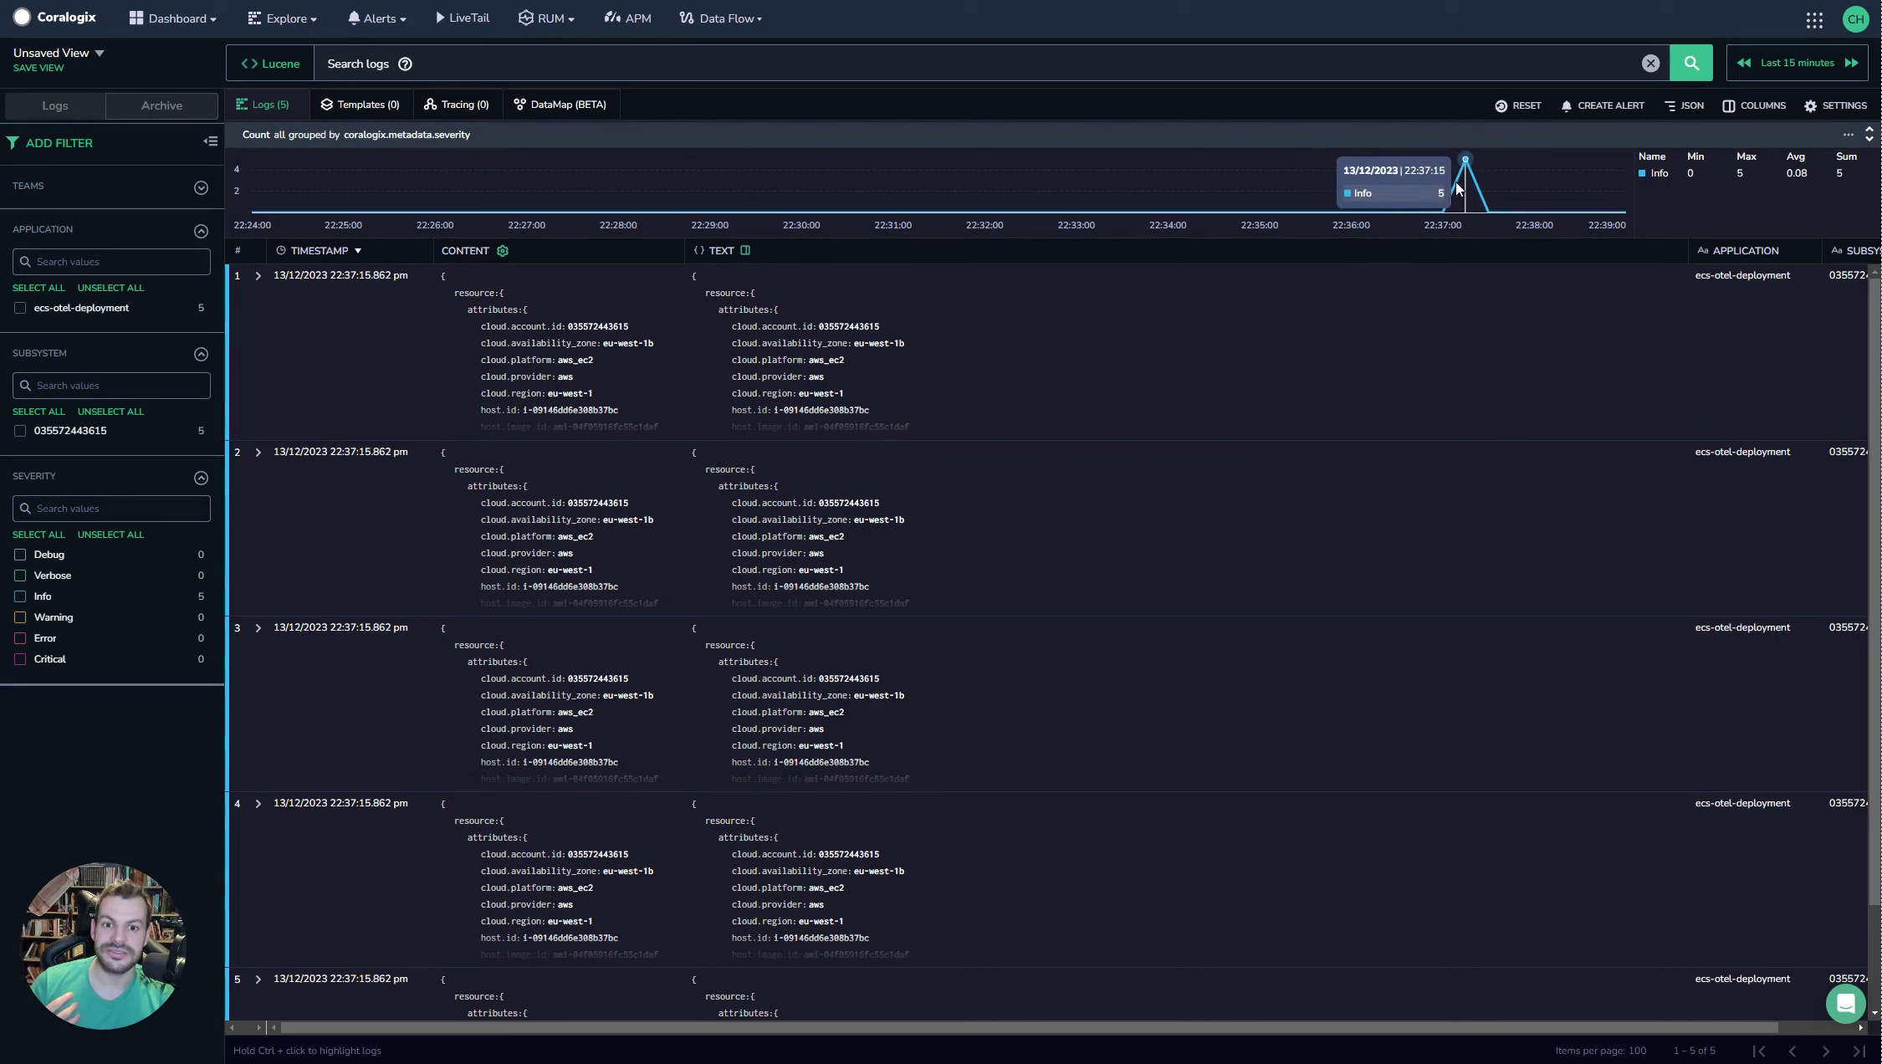
scroll(1012, 406, down, 1)
scroll(1034, 462, up, 1)
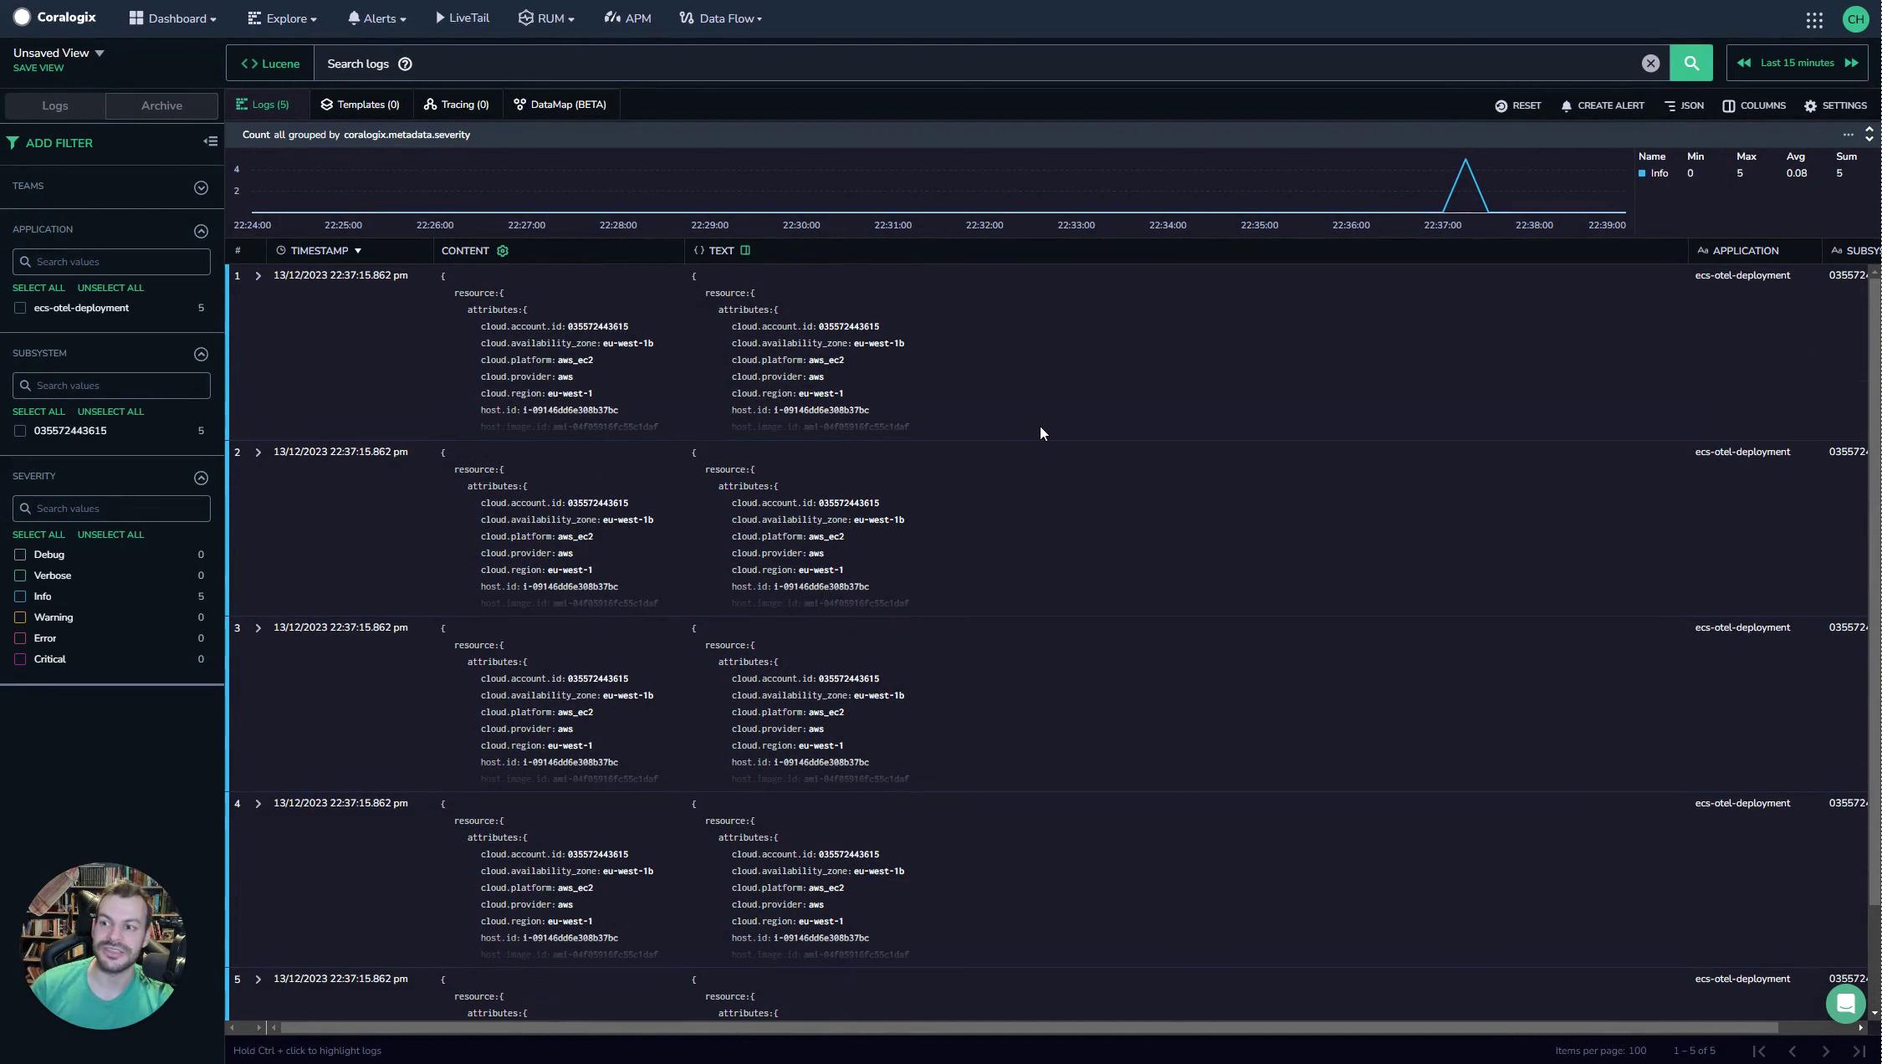
Expand the first log entry and examine its resource attributes, log file path and log record body.
click(258, 277)
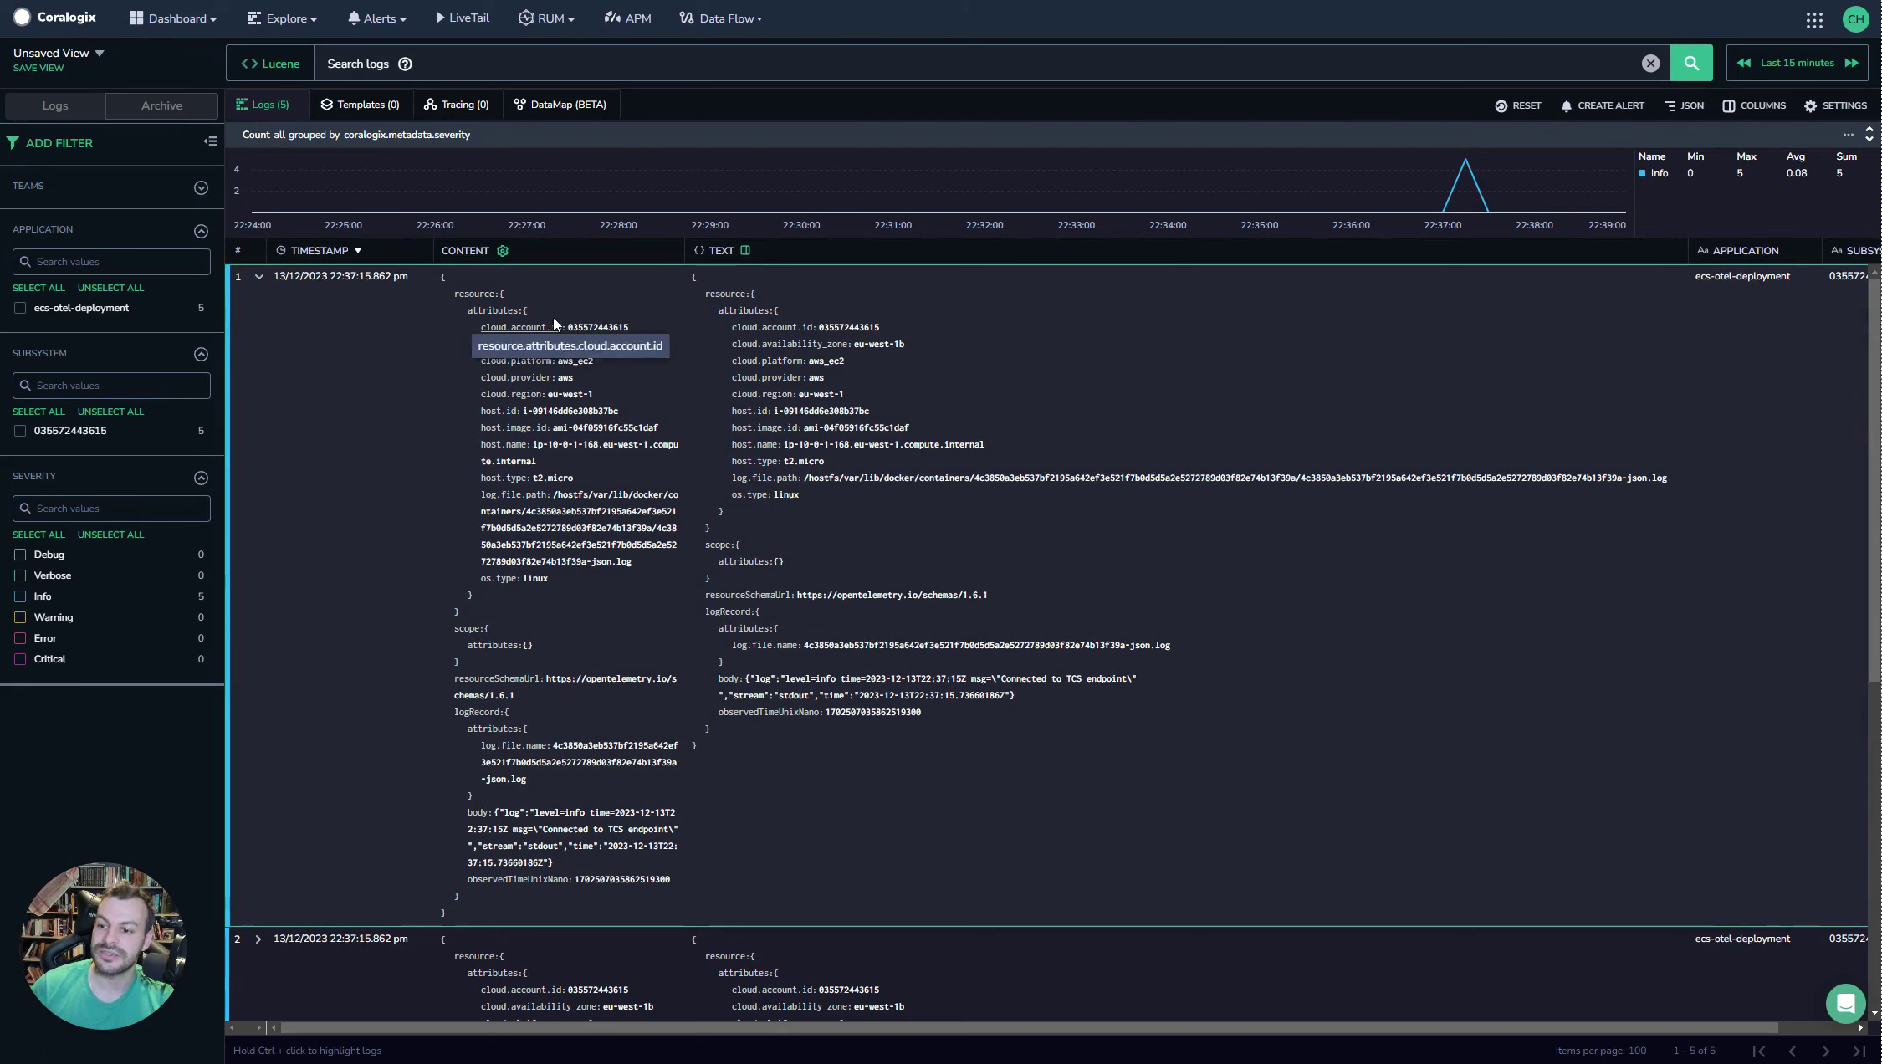
scroll(581, 554, down, 1)
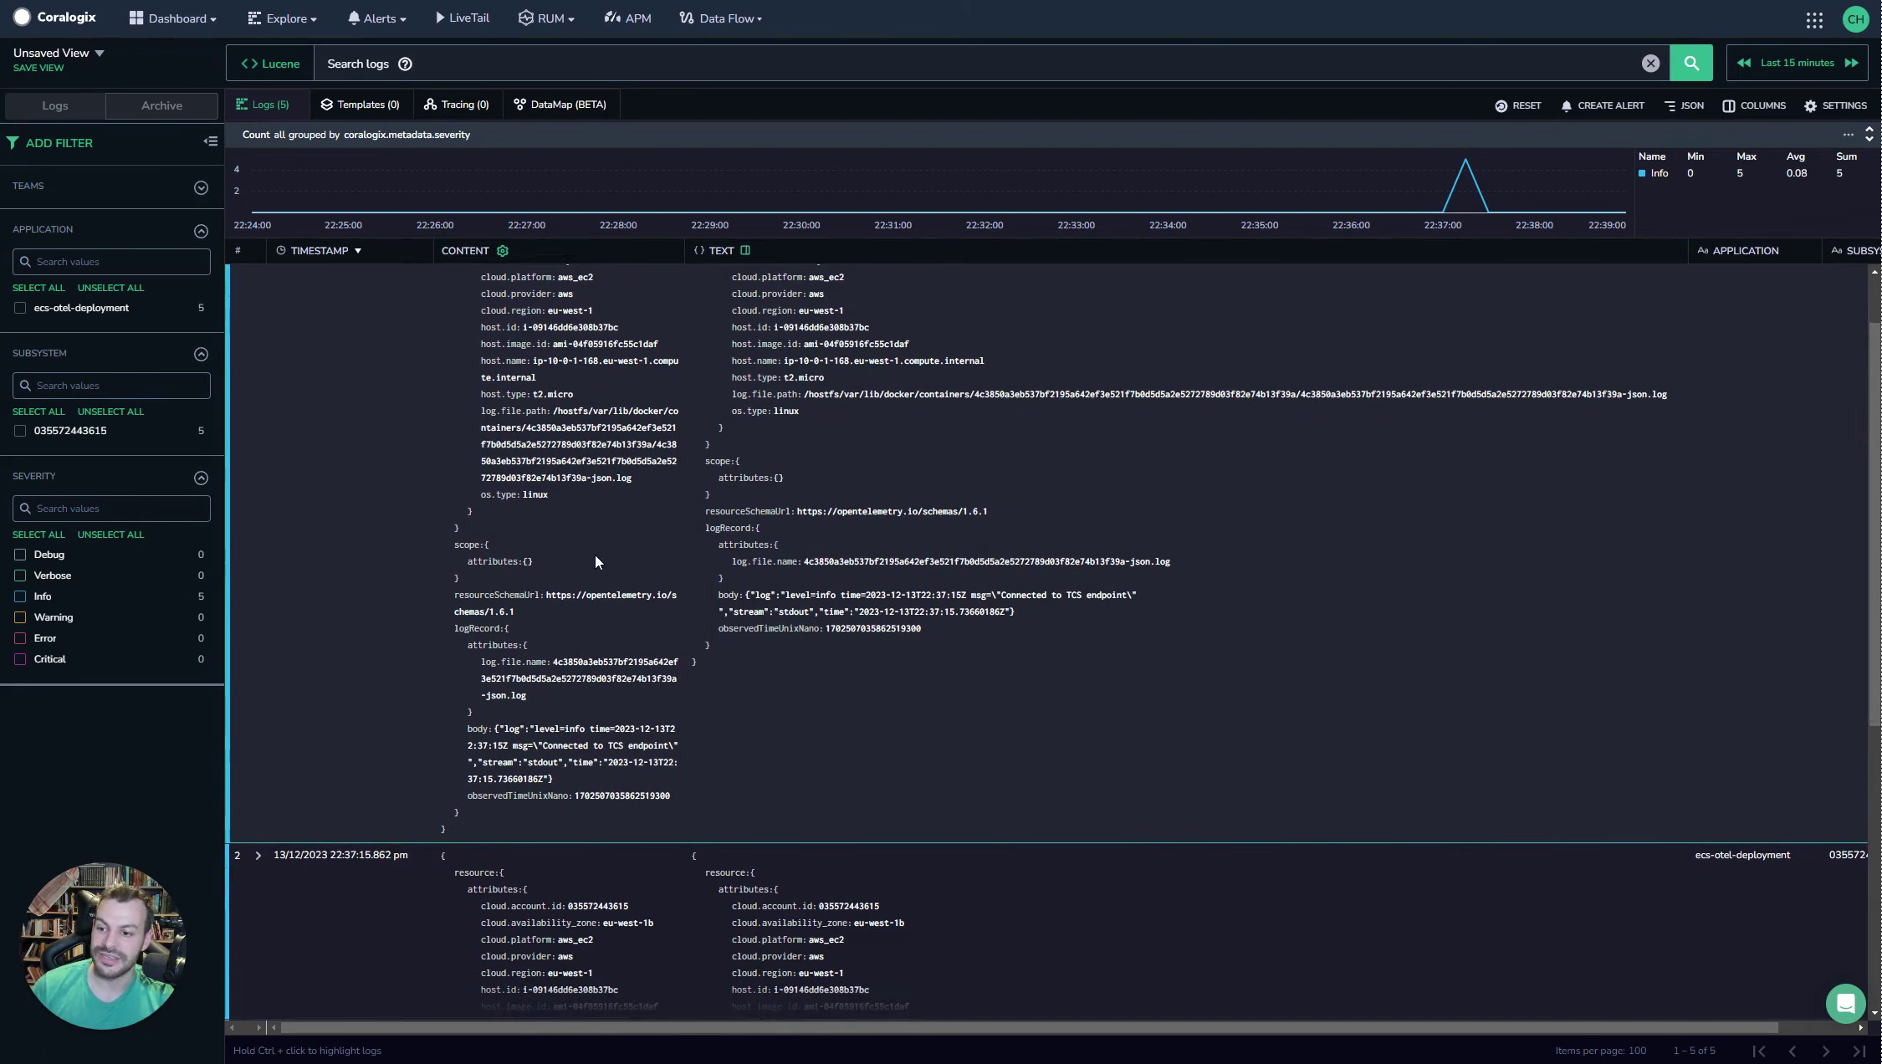
scroll(834, 640, up, 1)
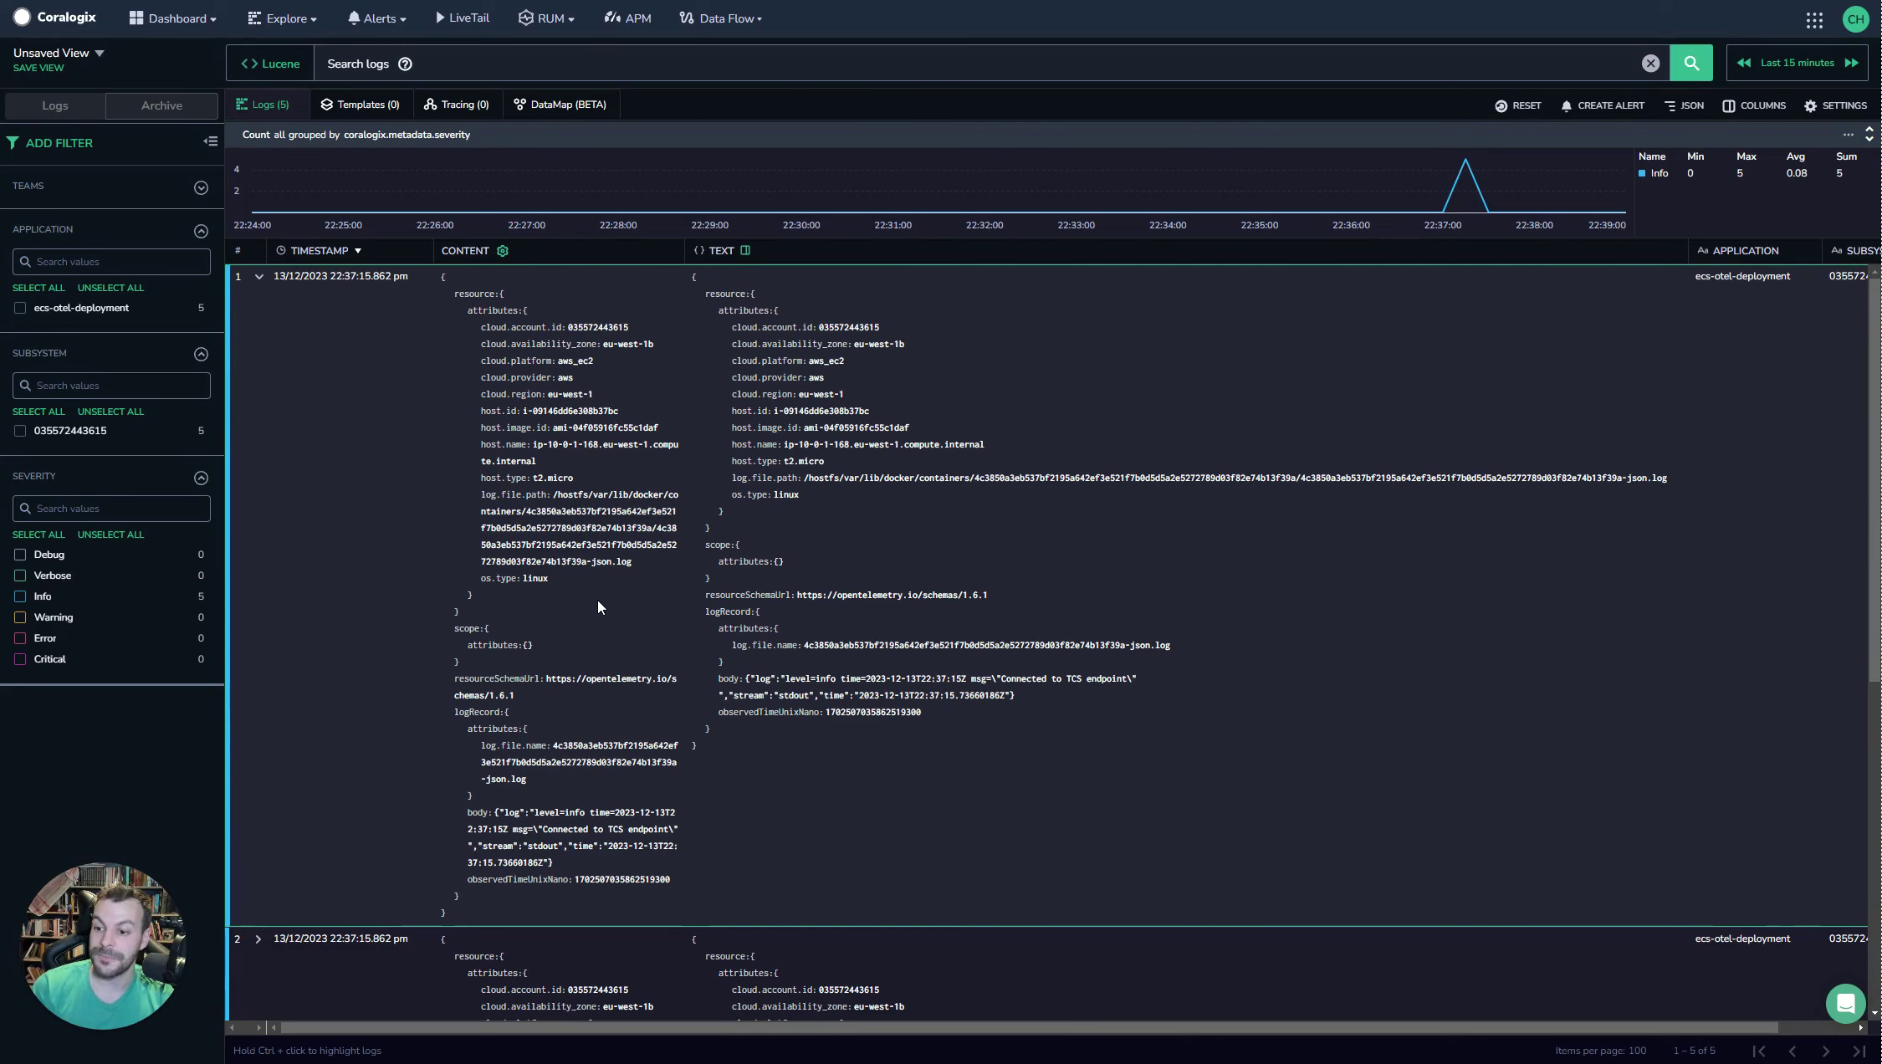
scroll(598, 753, down, 1)
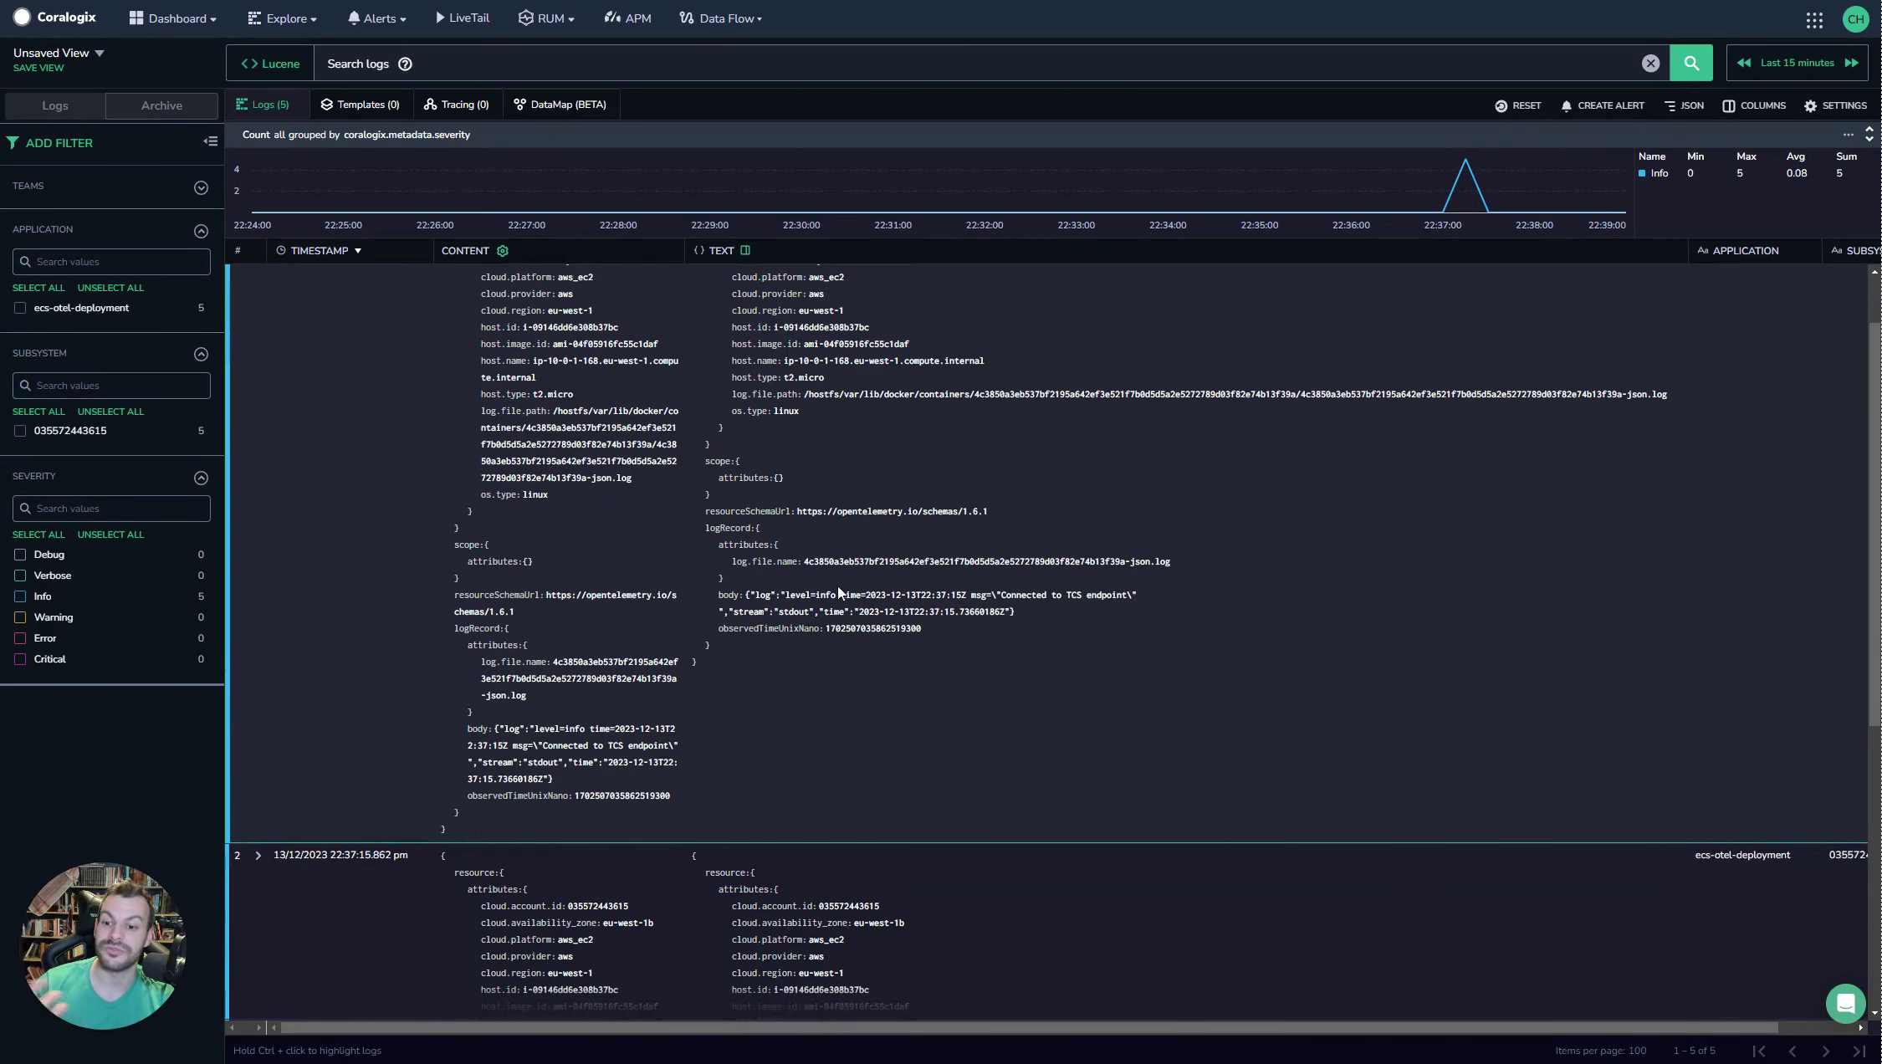
scroll(1031, 712, down, 5)
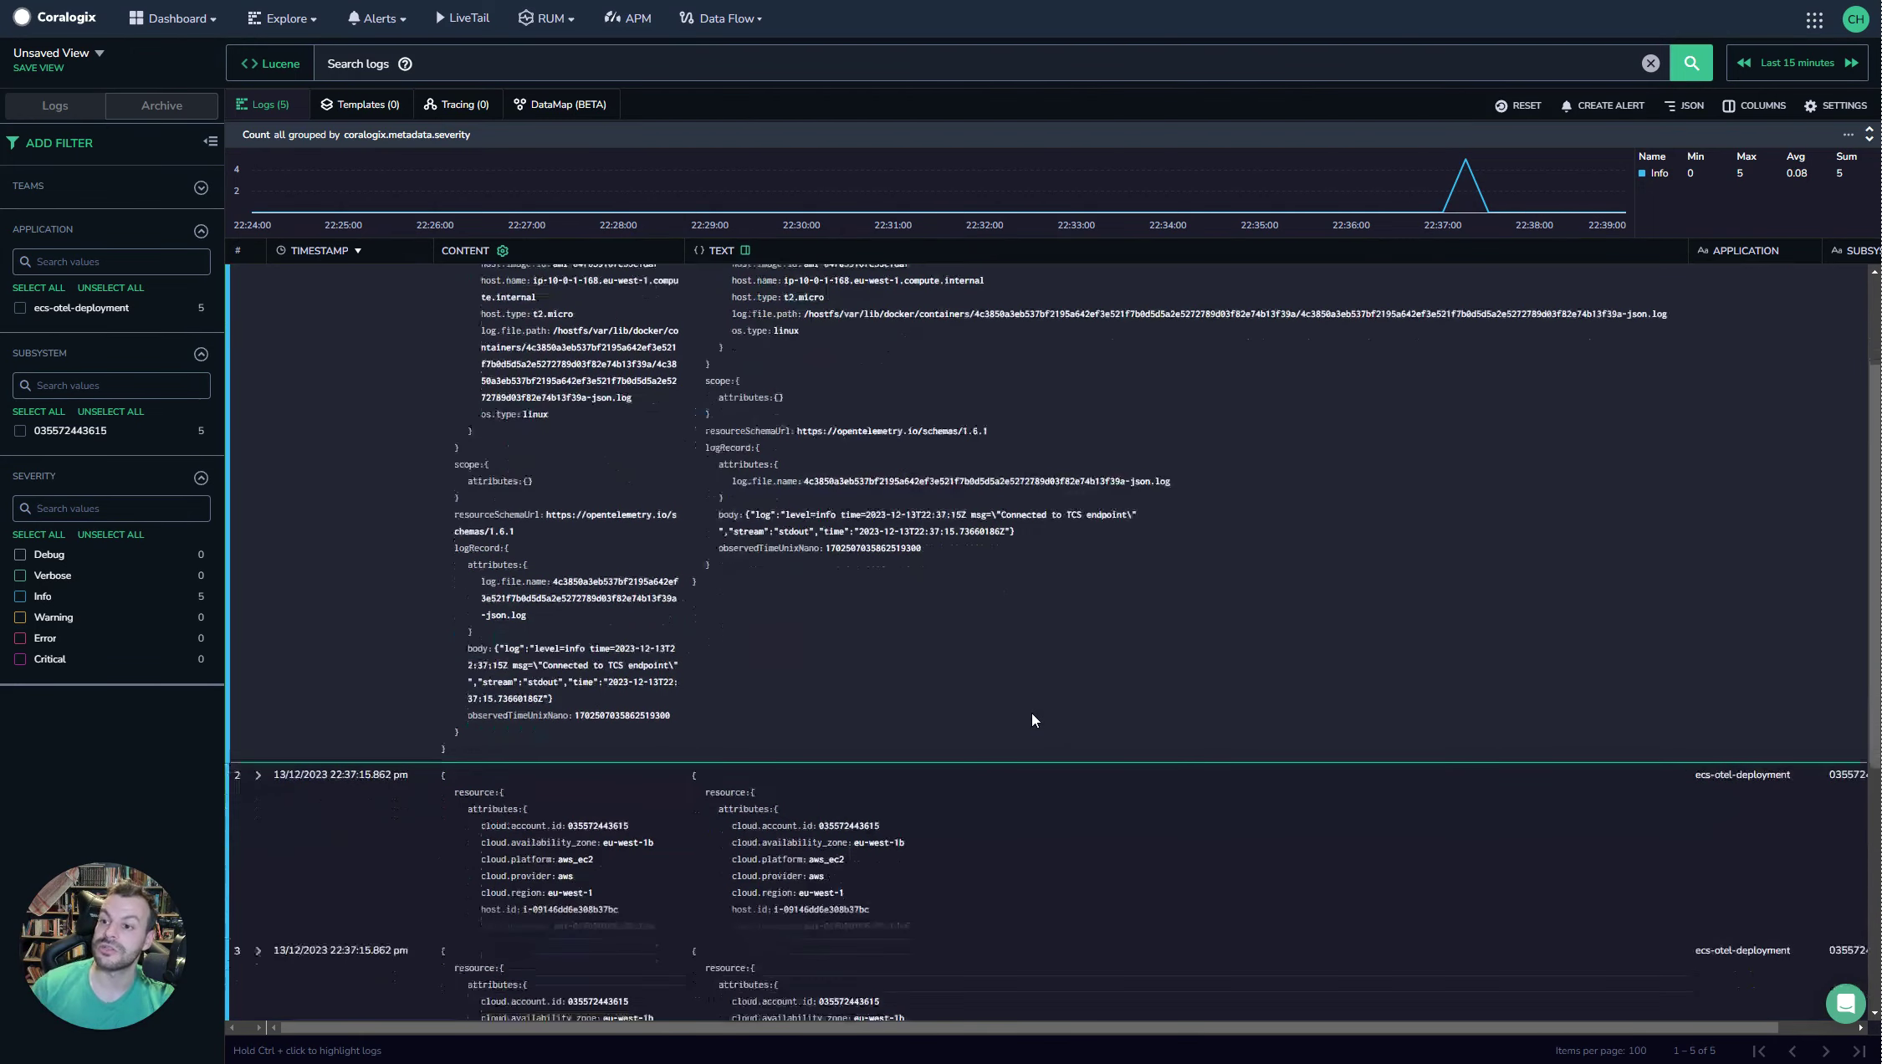
scroll(1054, 710, up, 7)
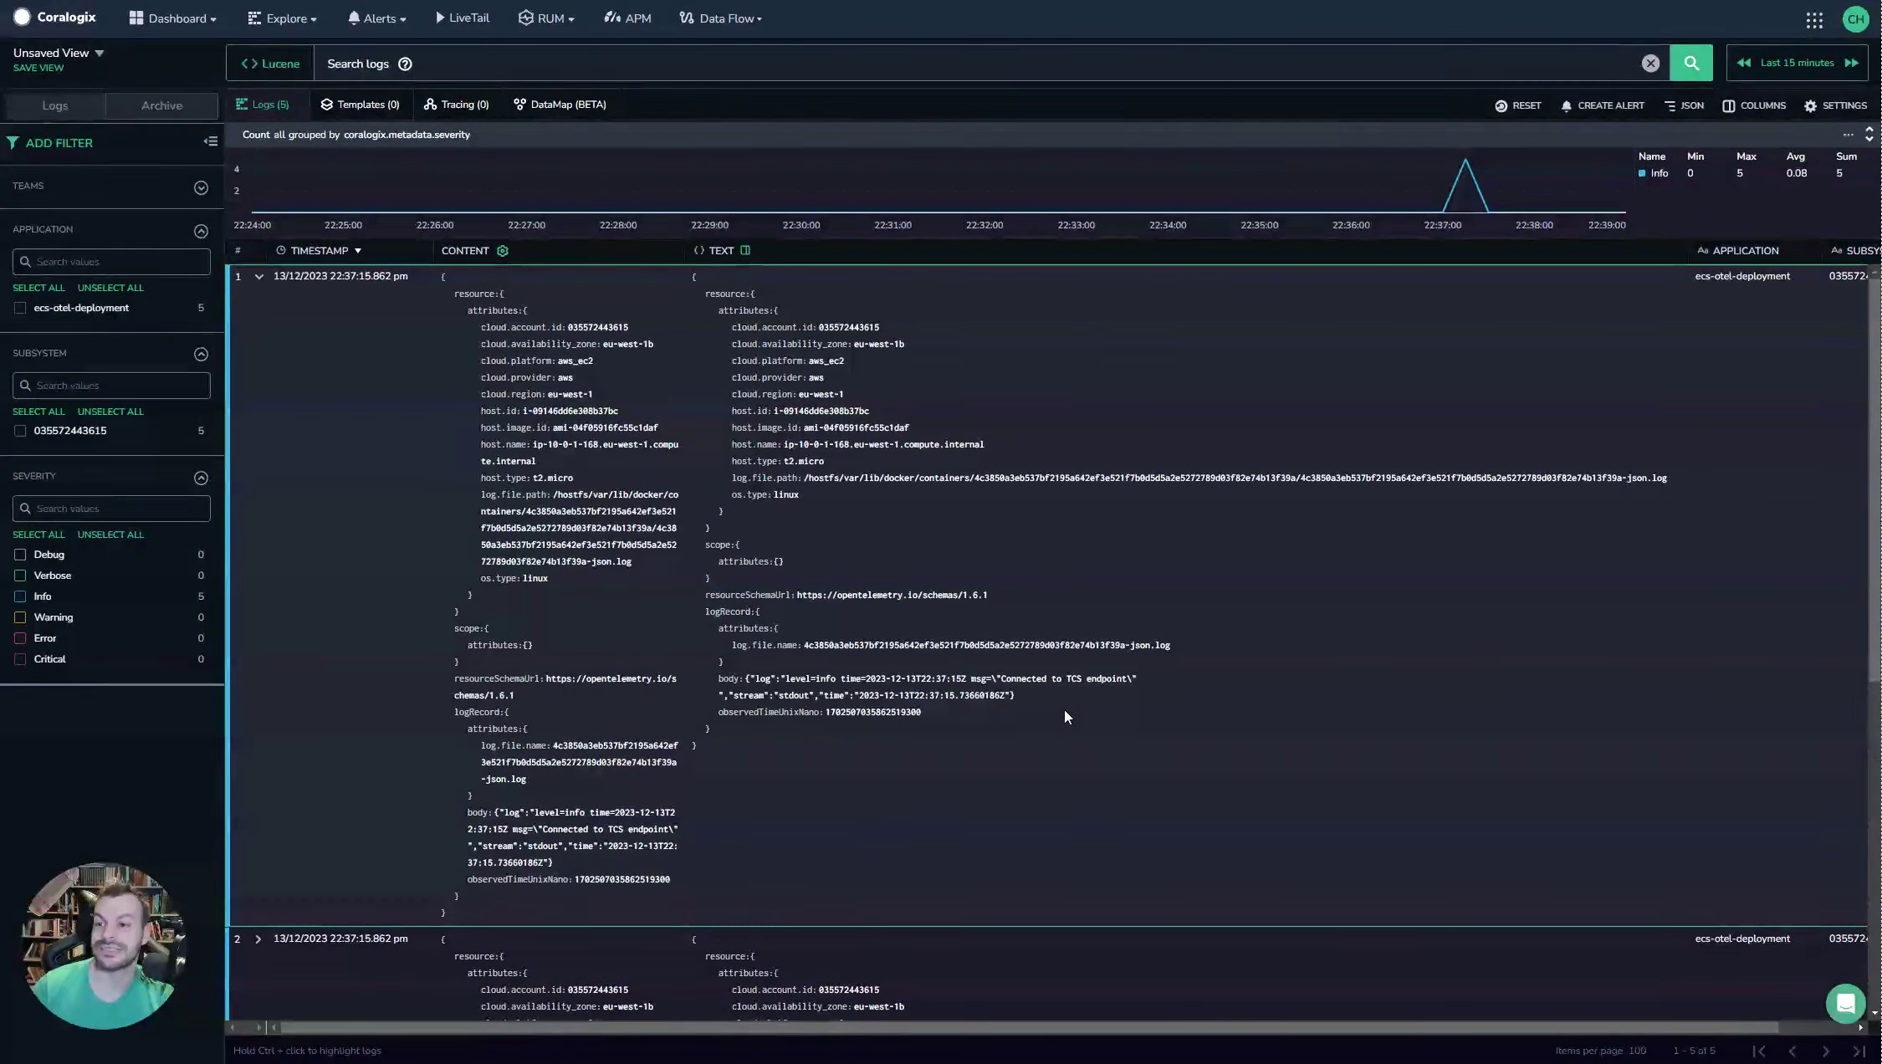